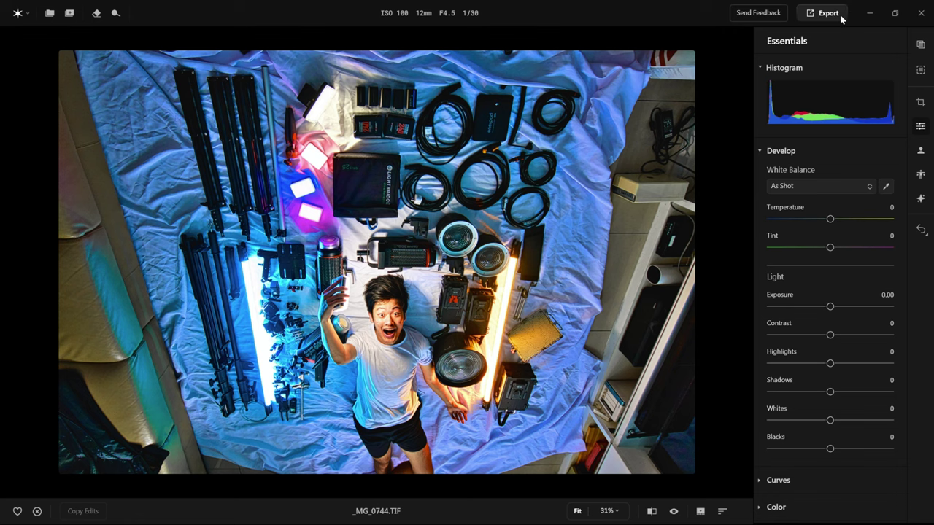
Show the filmstrip and open the photo Canon EOS 600D31723.dng after viewing the second portrait.
click(700, 511)
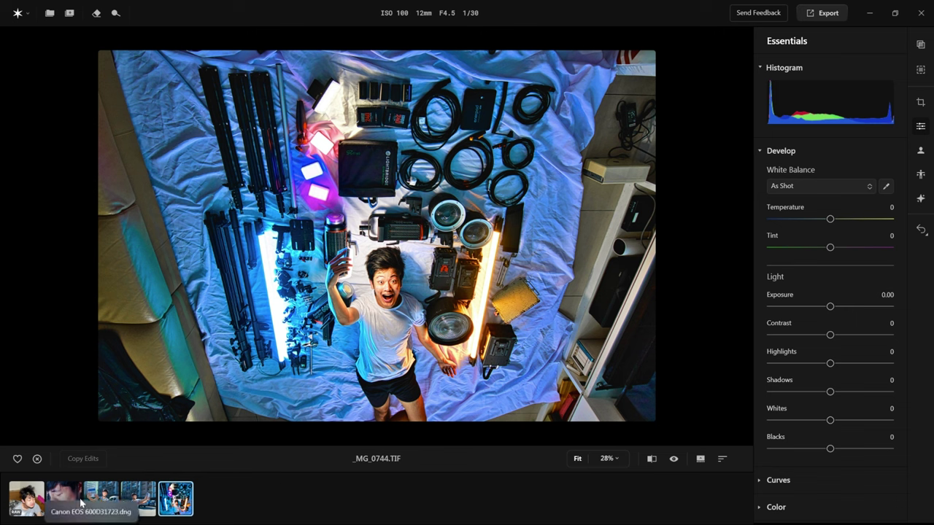
click(29, 497)
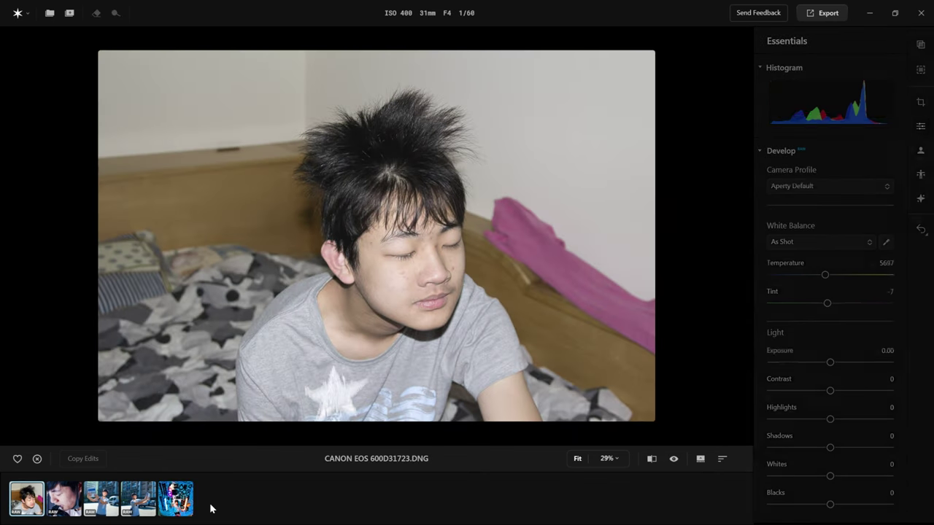
click(63, 494)
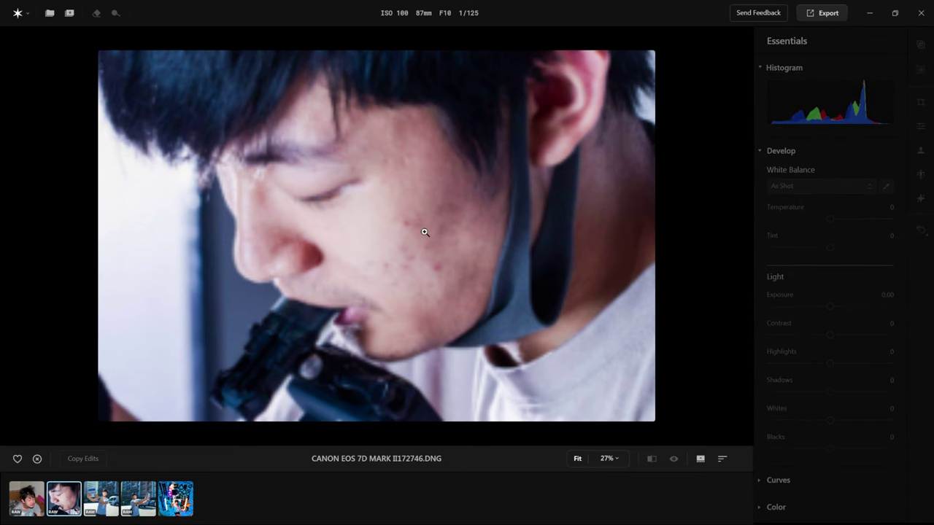
click(37, 489)
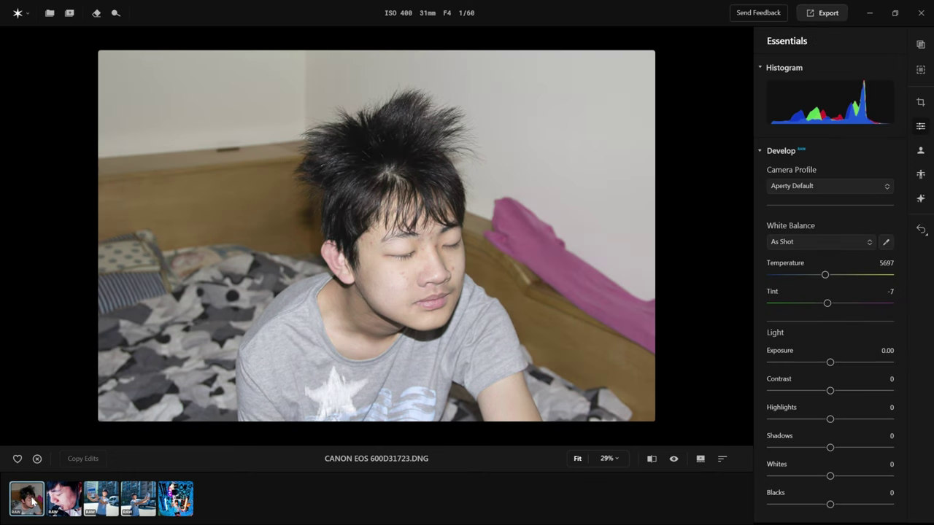
Examine the face in Canon EOS 600D31723.dng at 100%, switching briefly to the second portrait and back to the fitted view.
click(420, 275)
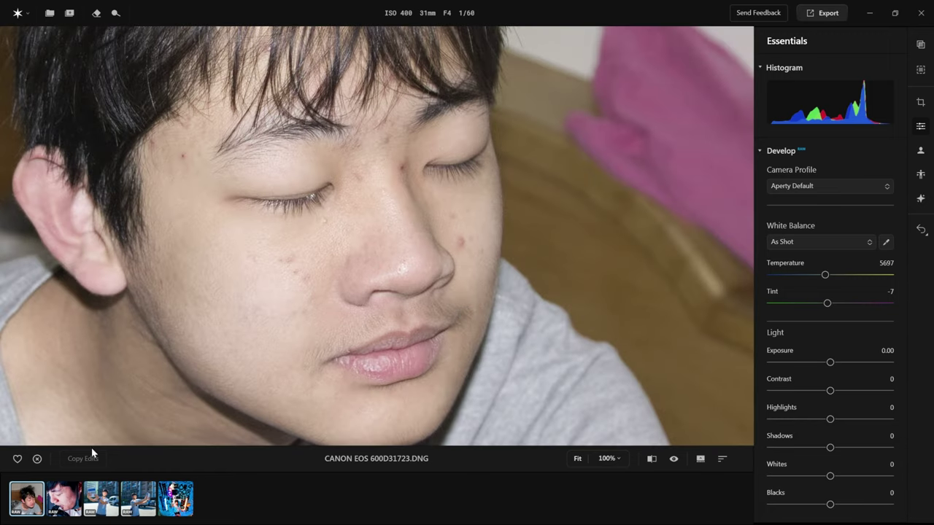
click(64, 496)
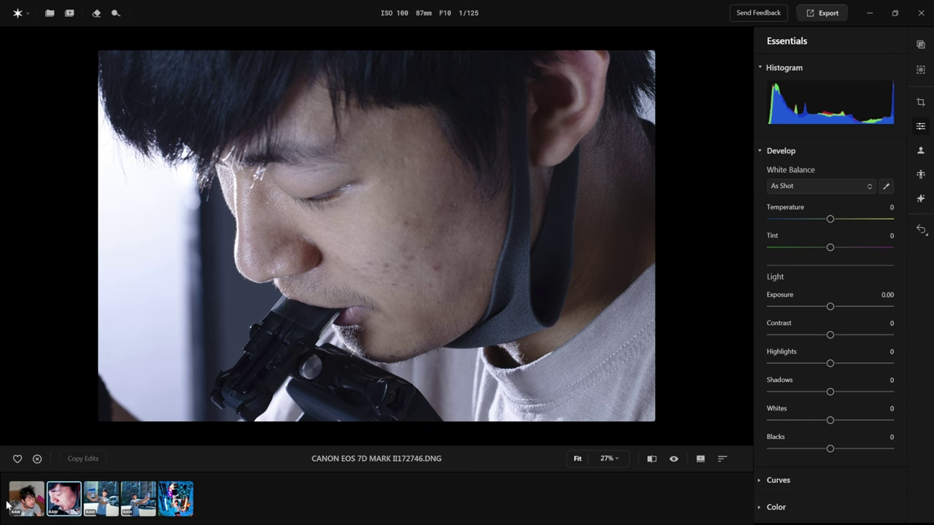
click(31, 497)
click(455, 277)
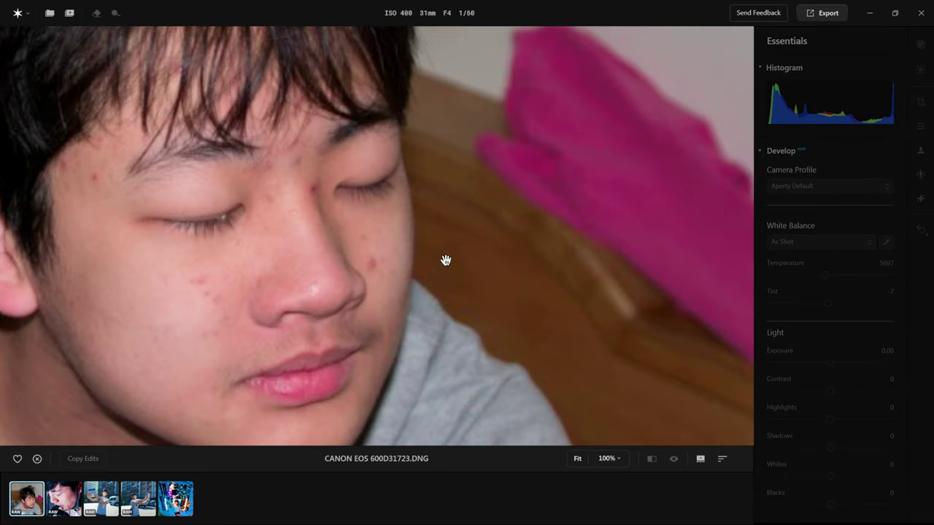
drag(358, 271, 453, 251)
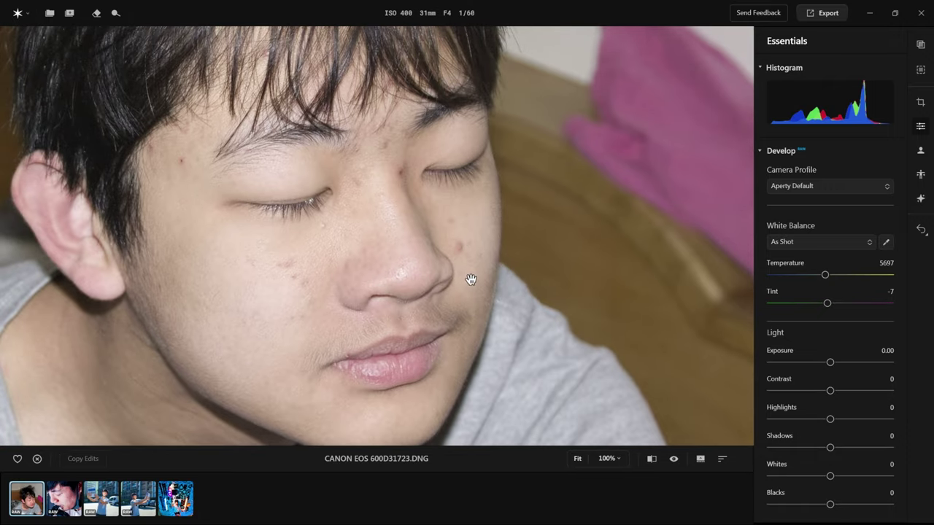
click(151, 176)
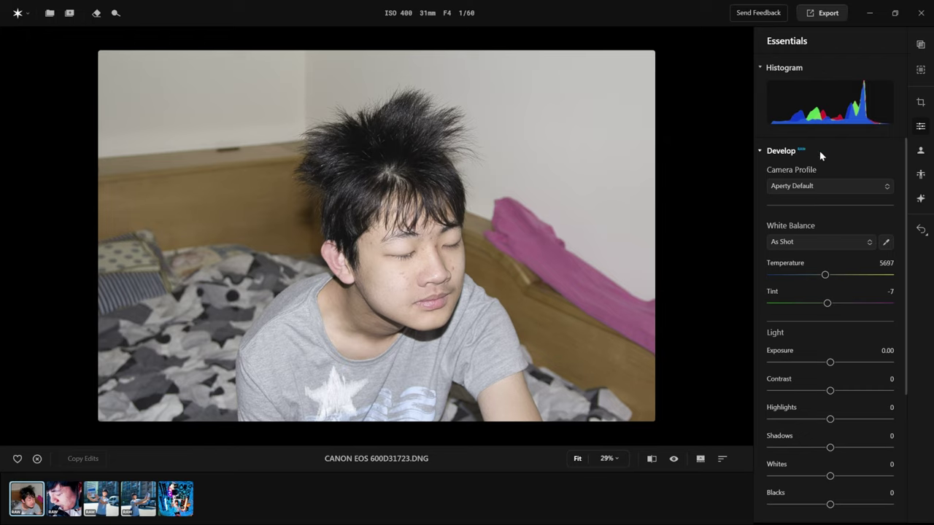
Set the photo's white balance temperature to 5003, exposure to -0.03 and contrast to 57.
drag(825, 274, 820, 274)
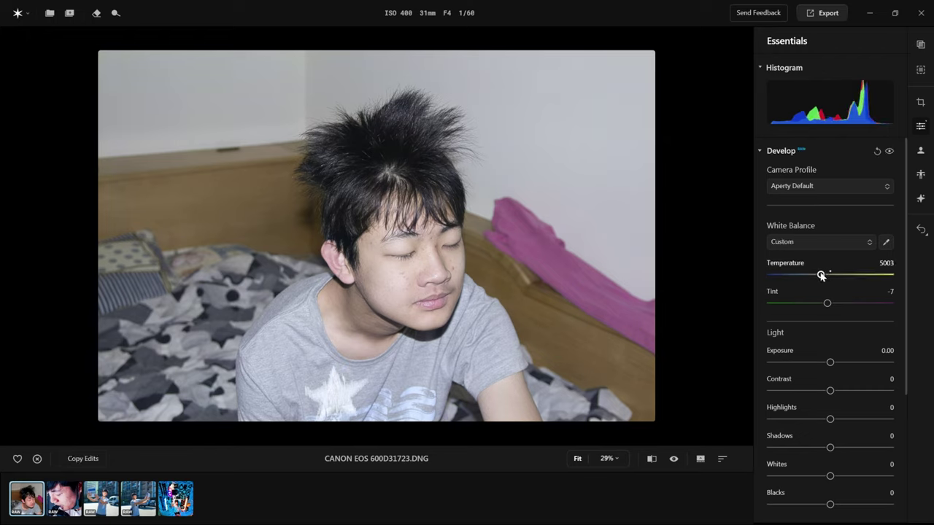
click(843, 362)
drag(830, 391, 830, 362)
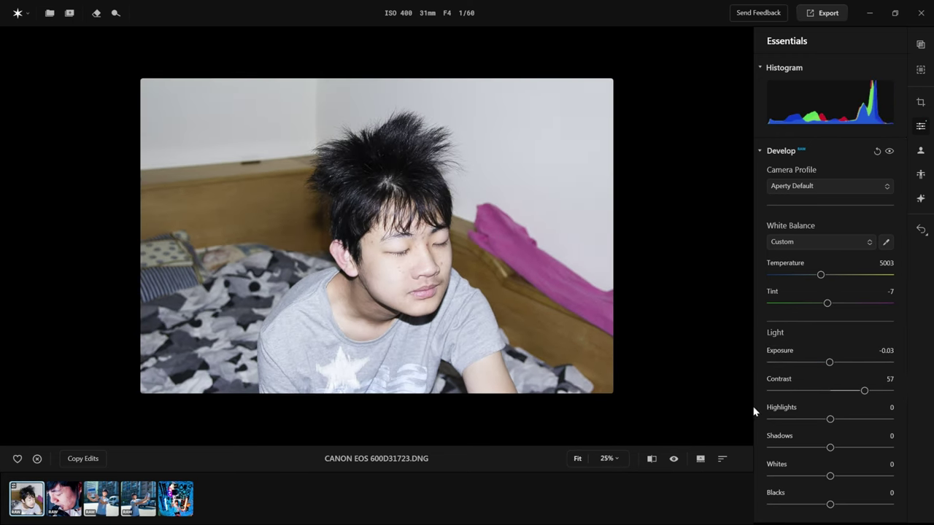
Set the photo's contrast to 39, highlights to -35 and shadows to 40.
scroll(788, 401, down, 2)
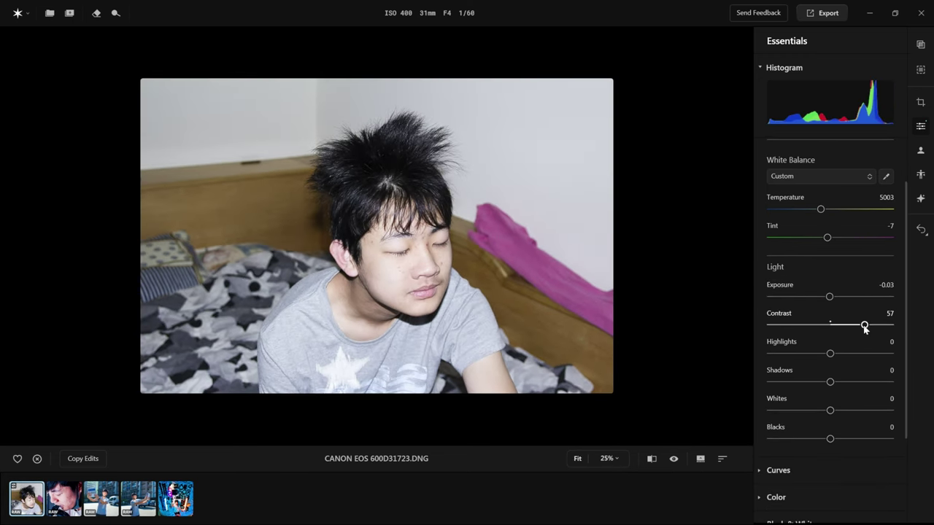
drag(864, 328, 852, 328)
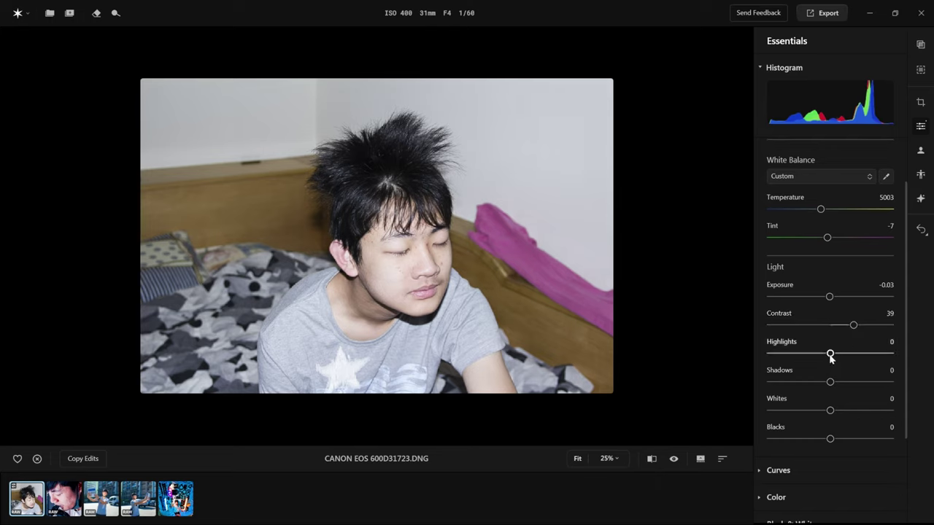
drag(828, 354, 853, 381)
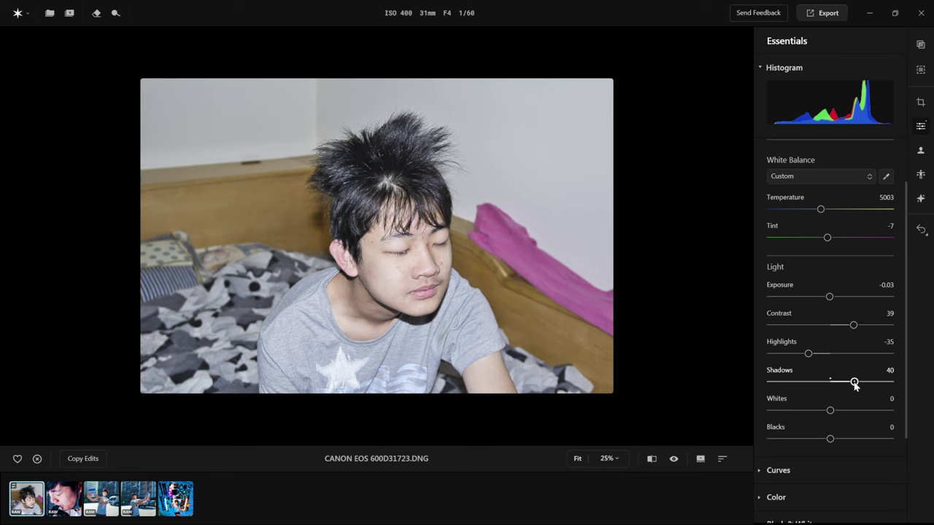
Switch to Adobe Lightroom Classic and open Canon EOS 600D31723.dng in the Develop module.
key(super)
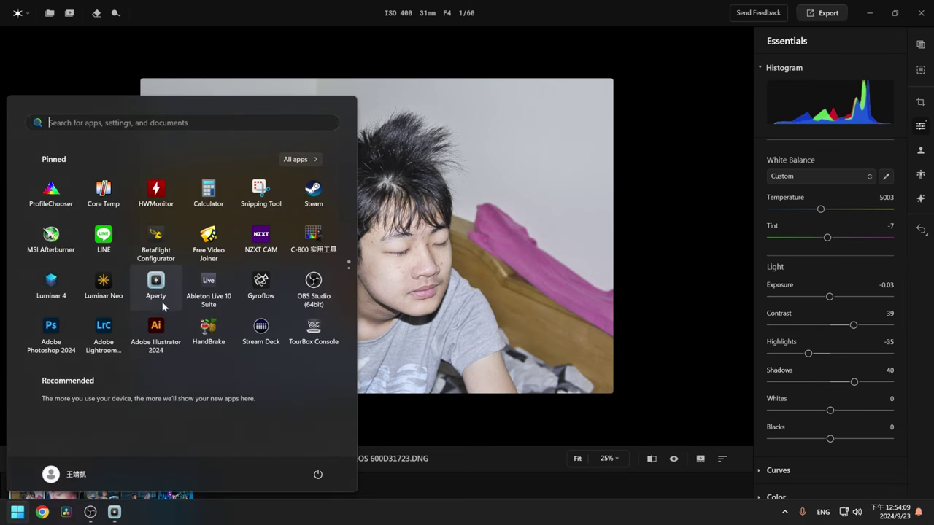
click(113, 329)
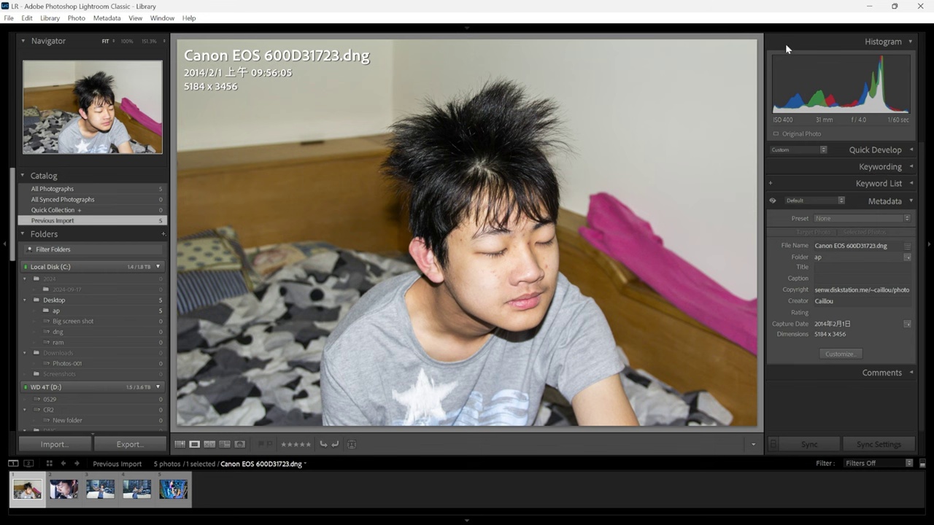
click(699, 48)
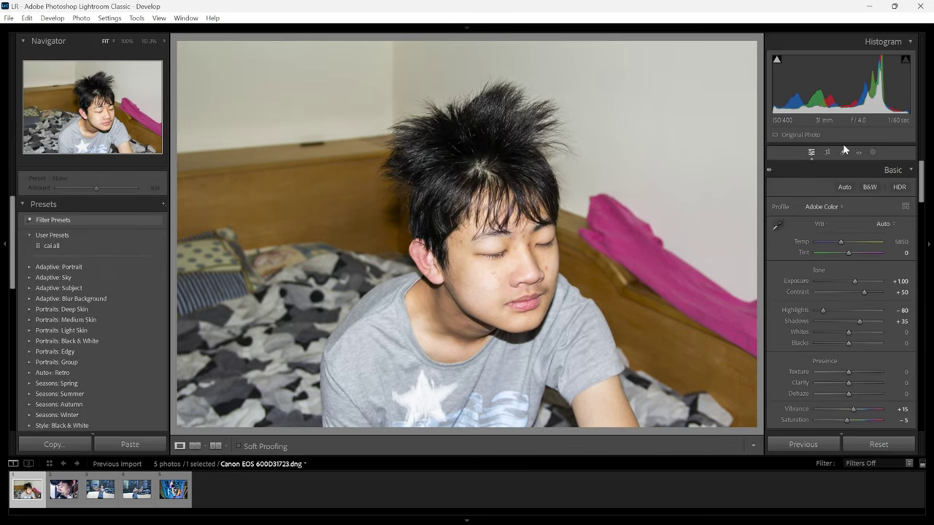
Switch to full-screen view and set the photo's exposure to +1.66.
key(shift+f)
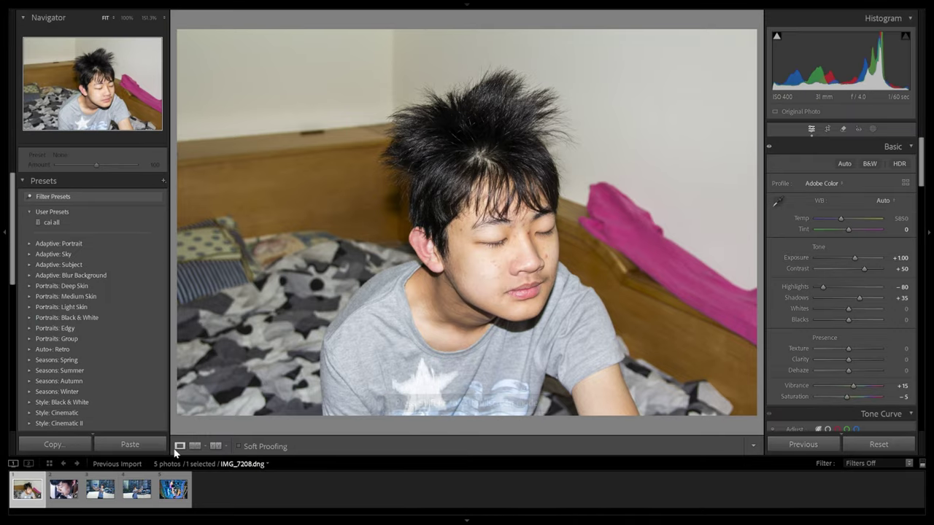
drag(855, 60, 872, 60)
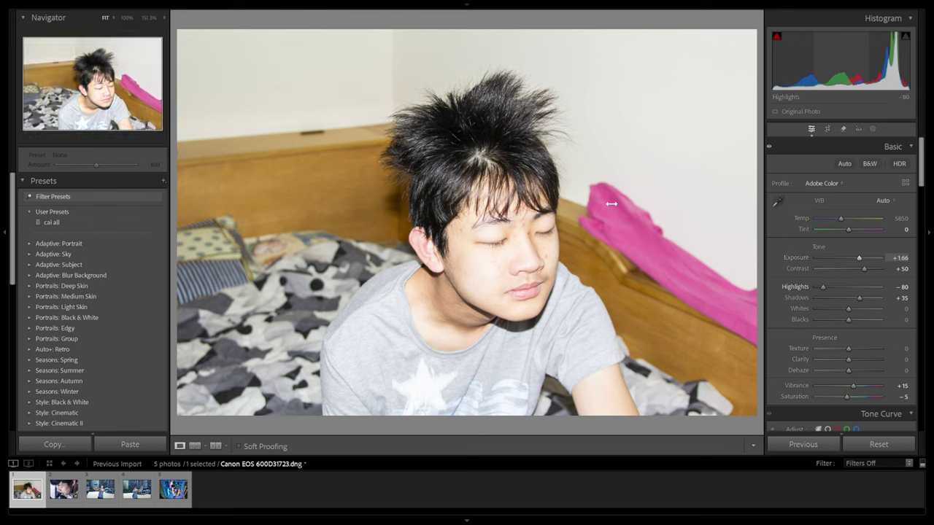
right_click(35, 492)
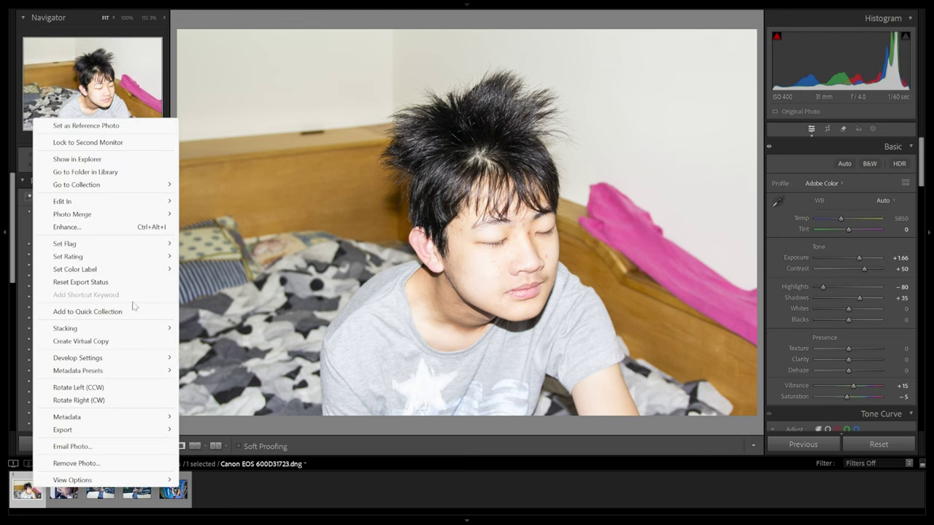
mouse_move(115, 204)
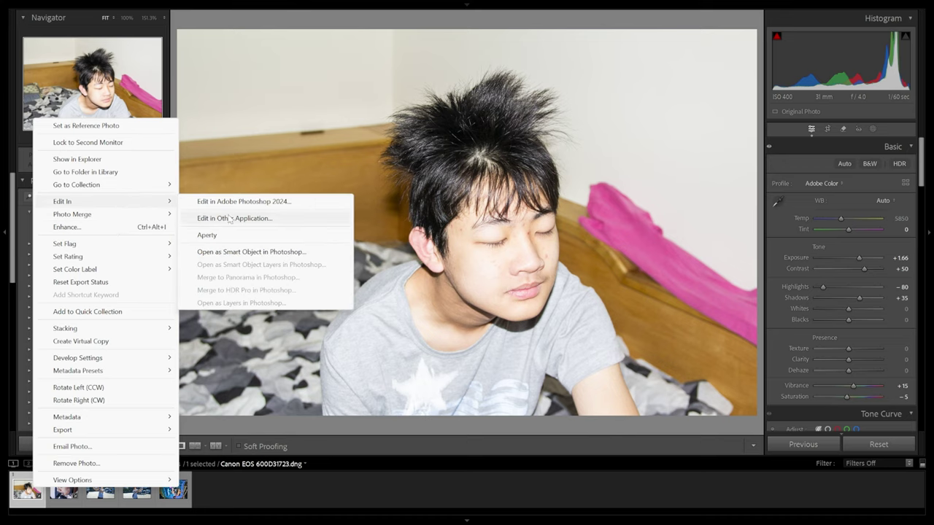
click(228, 218)
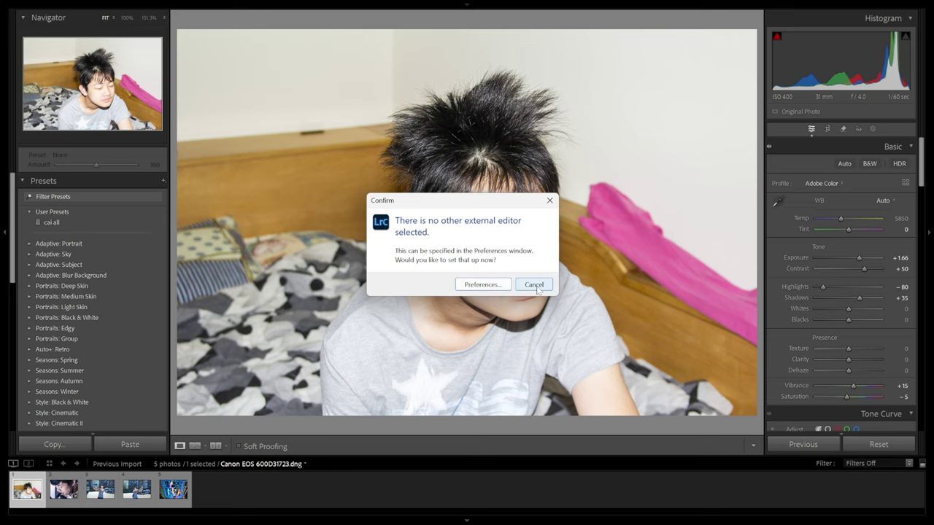
click(481, 284)
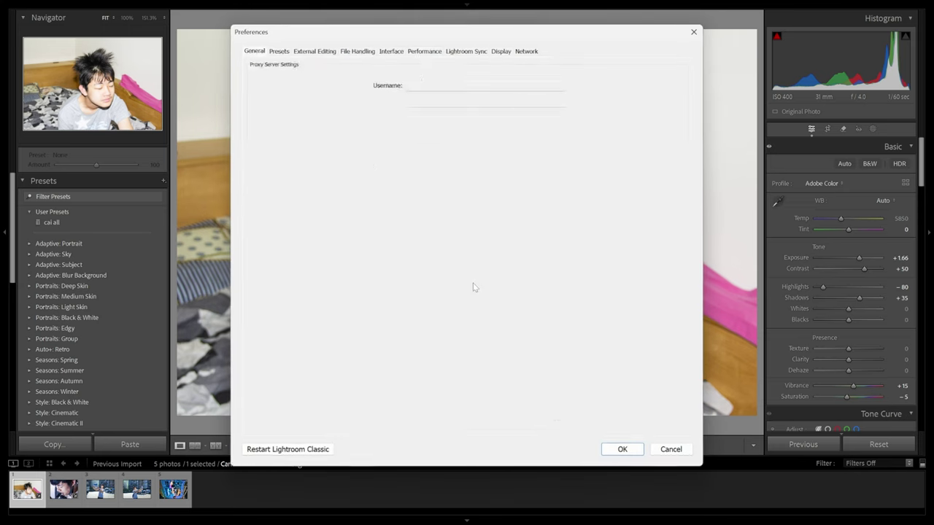
click(675, 452)
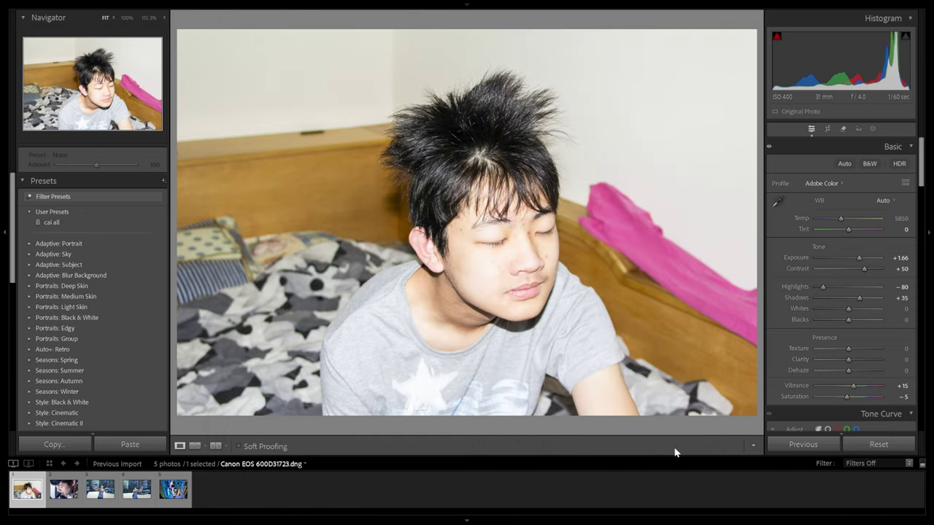
View the external editor choices available for the photo in the Library module.
mouse_move(734, 4)
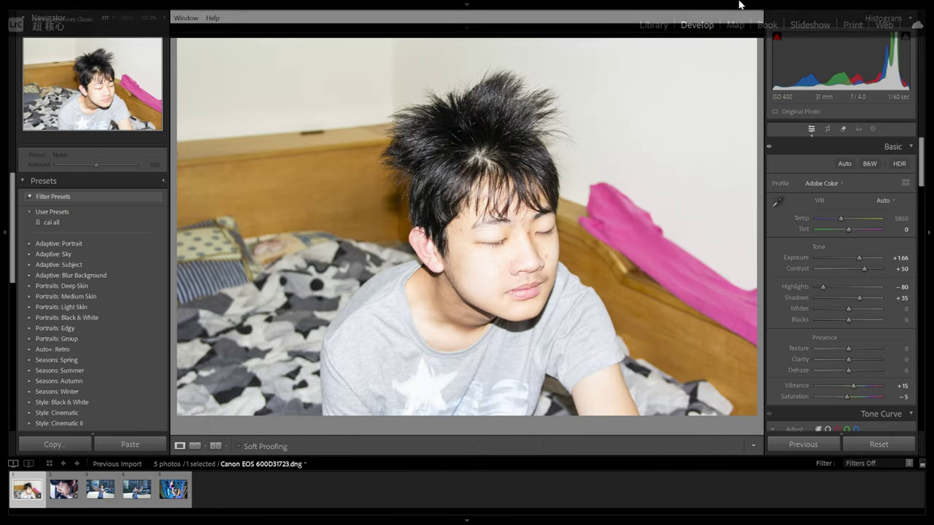
click(654, 25)
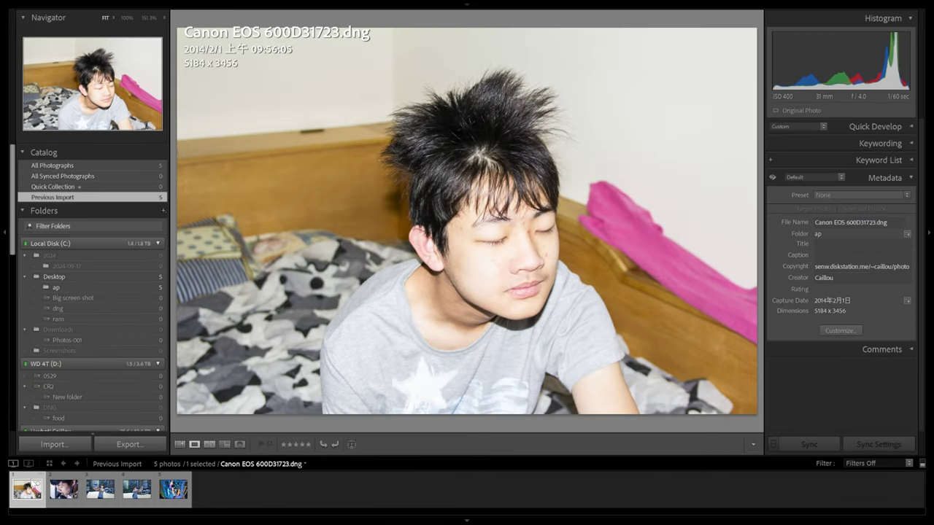
right_click(24, 489)
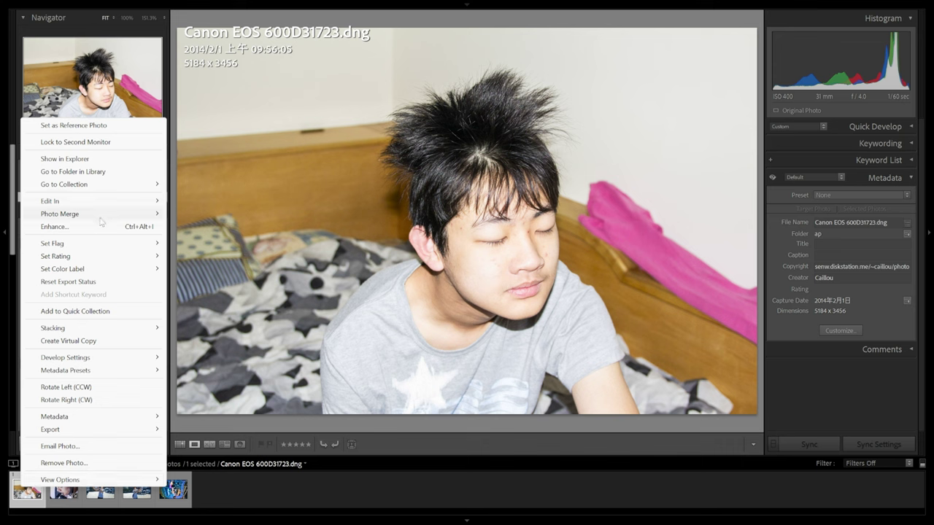
right_click(318, 276)
mouse_move(376, 227)
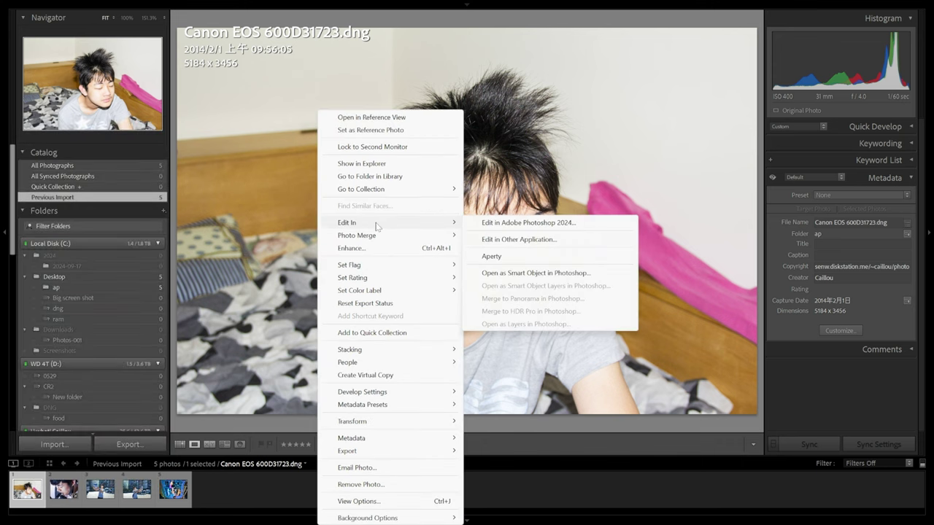
click(667, 98)
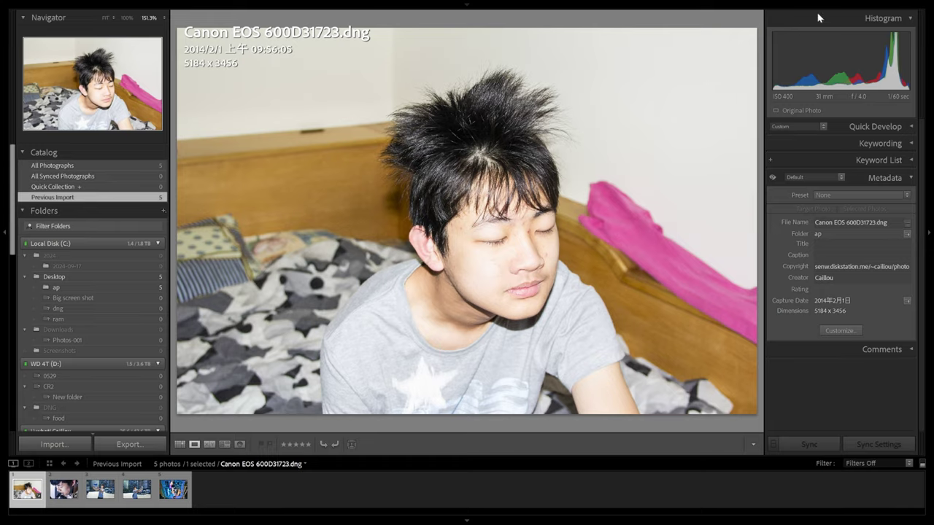
Return to the Develop module and view the photo's external editor choices there.
click(750, 26)
mouse_move(722, 5)
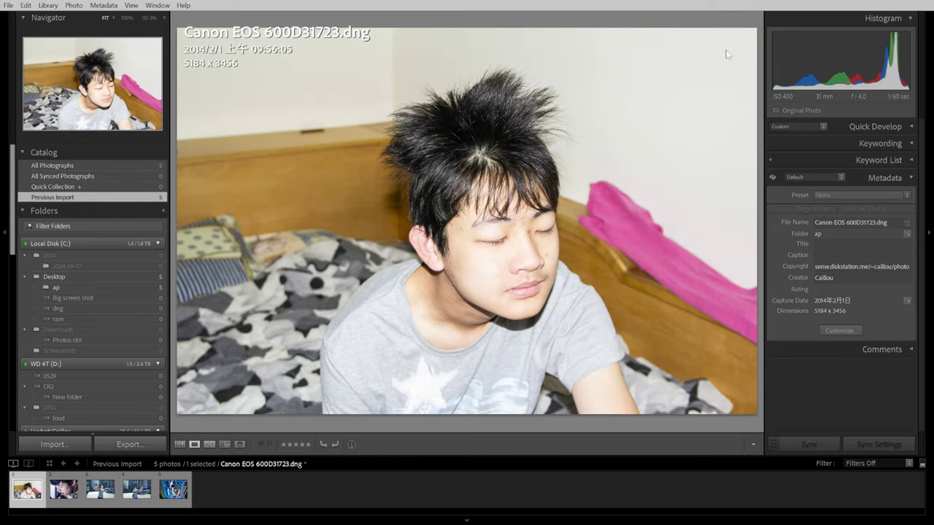
click(697, 24)
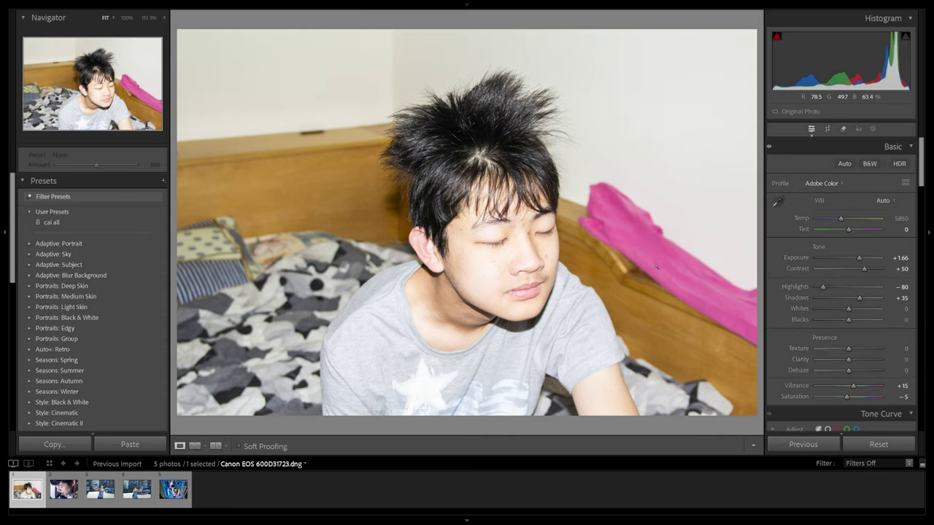
right_click(527, 328)
mouse_move(609, 265)
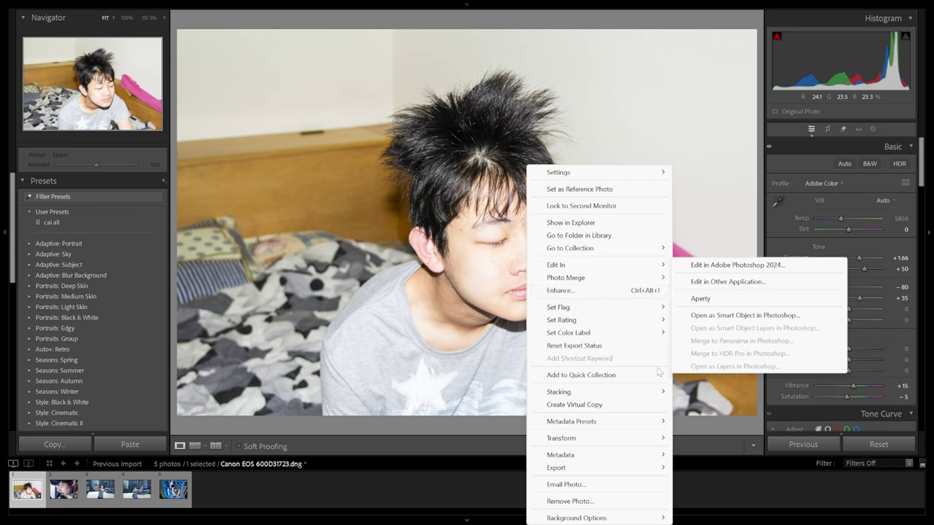
click(715, 452)
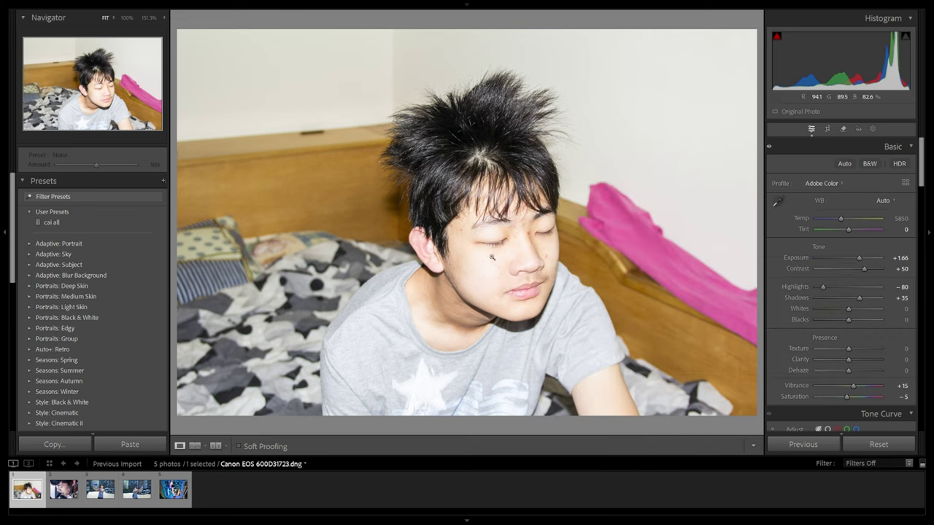
View the options for editing a Lightroom-adjusted copy of the photo in Aperty, check the photo in Aperty, and dismiss the options without editing.
right_click(495, 259)
mouse_move(553, 266)
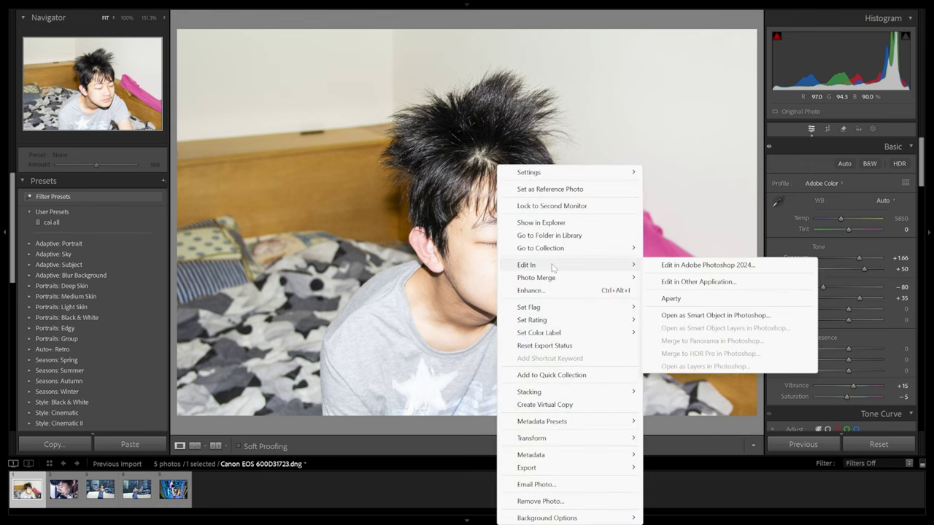
click(684, 299)
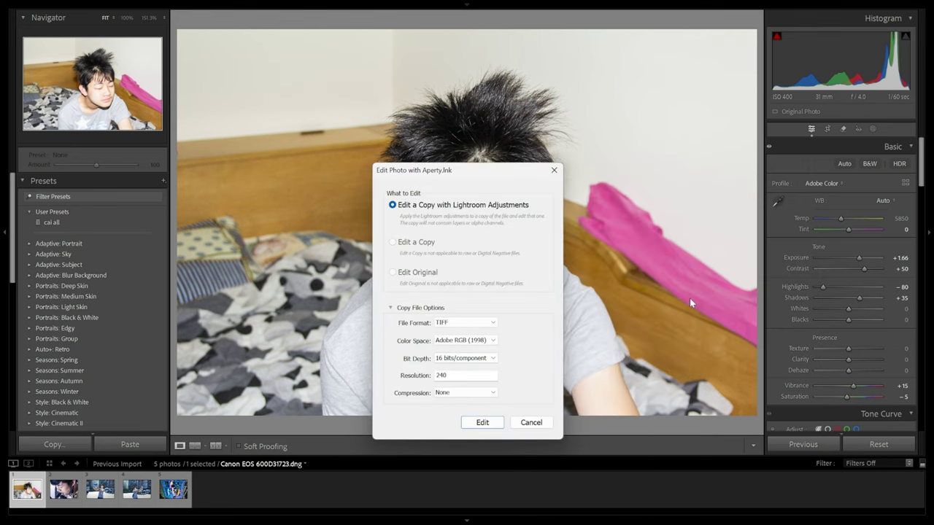
drag(489, 179, 215, 182)
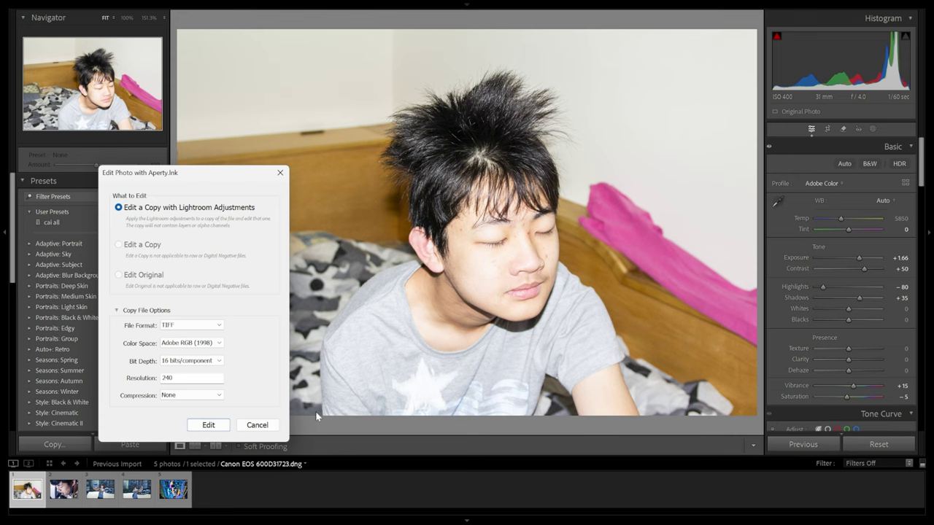
key(alt+Tab)
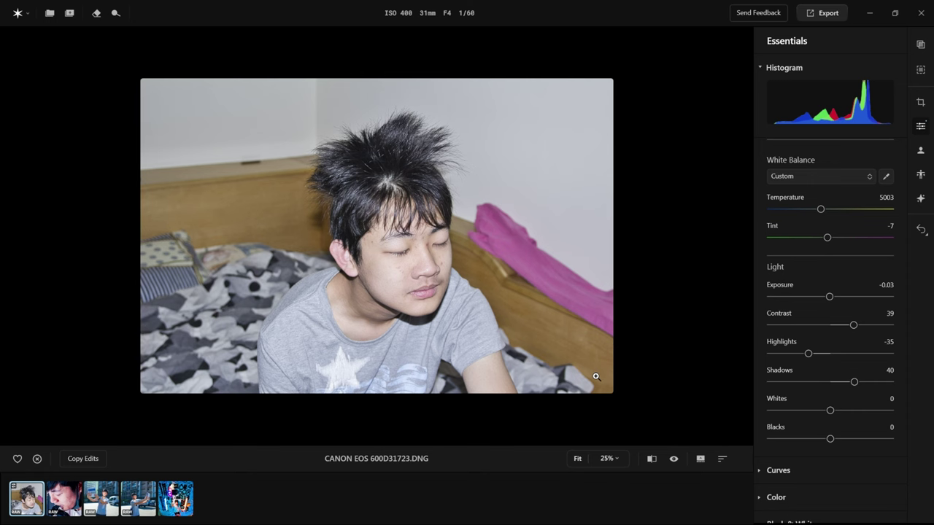
key(alt+Tab)
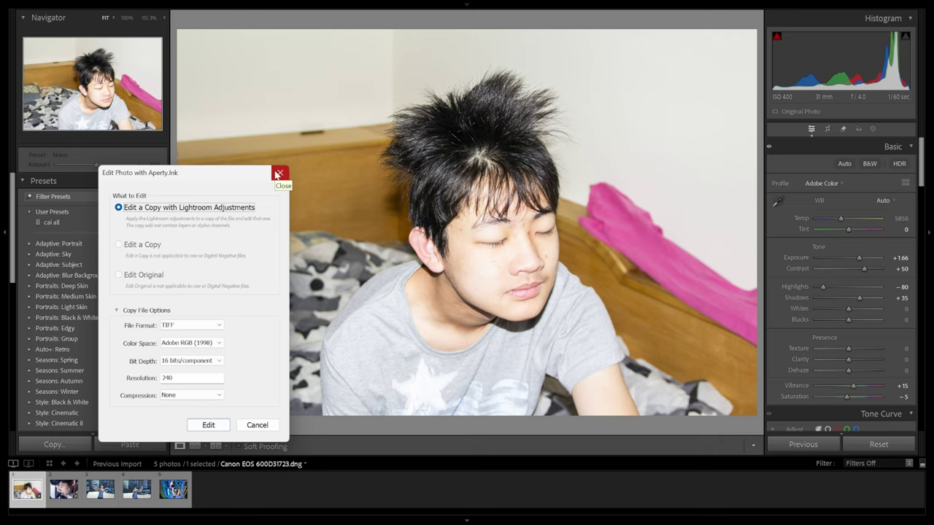
click(278, 173)
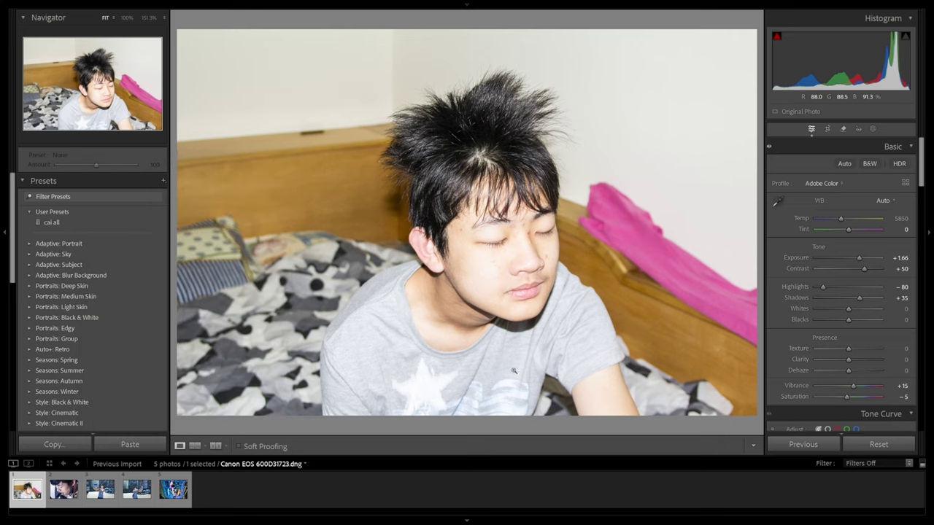
Compare the portrait's development controls in Lightroom Classic with those in Aperty, finishing in Aperty.
key(alt+Tab)
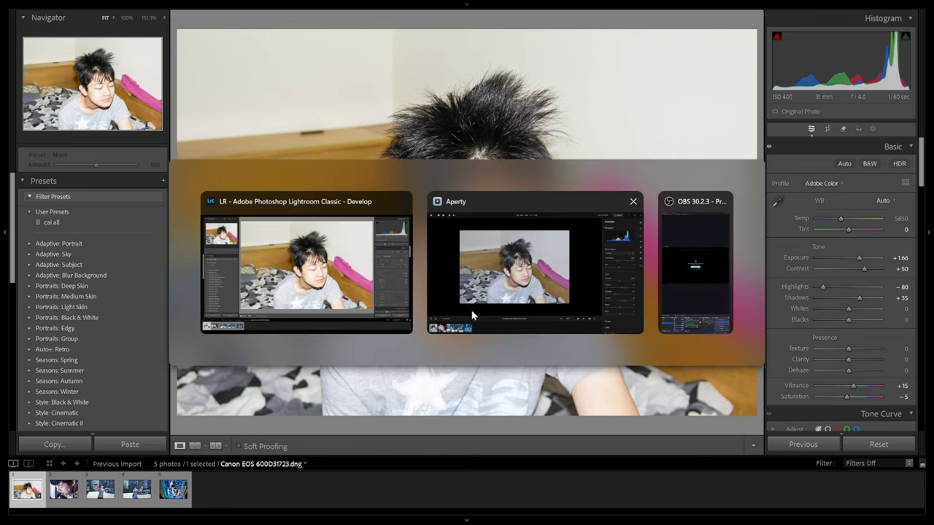
key(Escape)
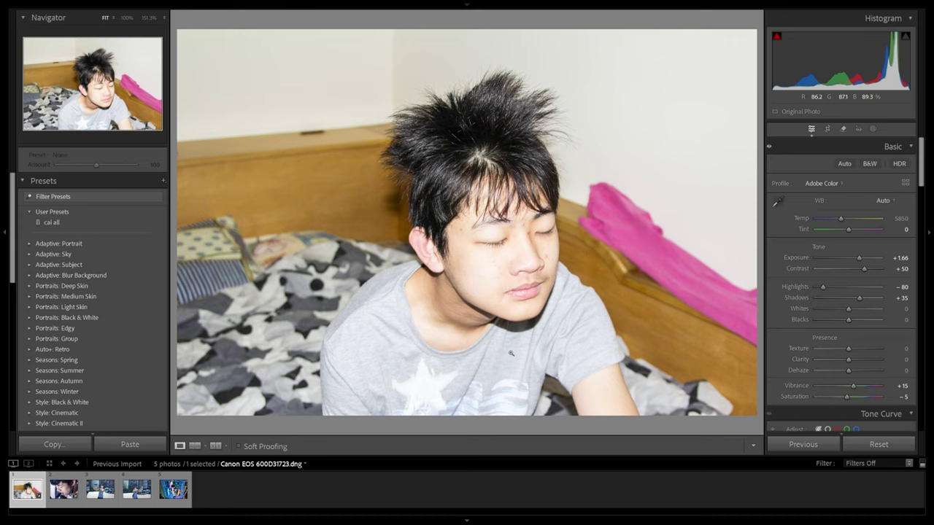
key(alt+Tab)
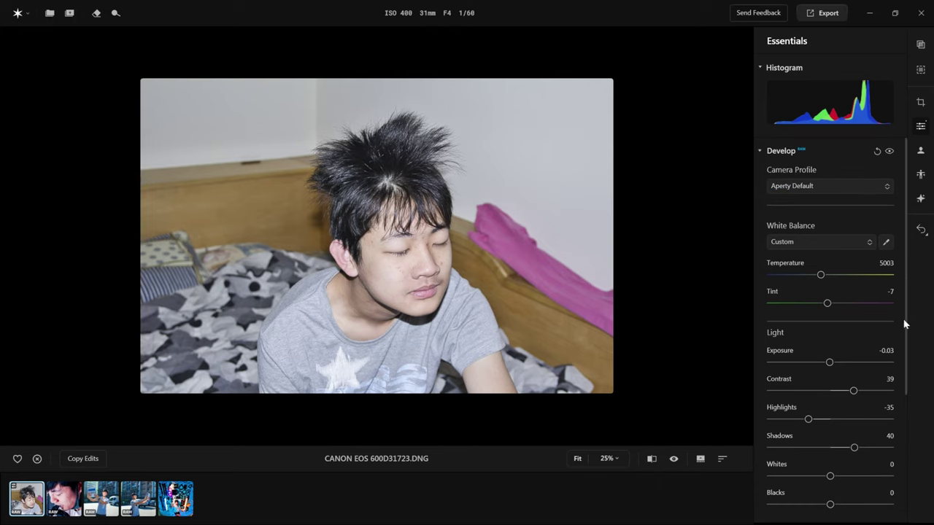
scroll(876, 347, down, 1)
key(alt+Tab)
click(469, 288)
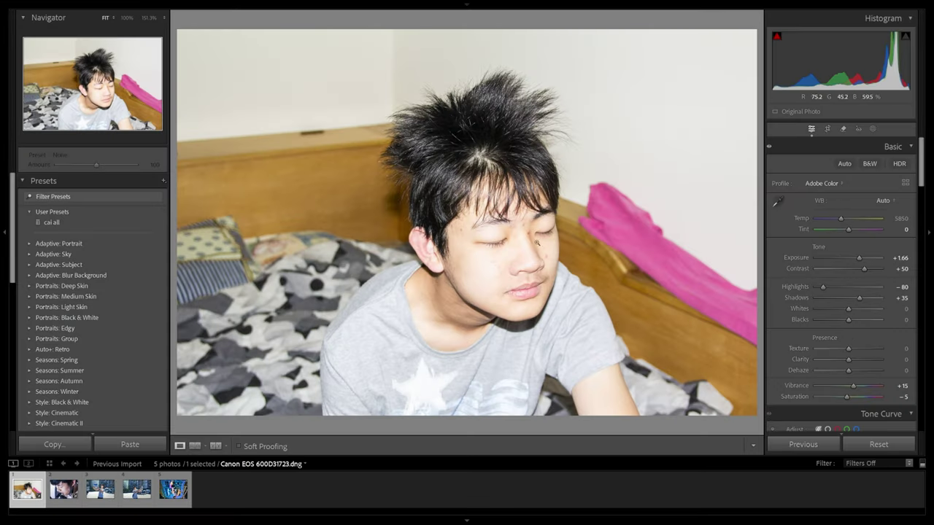
key(alt+Tab)
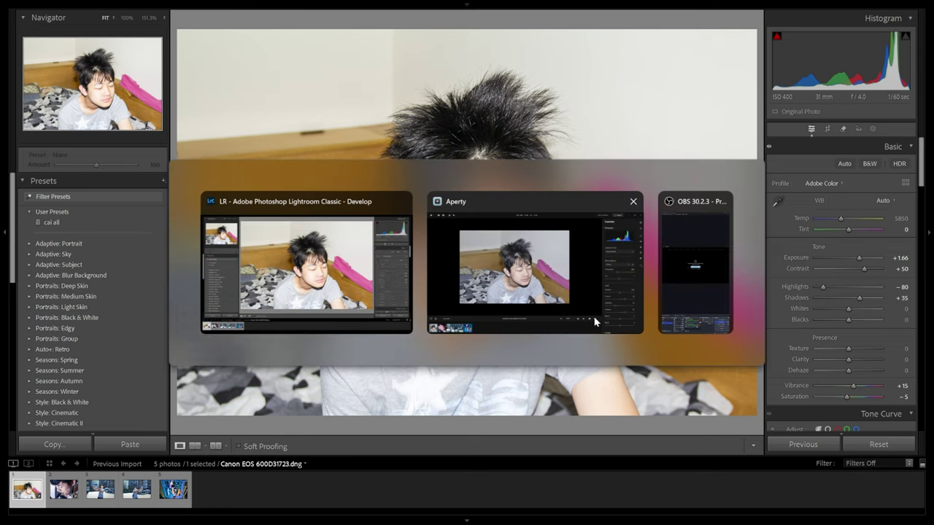
click(552, 267)
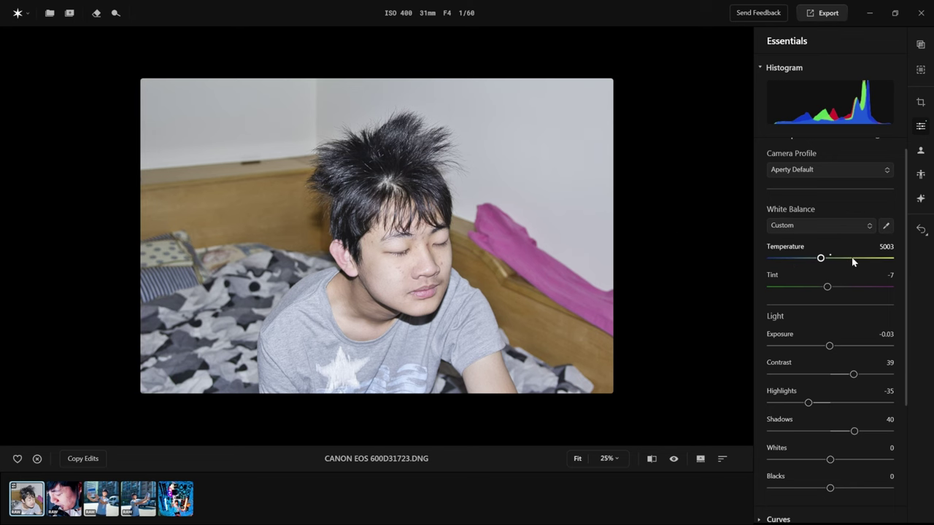
Examine the Essentials adjustments, including the Details and Color sections and the available camera profiles.
drag(908, 279, 904, 415)
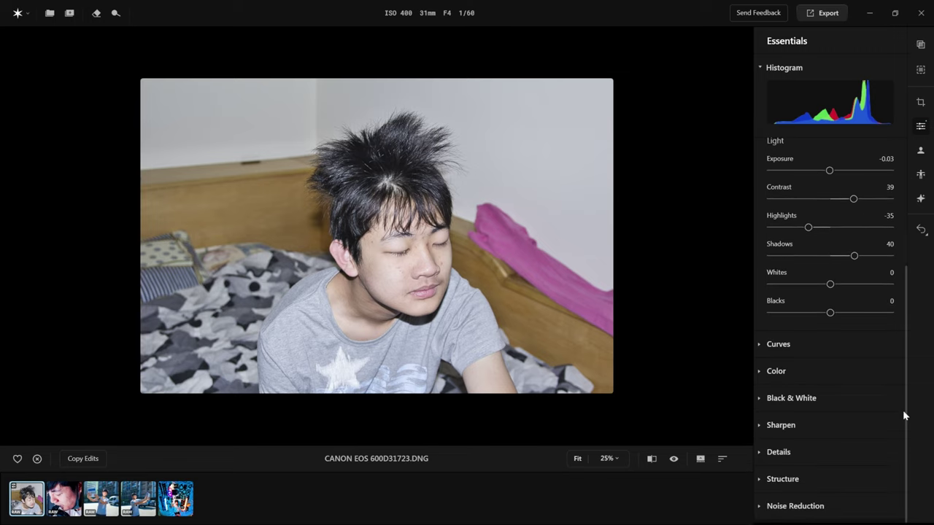
click(763, 452)
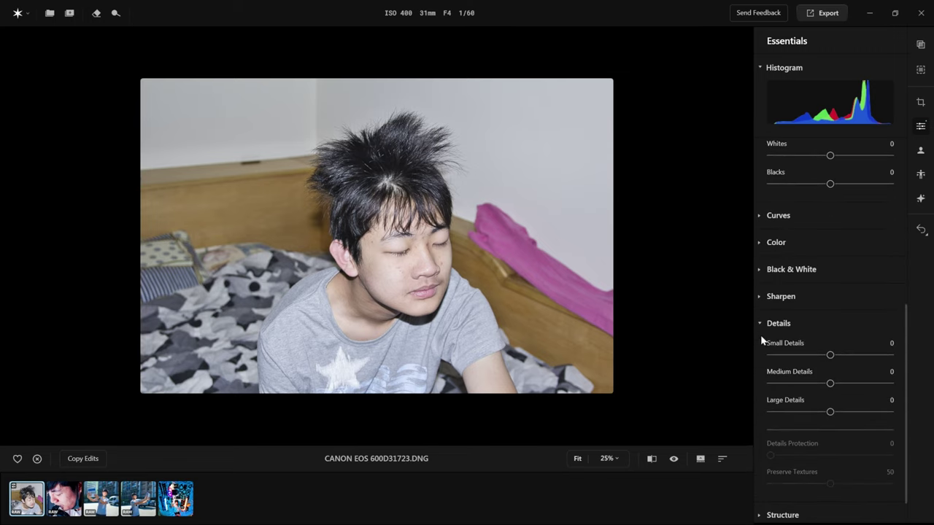
click(766, 309)
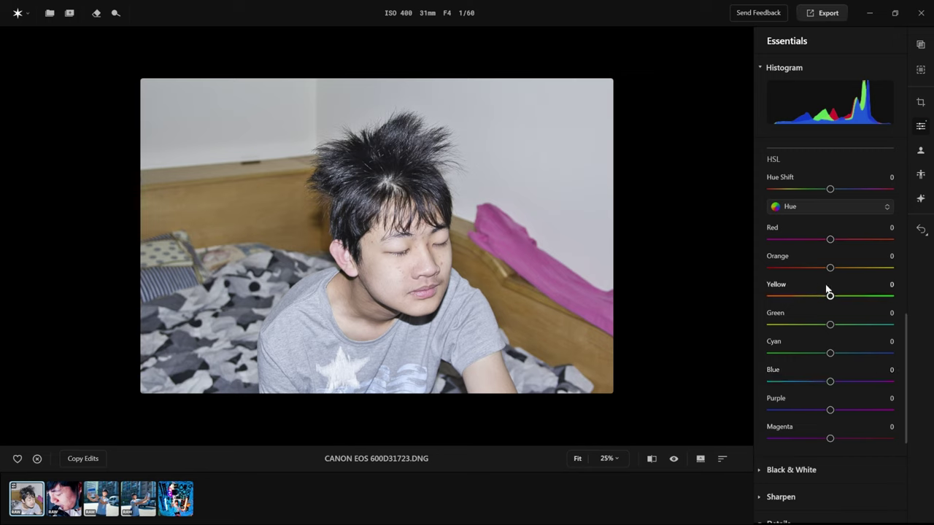
drag(905, 332, 911, 143)
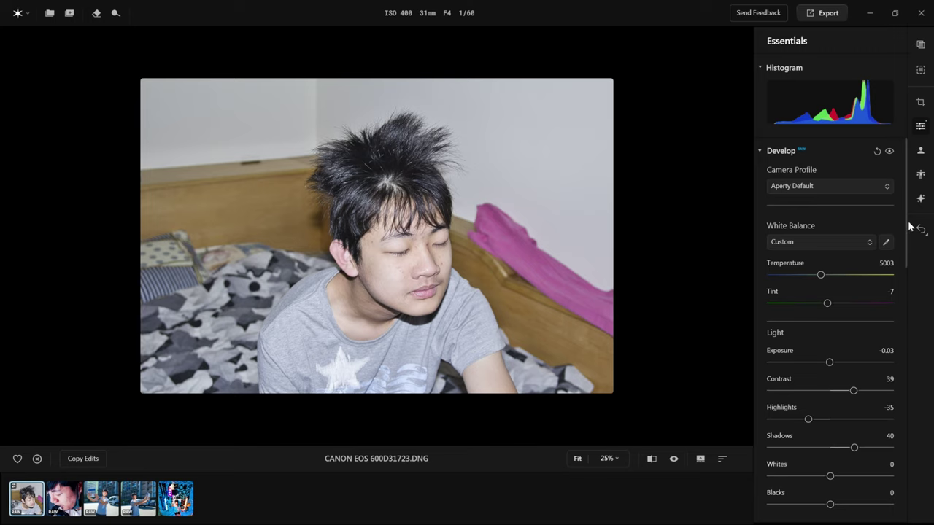
scroll(905, 247, down, 1)
scroll(904, 246, up, 1)
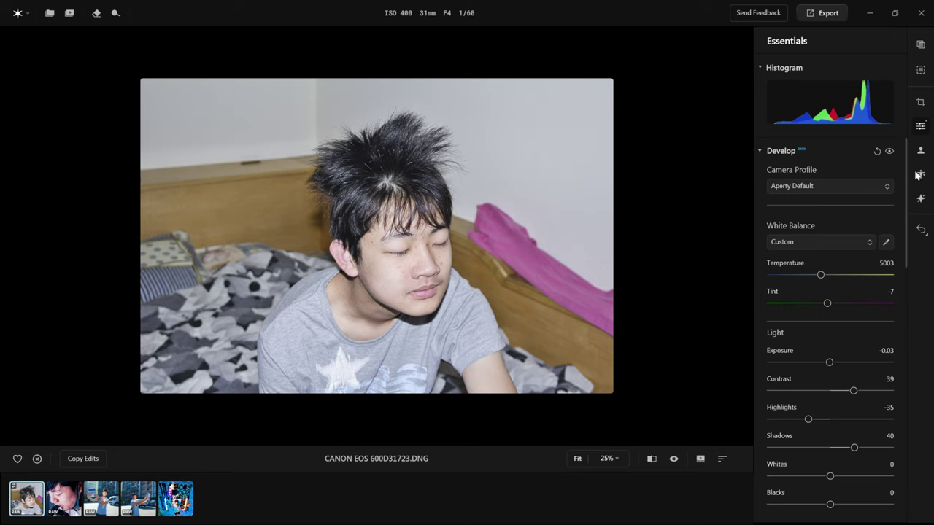
click(812, 189)
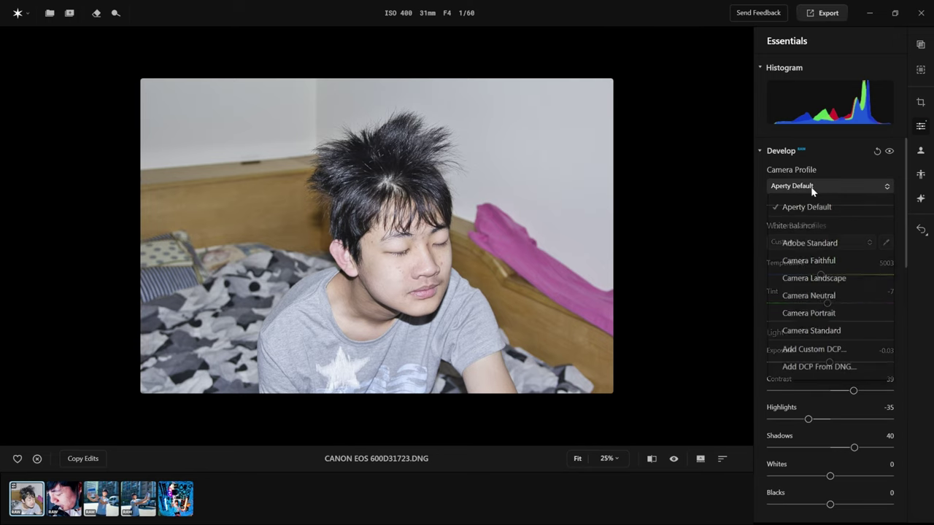
click(812, 188)
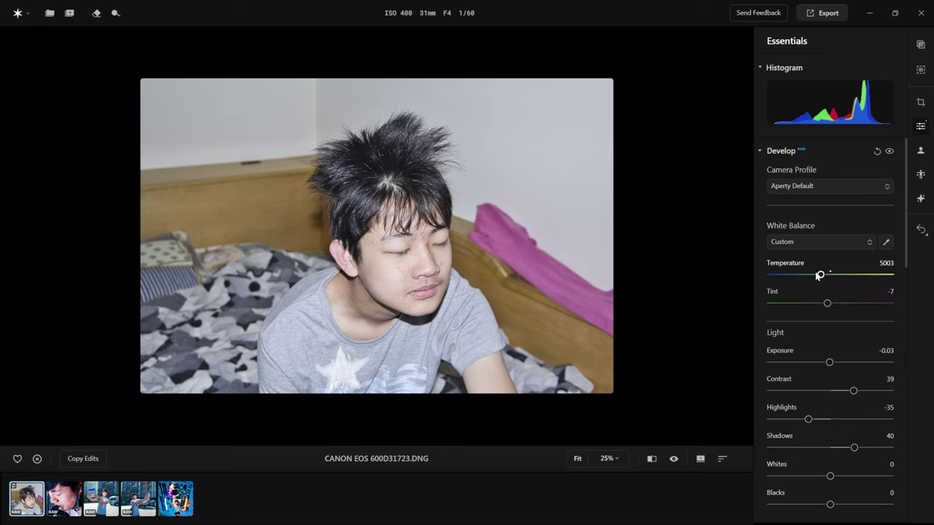
Set the raw portrait's white balance temperature to 5255.
click(764, 153)
click(765, 153)
mouse_move(826, 271)
mouse_down()
mouse_move(796, 280)
mouse_move(824, 277)
mouse_up()
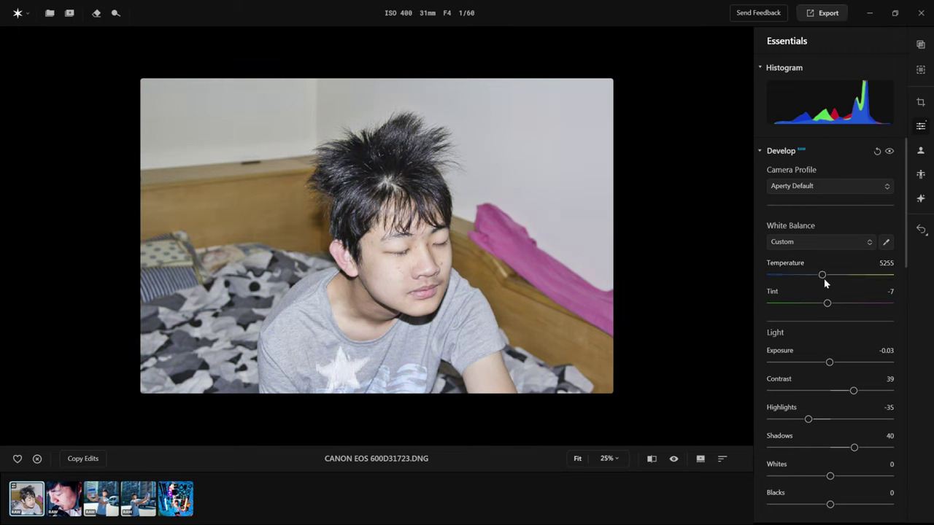
click(921, 127)
click(921, 127)
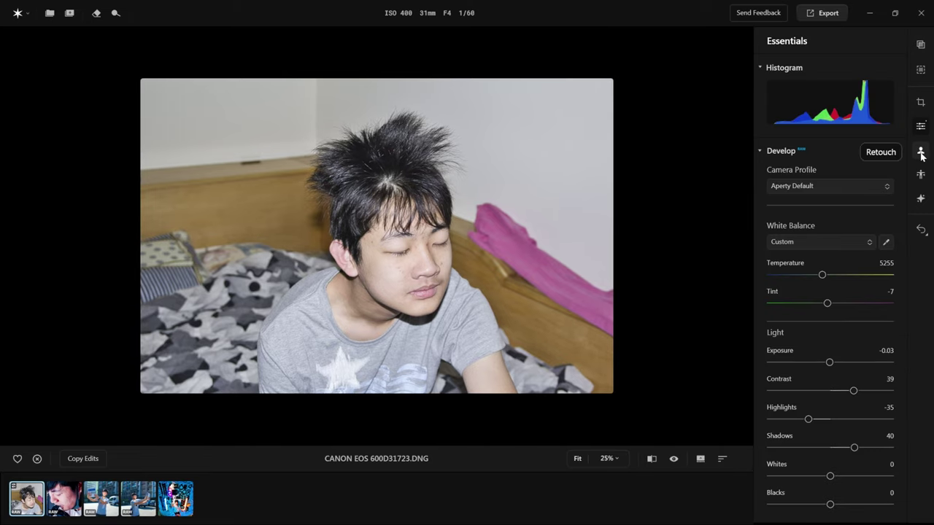
Set the portrait's skin Blemish Removal to 100 in Retouch and compare the enlarged face with the original.
click(922, 154)
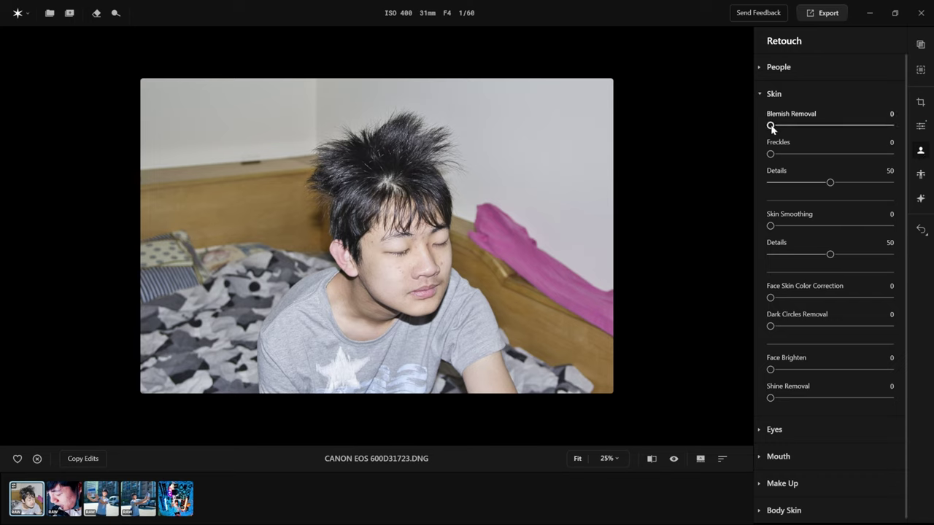
drag(771, 126, 891, 126)
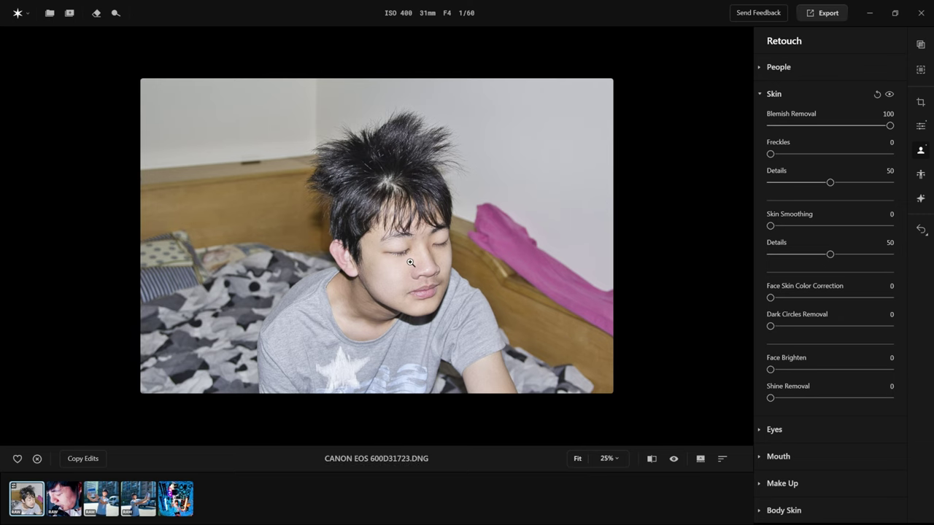
scroll(410, 268, up, 1)
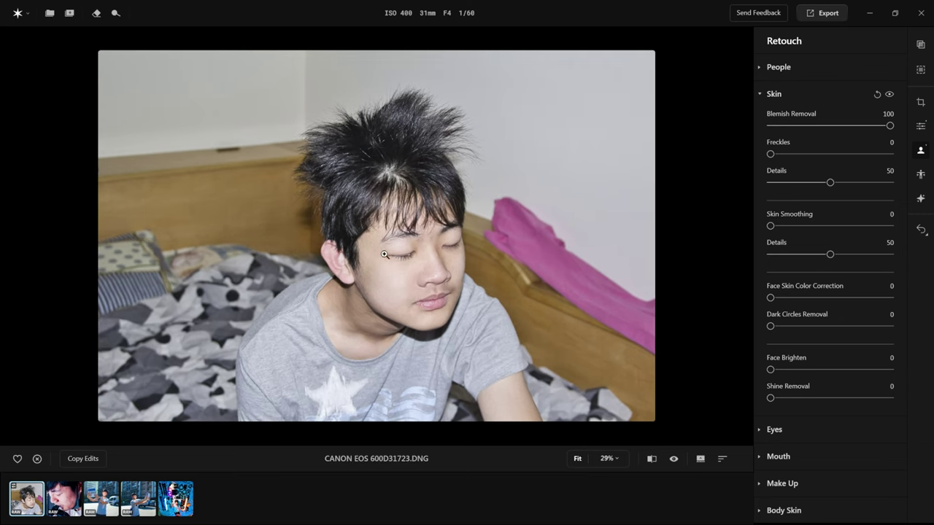
click(401, 295)
scroll(397, 289, up, 3)
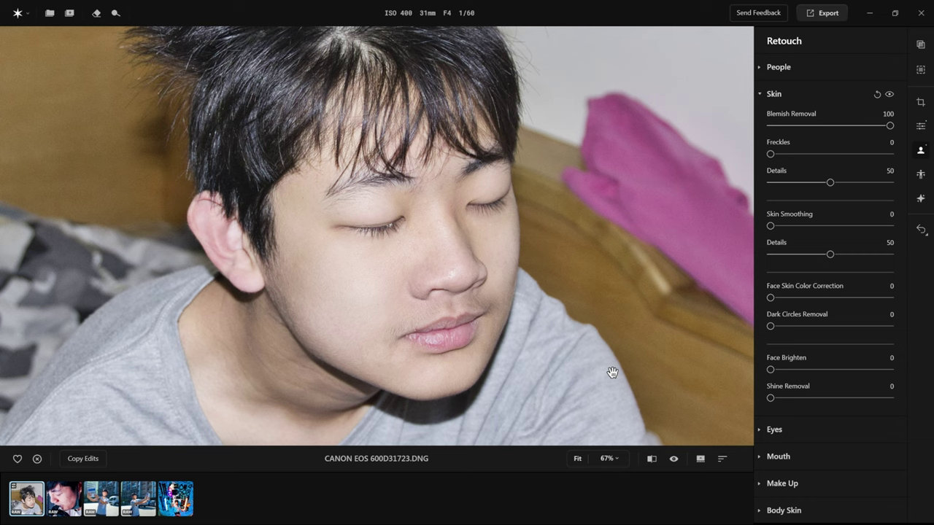
key(backslash)
key(backslash)
key(backslash)
key(backslash)
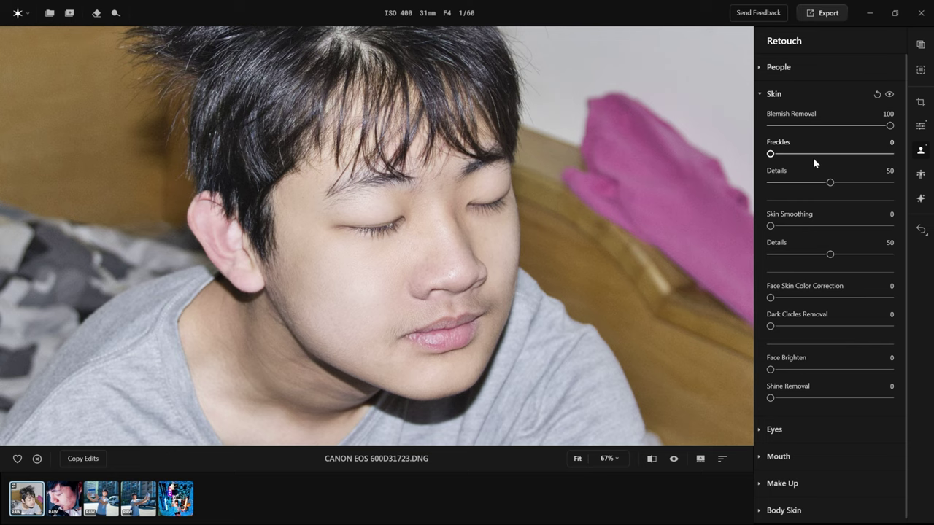
Try the skin Freckles adjustment on the face and return it to 0.
drag(772, 154, 833, 156)
drag(834, 154, 768, 153)
mouse_move(771, 225)
mouse_down()
mouse_move(833, 225)
mouse_move(769, 227)
mouse_up()
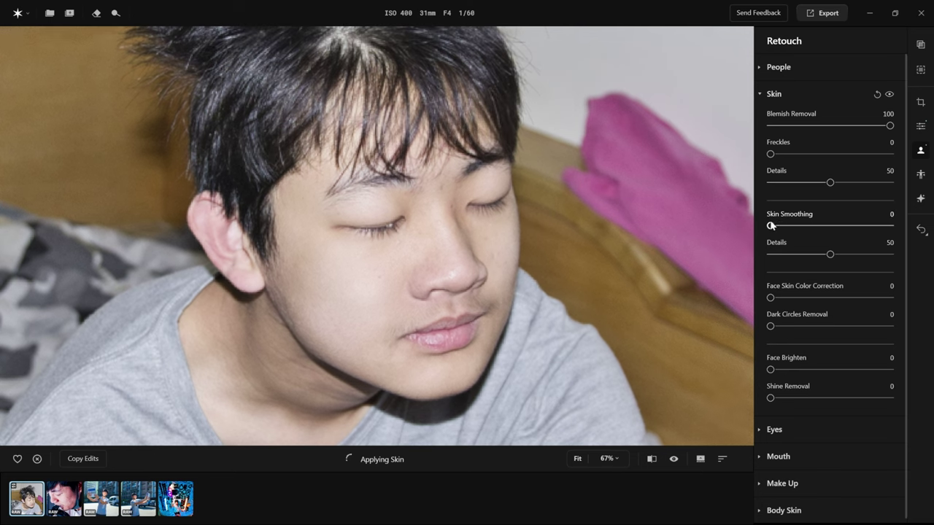
Set Skin Smoothing to 74 and Face Skin Color Correction to 100, comparing the retouched face with the original.
drag(769, 225, 862, 228)
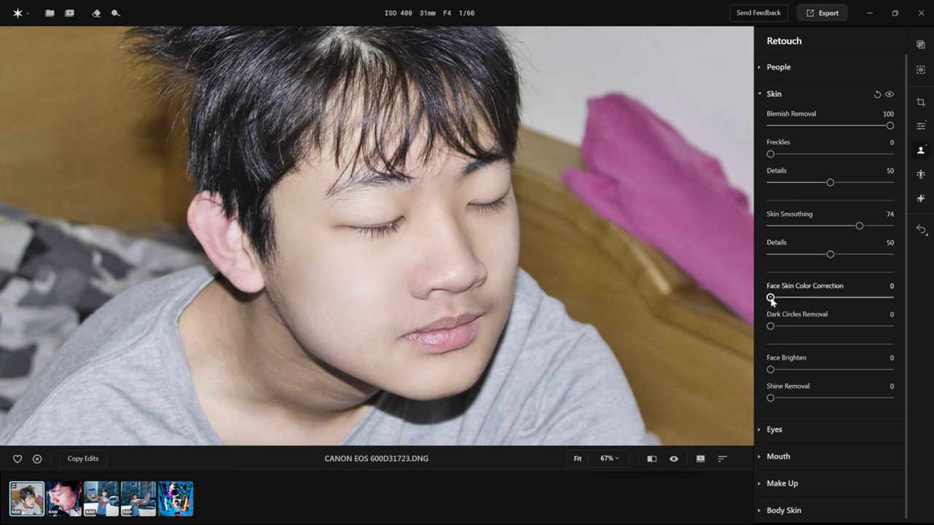
drag(770, 299, 891, 302)
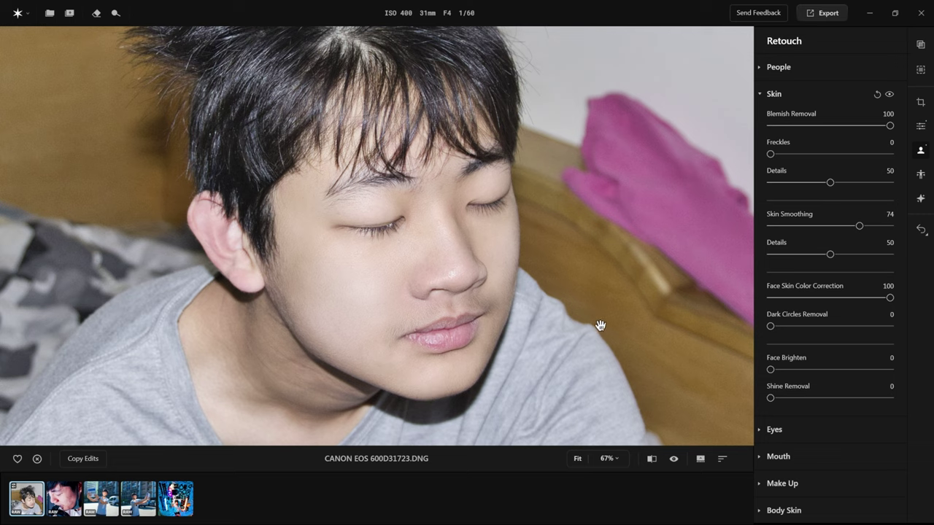
key(backslash)
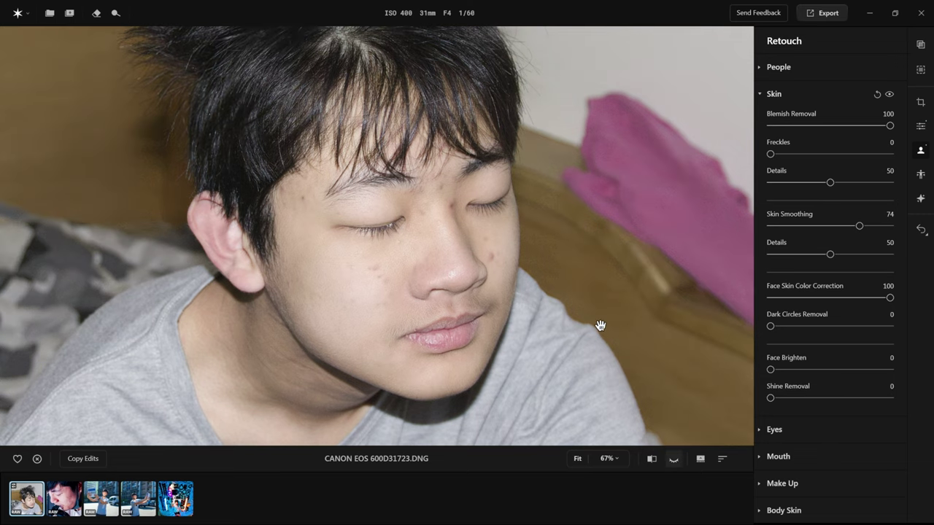
key(backslash)
key(backslash)
key(backslash)
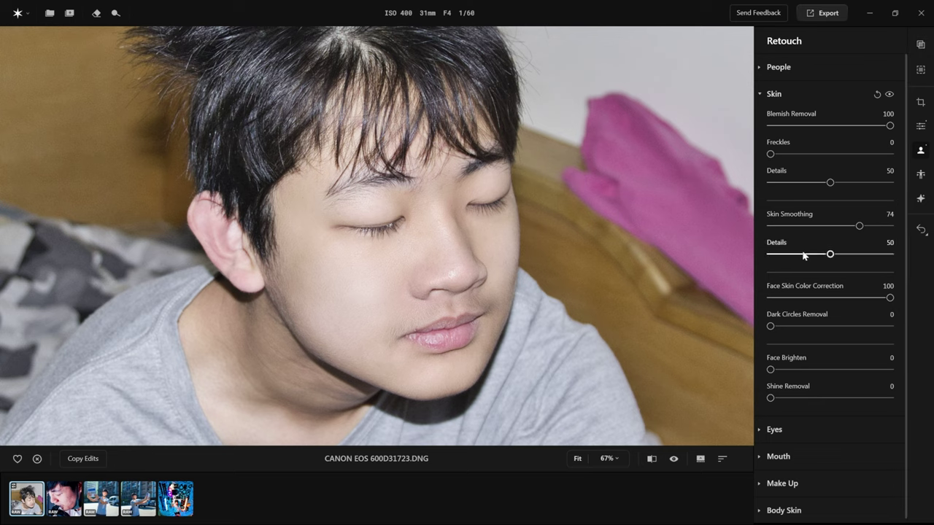
View the naming dialog for a new preset of the current edits and cancel it.
click(921, 45)
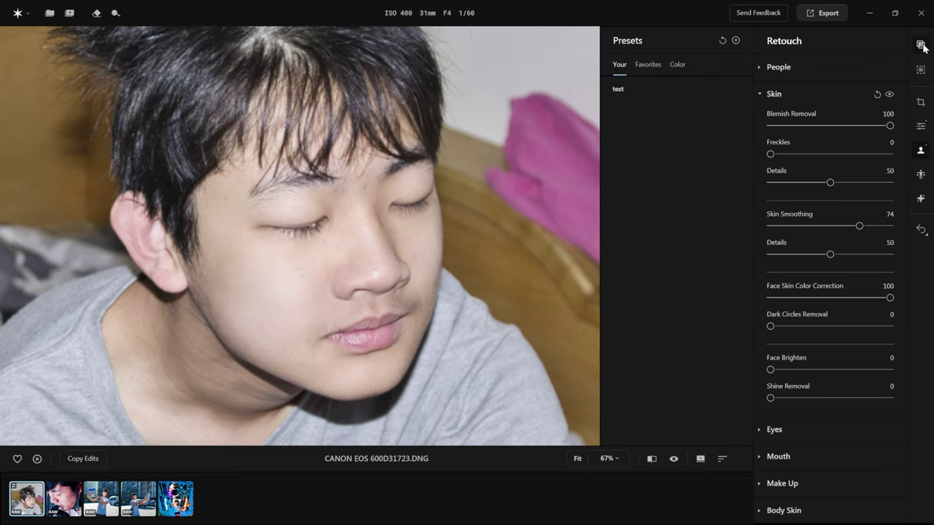
click(735, 40)
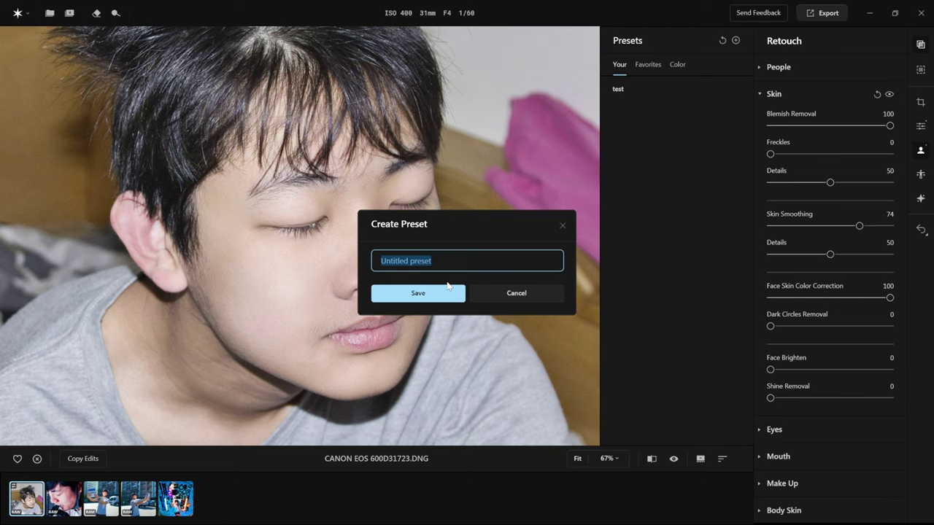
click(494, 296)
Delete the preset named test from the personal presets.
right_click(677, 88)
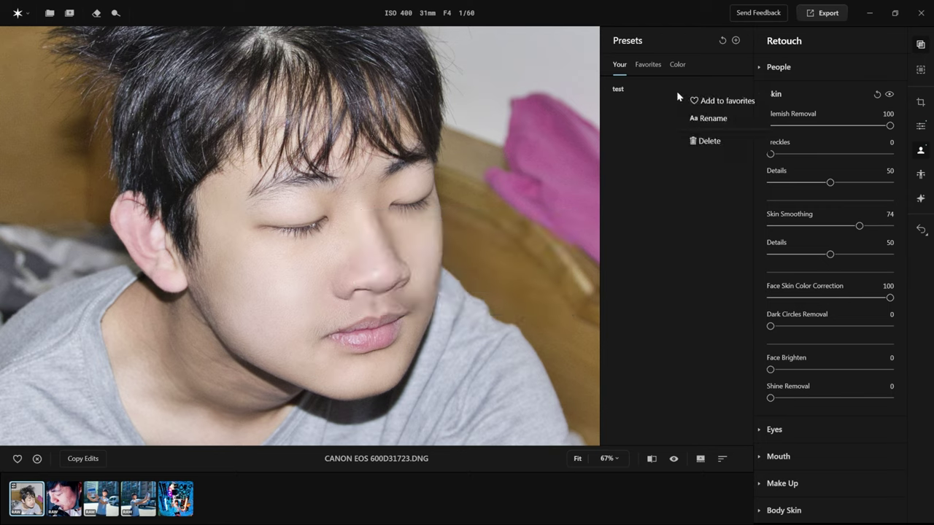
click(709, 141)
click(420, 295)
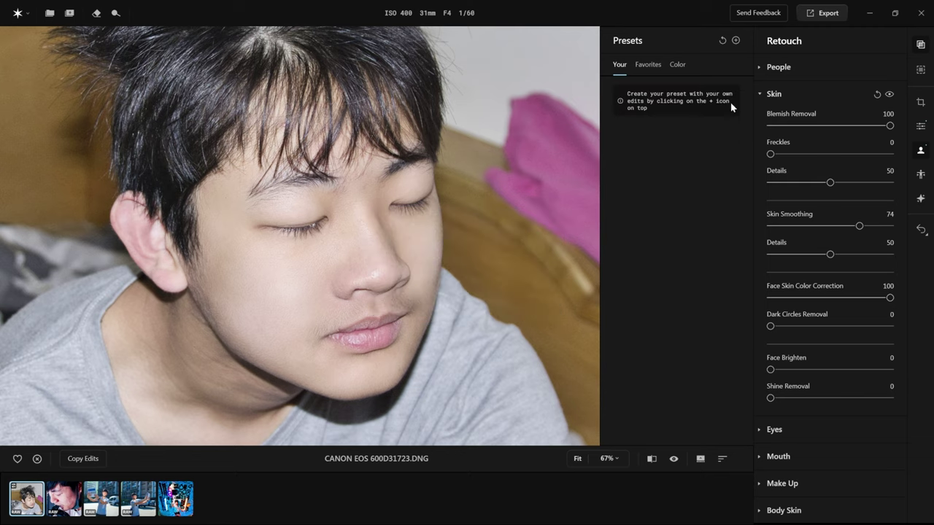
Save the current edits as a new personal preset named test.
click(919, 45)
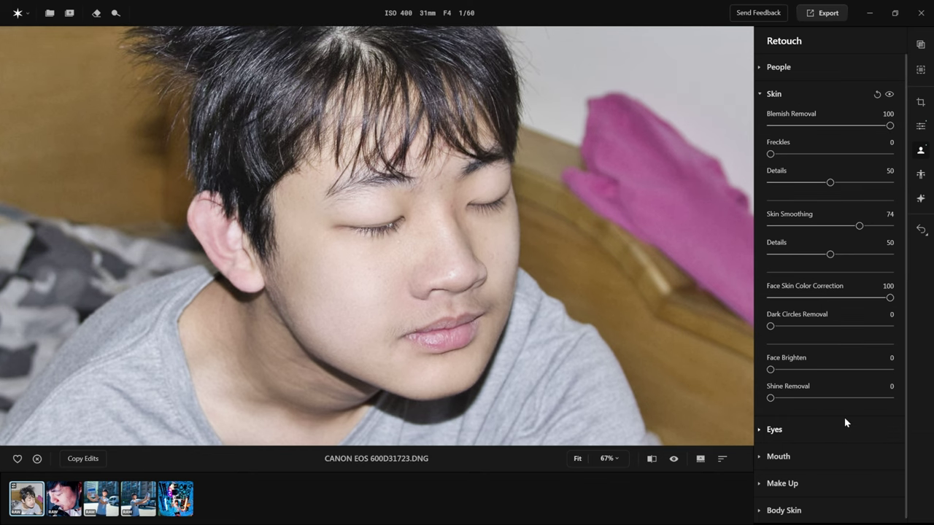
click(921, 44)
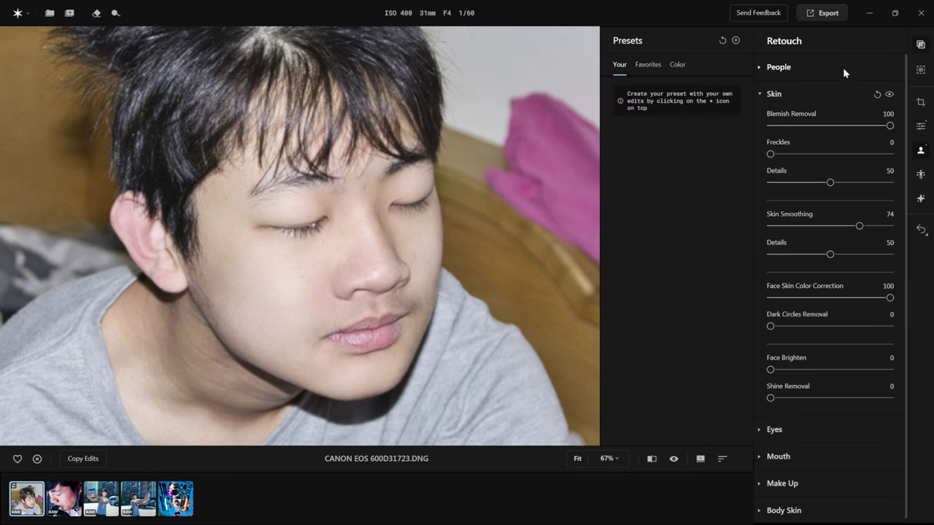
click(735, 40)
text(test)
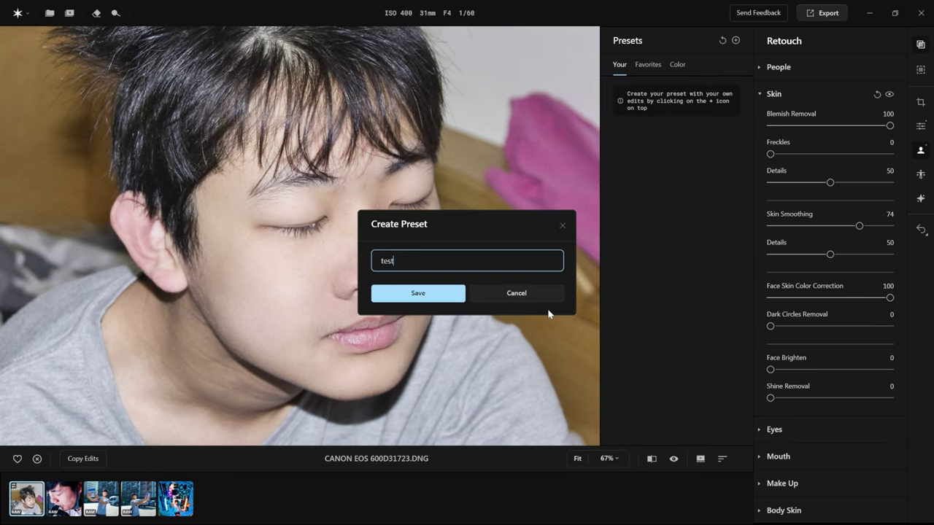
key(Return)
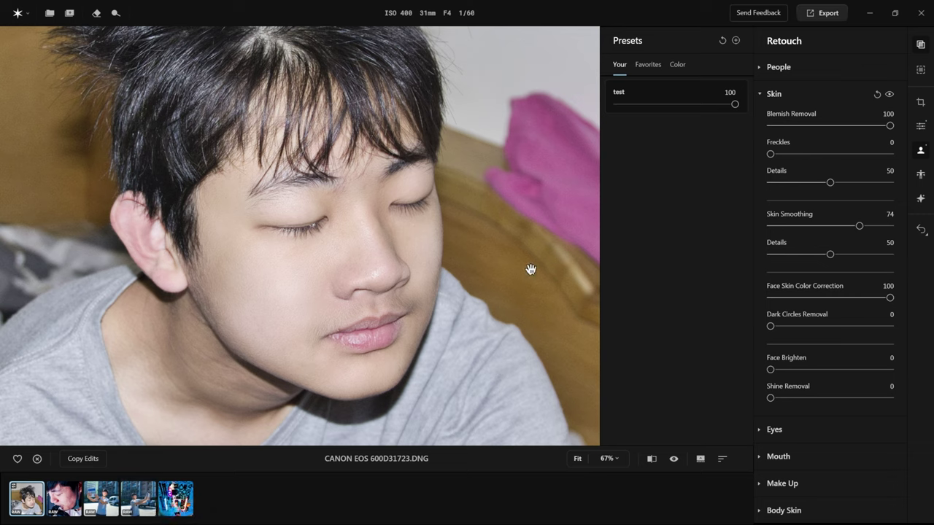
Apply the test preset to CANON EOS 7D MARK II172746.DNG, trying a strength of 50 before restoring it to 100.
click(921, 45)
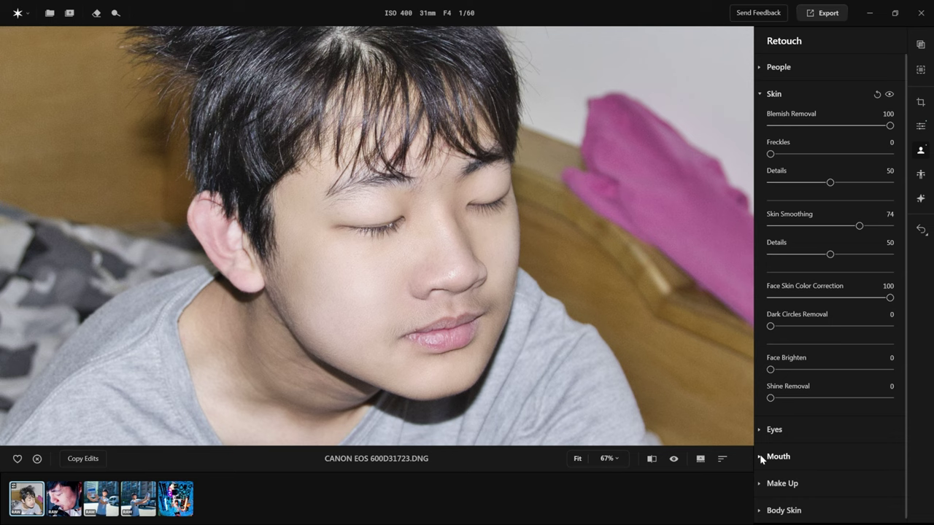
click(921, 44)
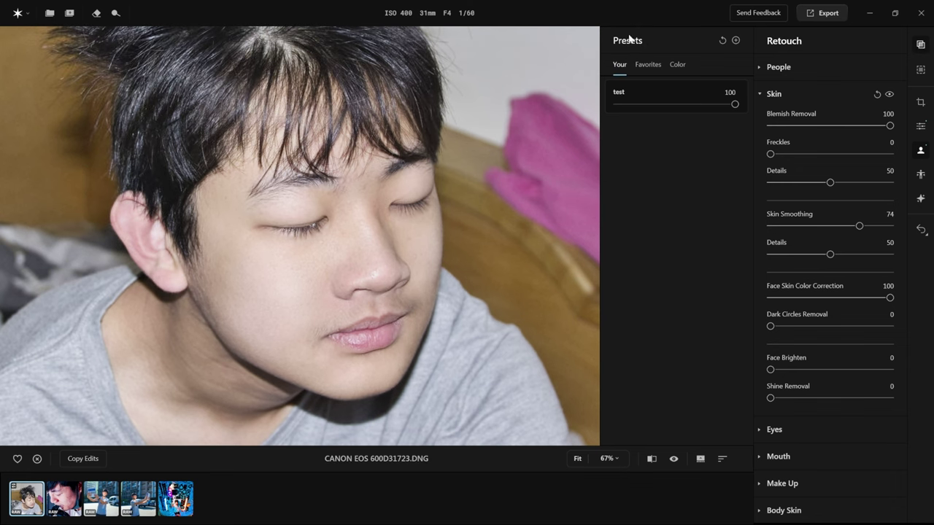
click(62, 502)
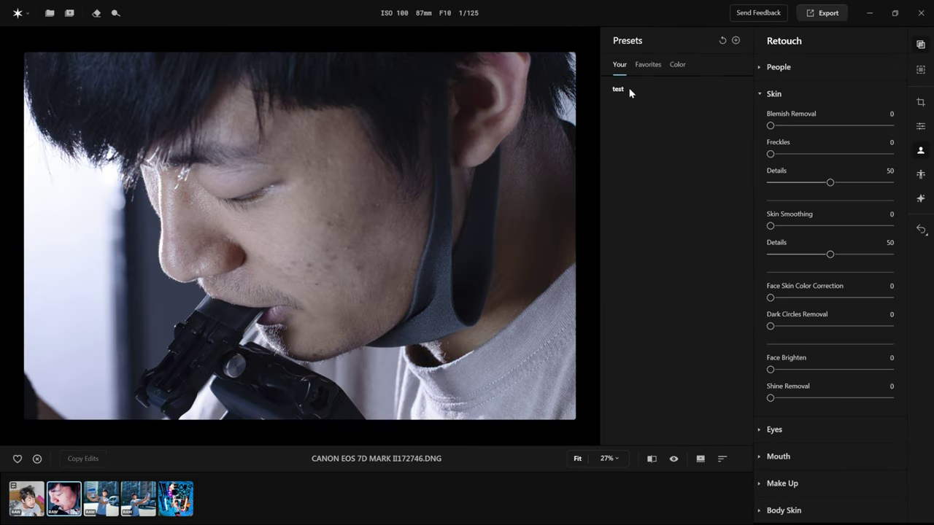
click(630, 89)
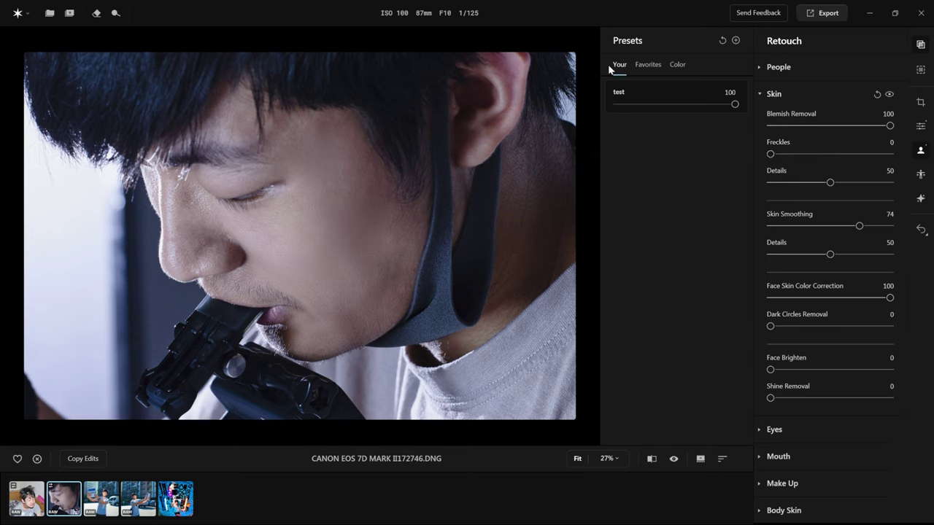
mouse_move(735, 104)
mouse_down()
mouse_move(635, 105)
mouse_move(675, 104)
mouse_up()
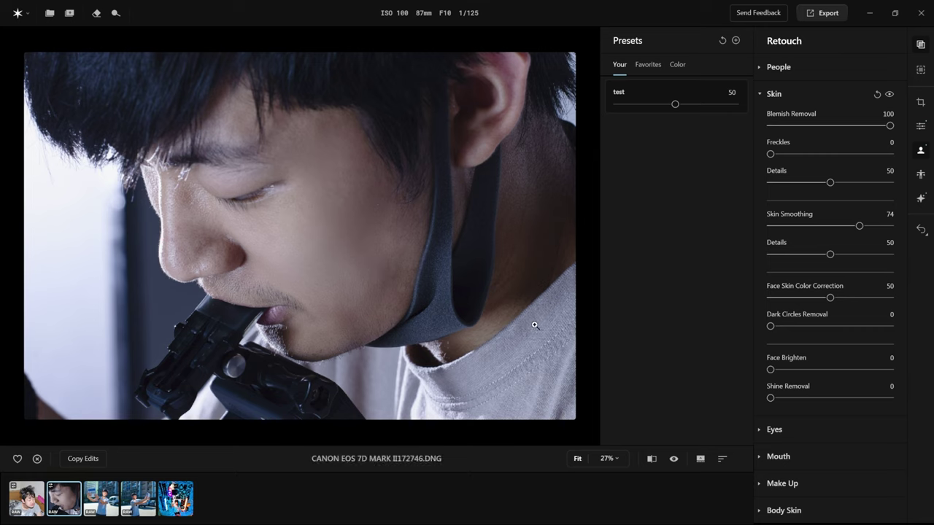
drag(675, 103, 769, 108)
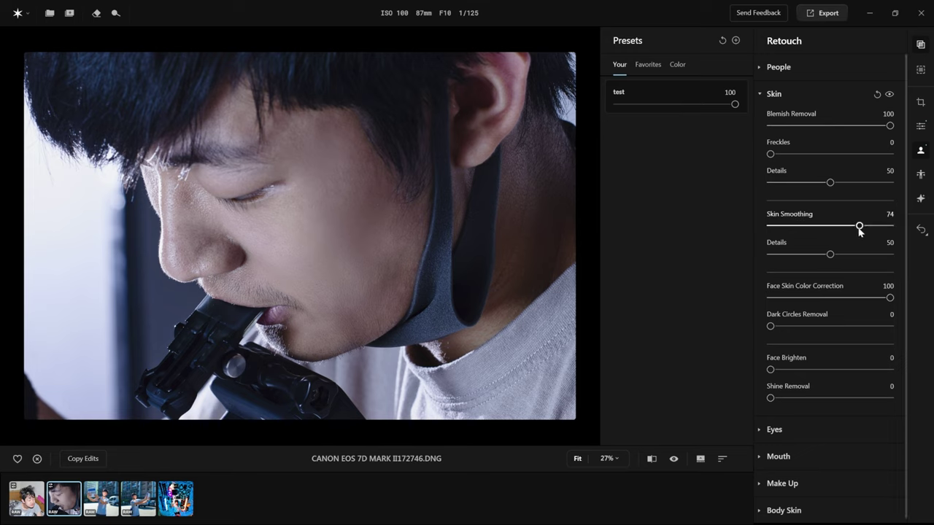
Lower the photo's Skin Smoothing to 0 and hide the presets.
drag(860, 231, 786, 230)
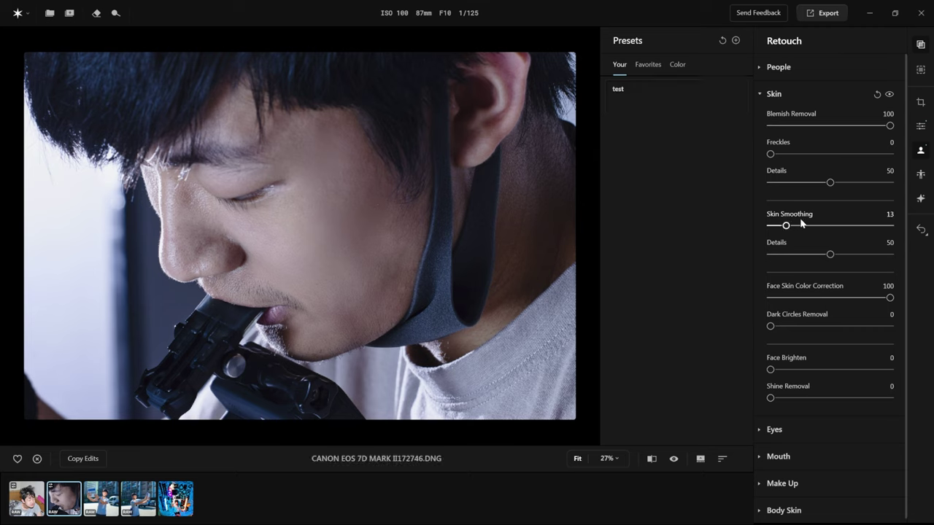
drag(785, 226, 722, 231)
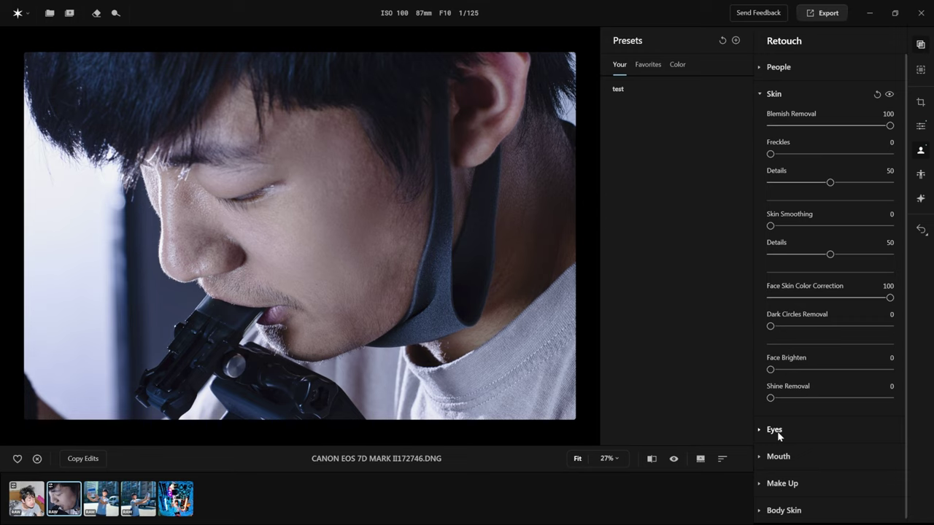
click(921, 45)
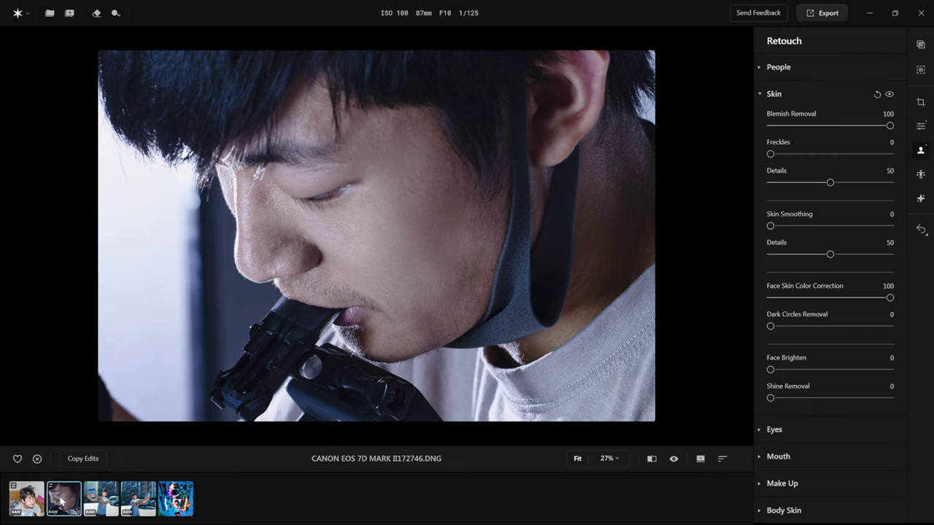
Copy this photo's edits and paste them onto the last three photos in the filmstrip.
click(75, 459)
click(101, 499)
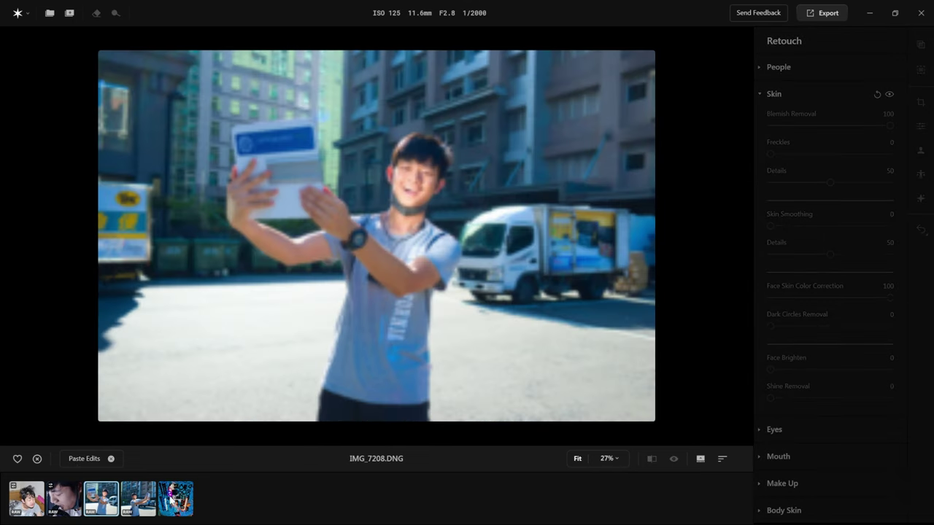
shift+click(175, 499)
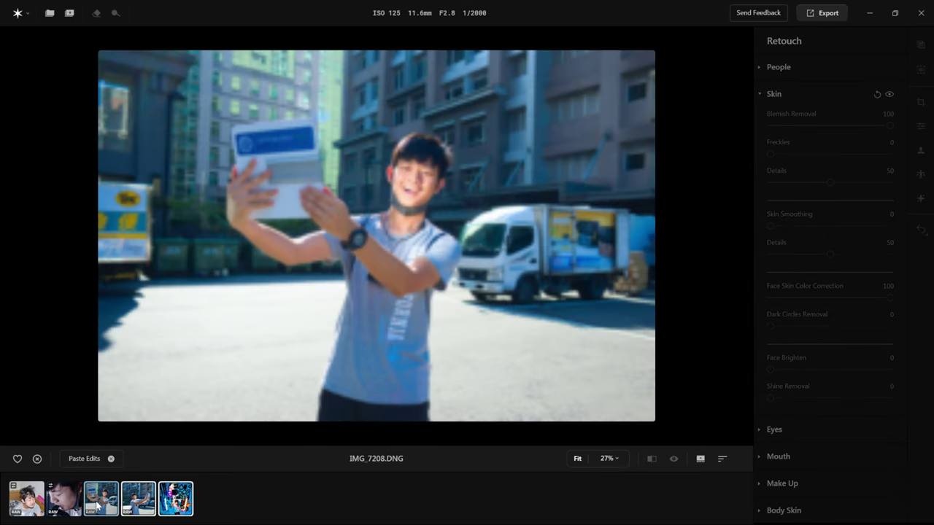
click(83, 458)
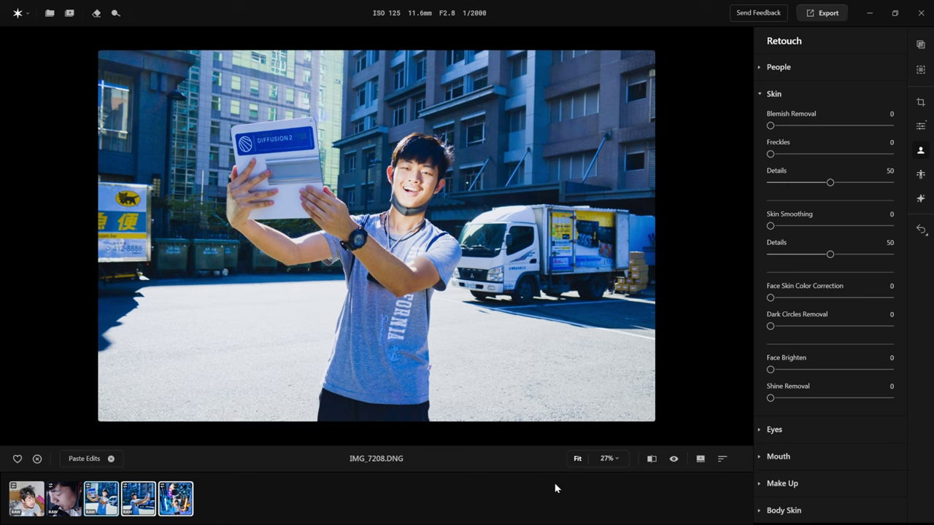
Check the face in IMG_7208.DNG against the source photo and paste the copied edits onto it again.
scroll(430, 186, up, 5)
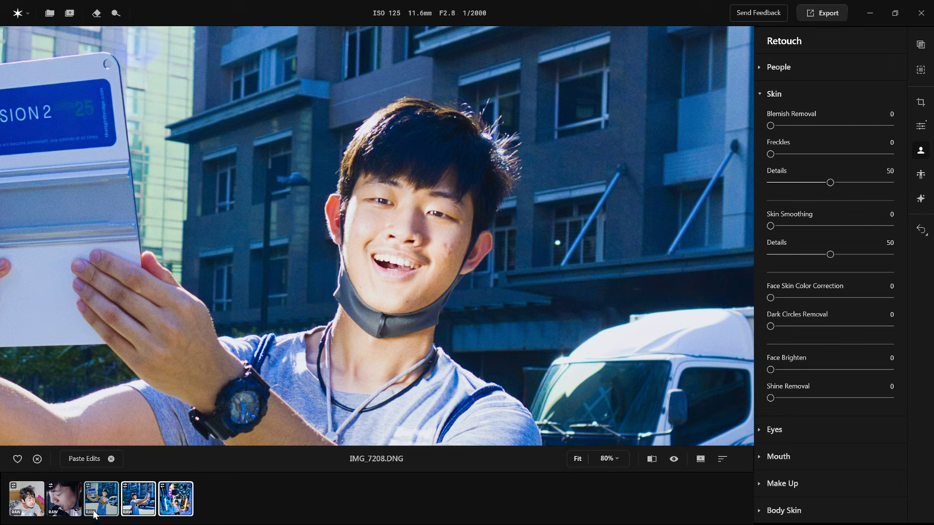
click(63, 500)
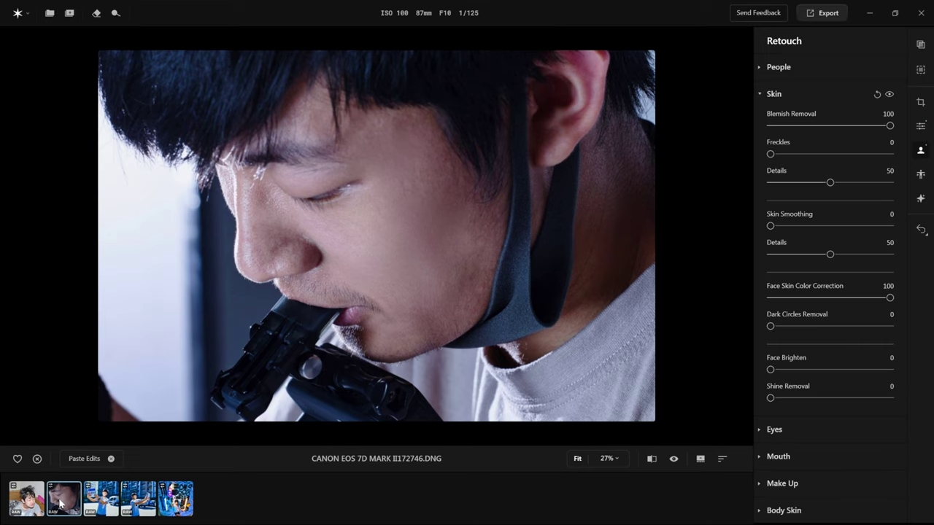
click(102, 502)
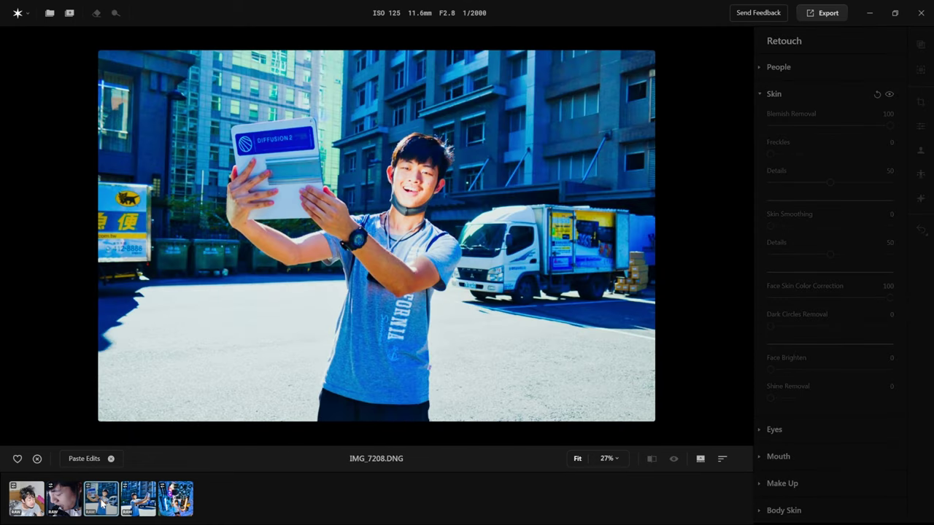
click(84, 459)
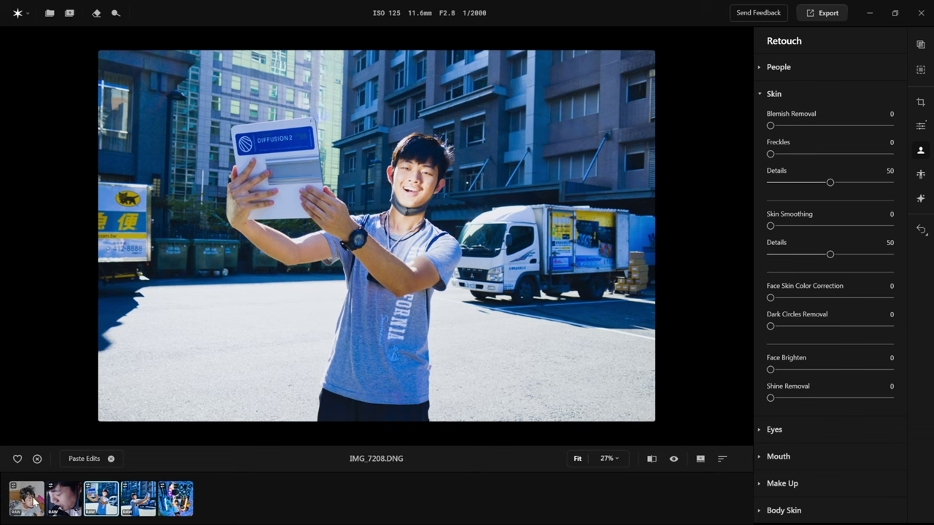
Copy the edits of CANON EOS 600D31723.DNG and paste them onto IMG_7208.DNG and the two photos after it.
click(26, 499)
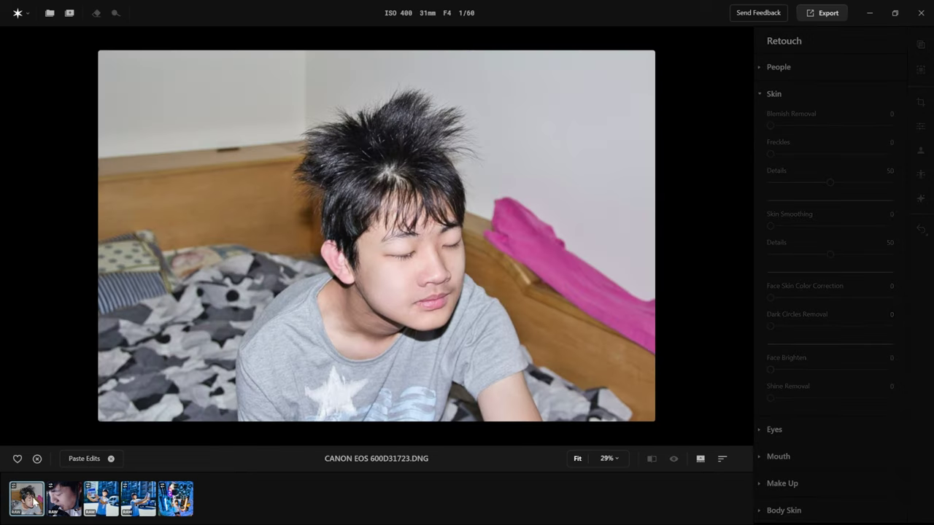
click(81, 459)
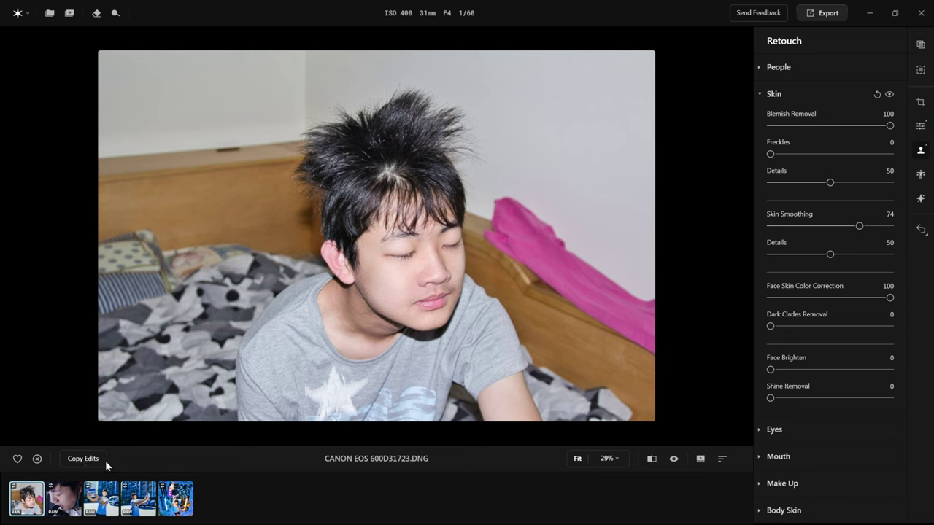
click(103, 496)
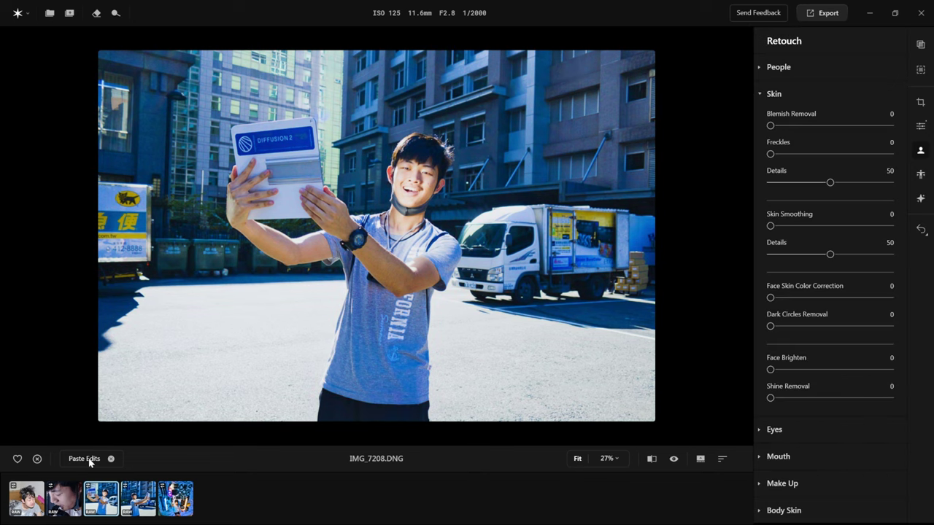
click(90, 463)
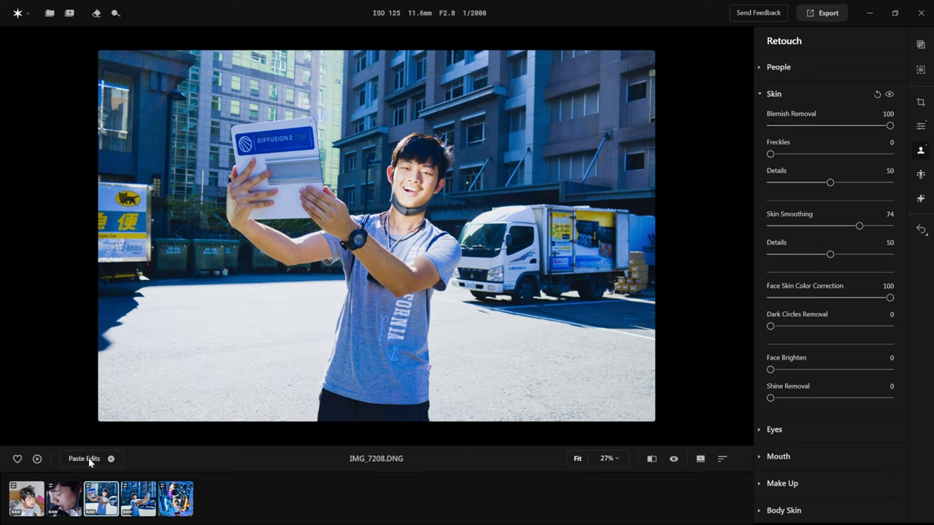
ctrl+click(135, 502)
click(89, 461)
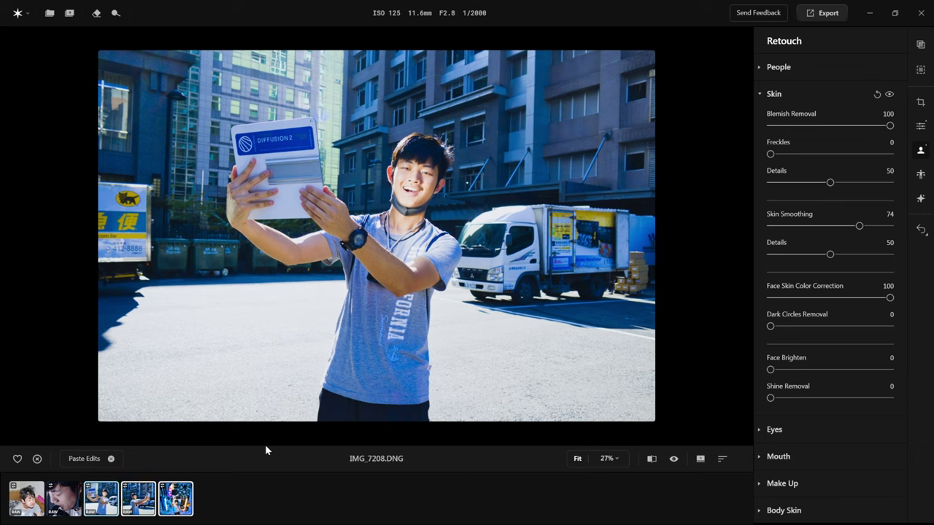
Compare IMG_7208.DNG with its original and examine the retouched face up close.
key(backslash)
key(backslash)
key(backslash)
key(backslash)
key(backslash)
key(backslash)
click(417, 210)
click(420, 162)
scroll(423, 176, down, 5)
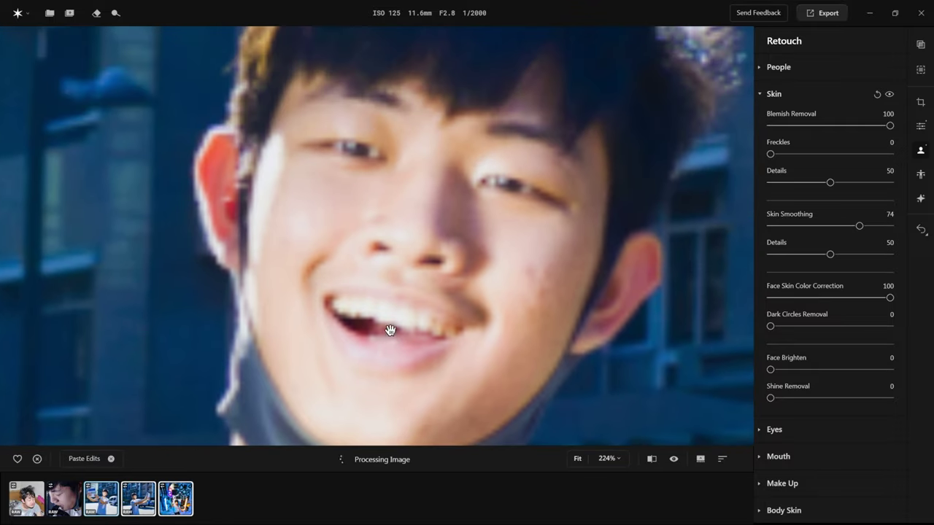
scroll(393, 305, up, 2)
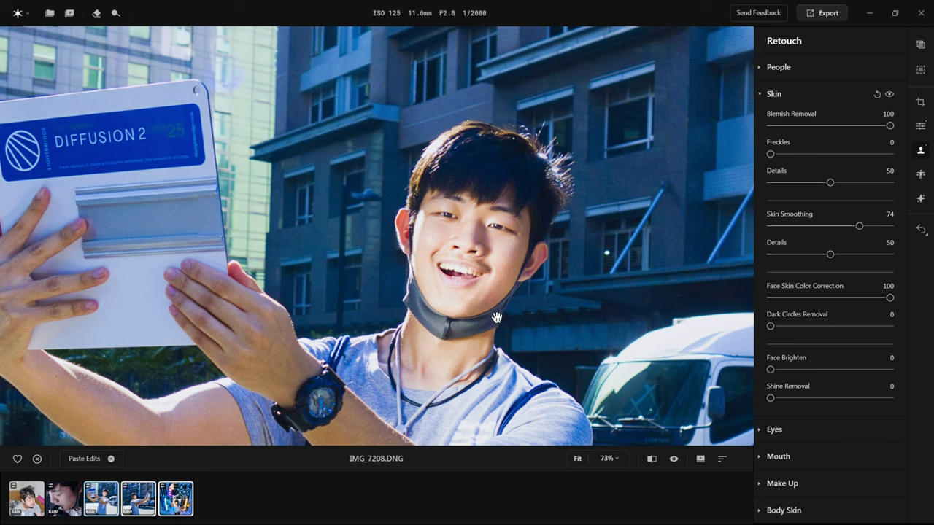
scroll(493, 317, up, 3)
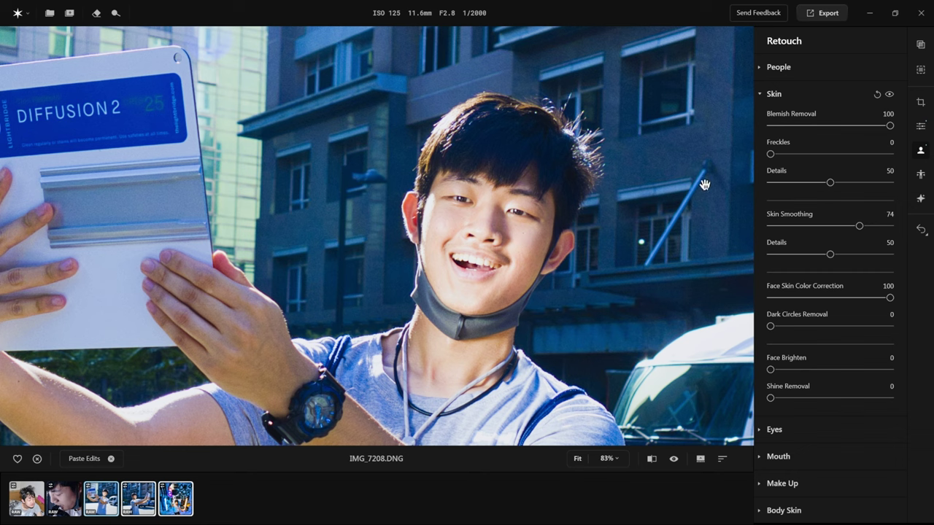
Examine the face in IMG_7221.DNG up close and compare it with the original.
click(146, 509)
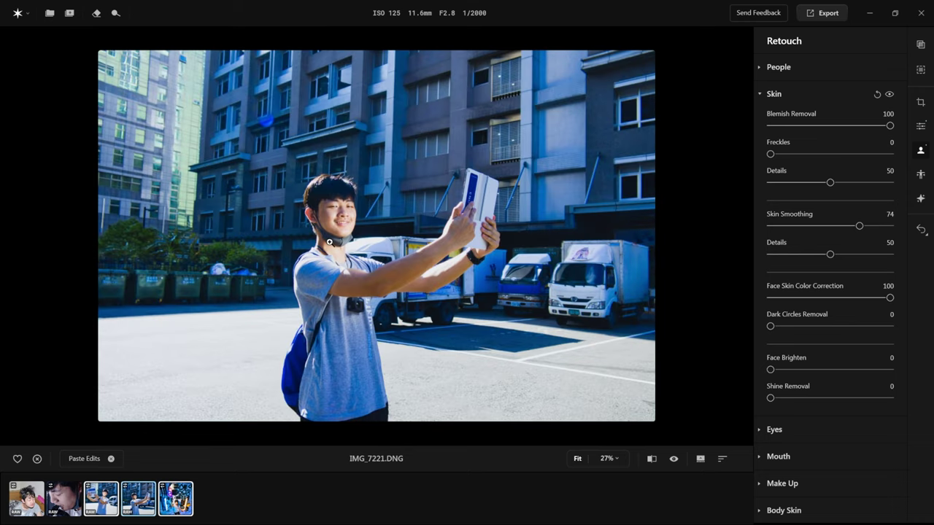
scroll(329, 241, up, 5)
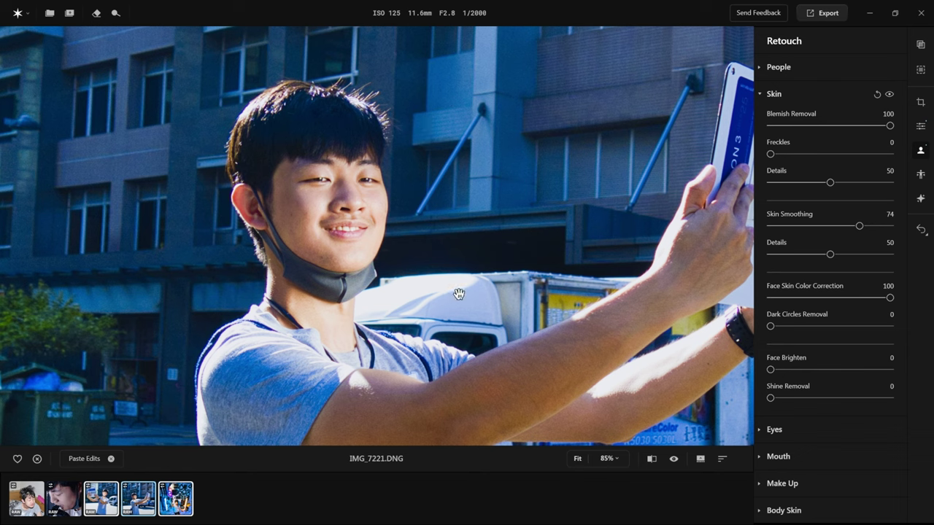
key(backslash)
key(backslash)
Return to IMG_7208.DNG and compare the enlarged face before and after the pasted edits.
click(103, 502)
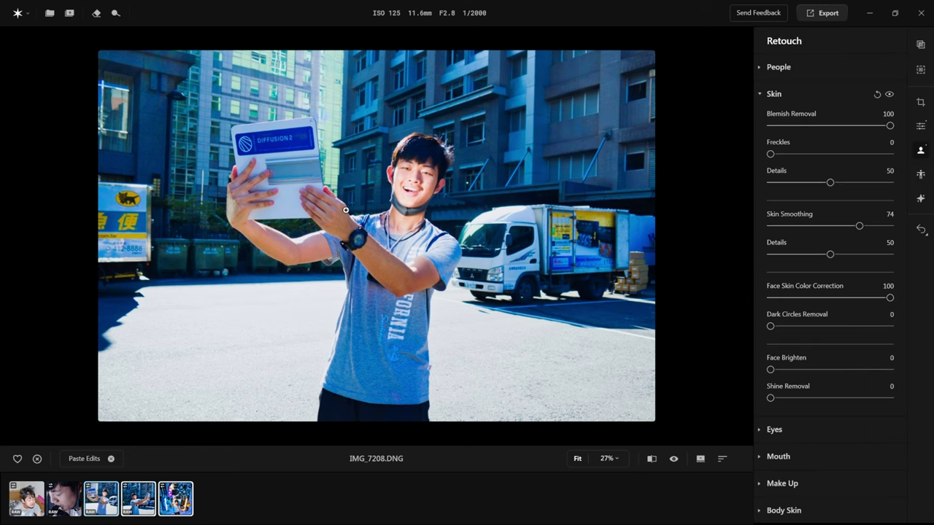
scroll(346, 211, up, 5)
drag(512, 183, 423, 309)
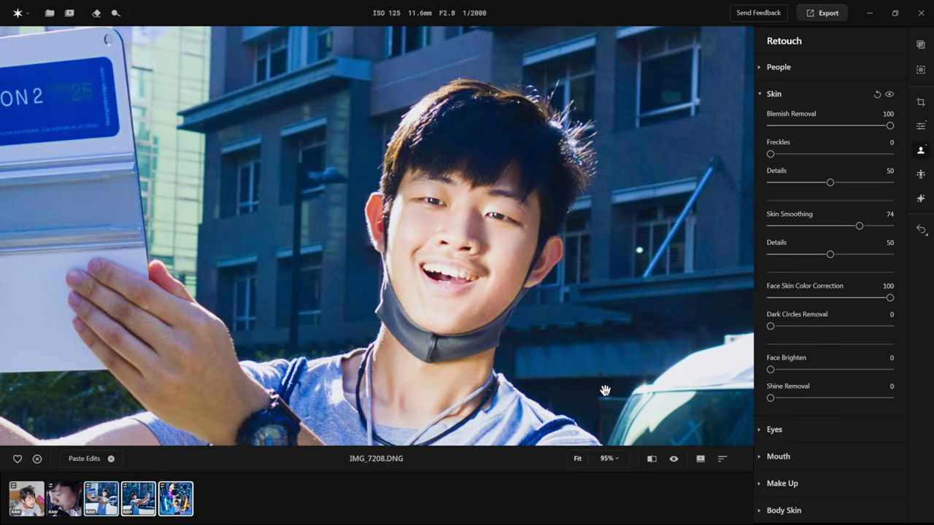
key(backslash)
Set Iris Visibility, Iris Flare, Eye Whitening and Eye Enhancement all to 100 for the eyes in IMG_7208.DNG.
click(772, 93)
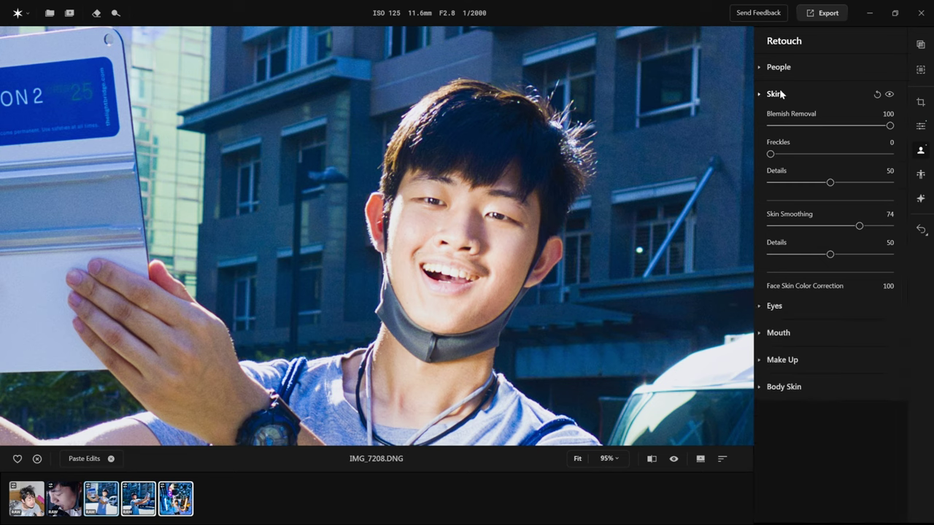
click(770, 122)
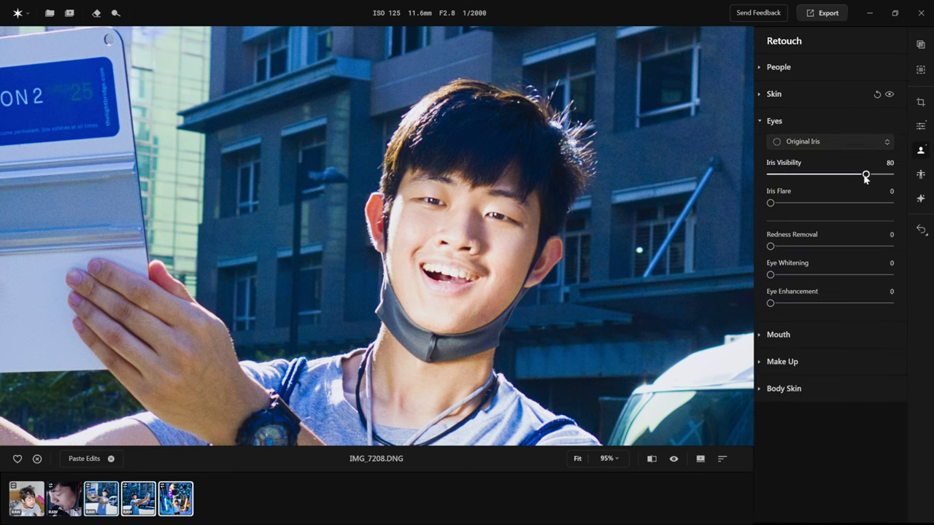
scroll(416, 208, up, 5)
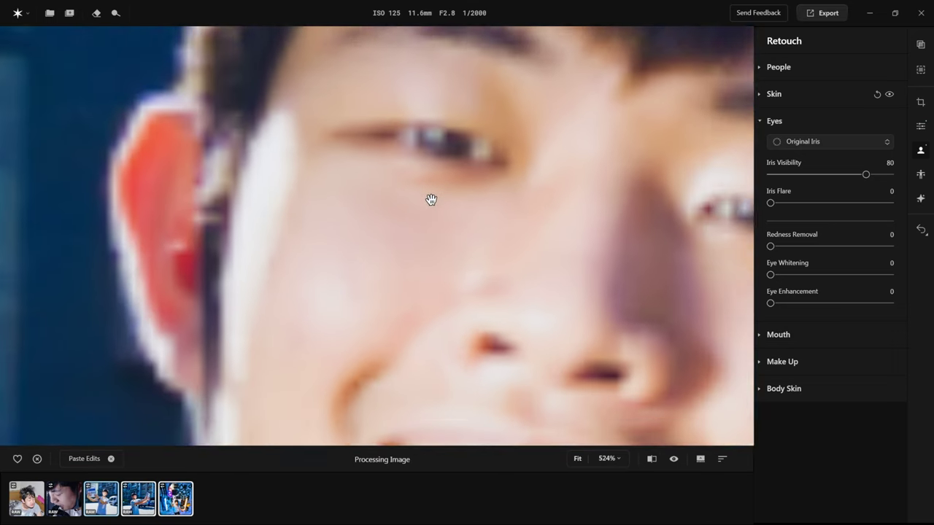
scroll(431, 200, down, 2)
drag(457, 196, 313, 240)
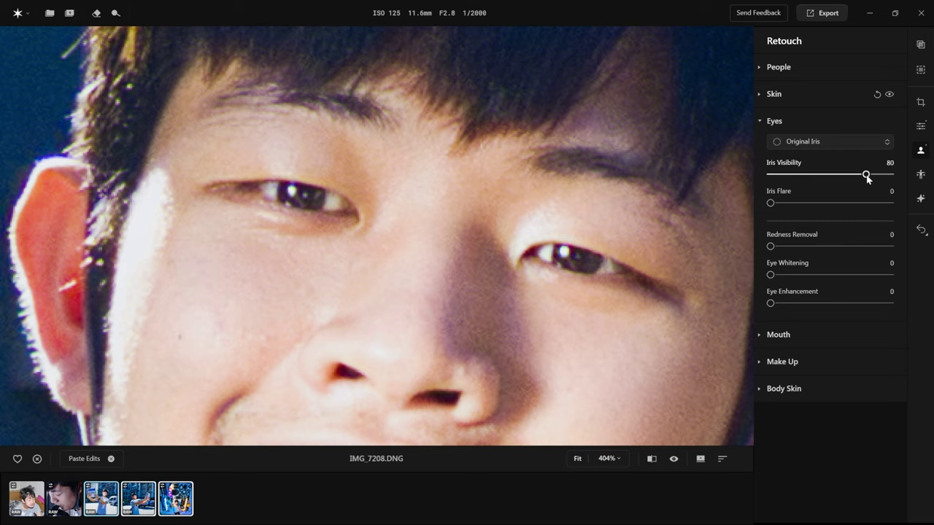
drag(866, 177, 896, 179)
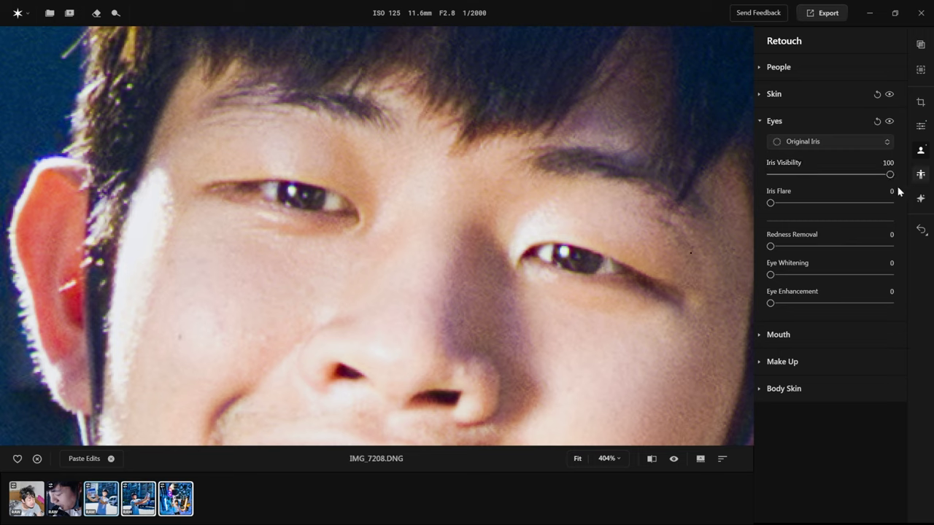
drag(771, 202, 891, 202)
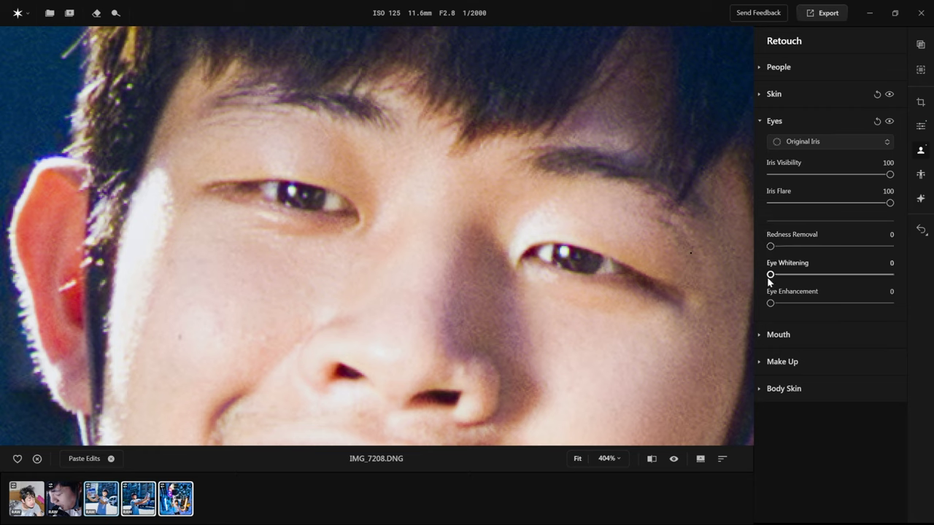
drag(769, 274, 925, 290)
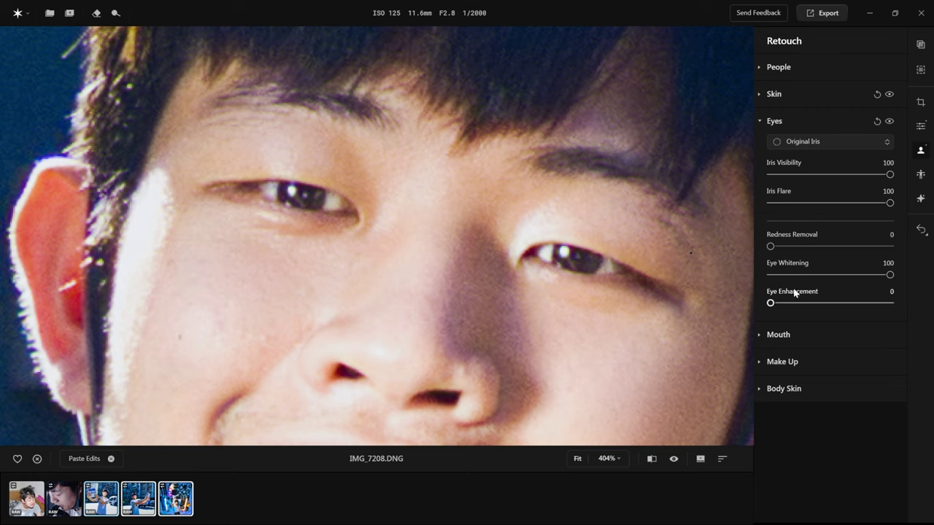
drag(770, 303, 905, 306)
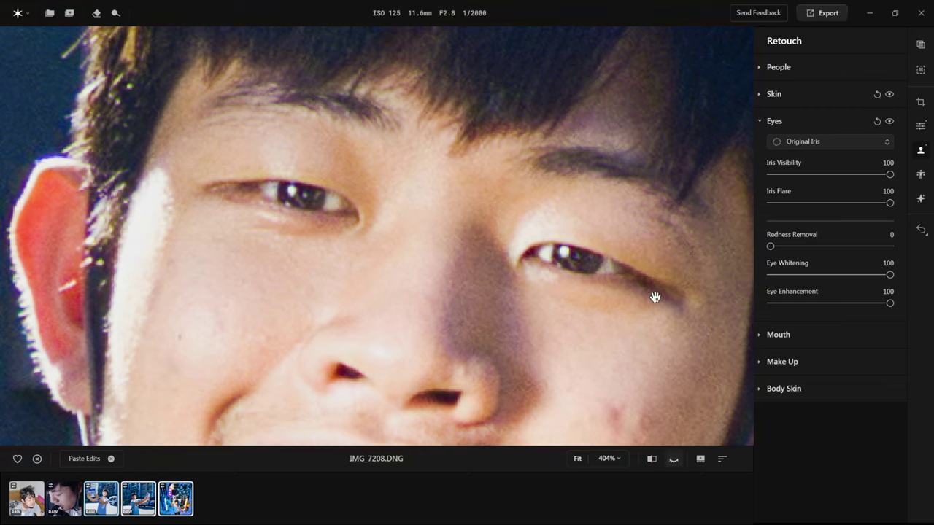
Compare the enlarged eyes with the eye retouching switched off and on, leaving it enabled.
click(890, 122)
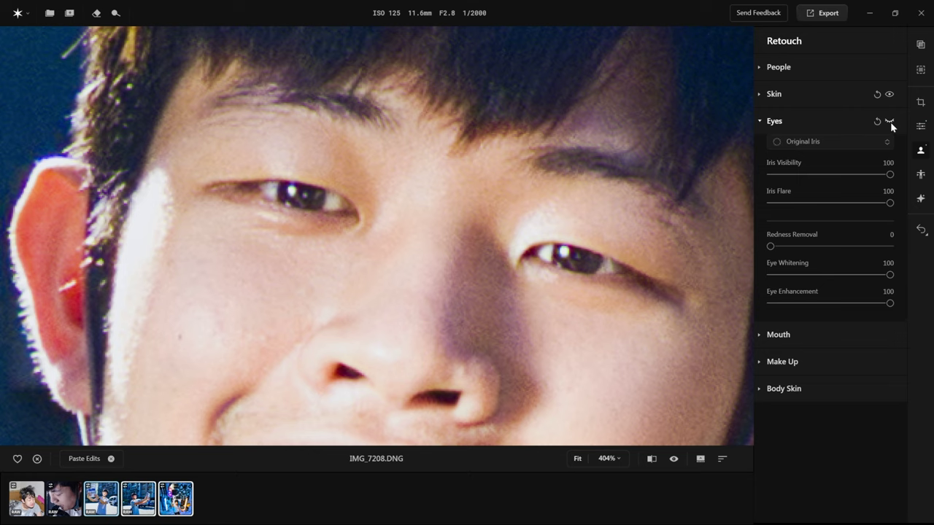
click(890, 122)
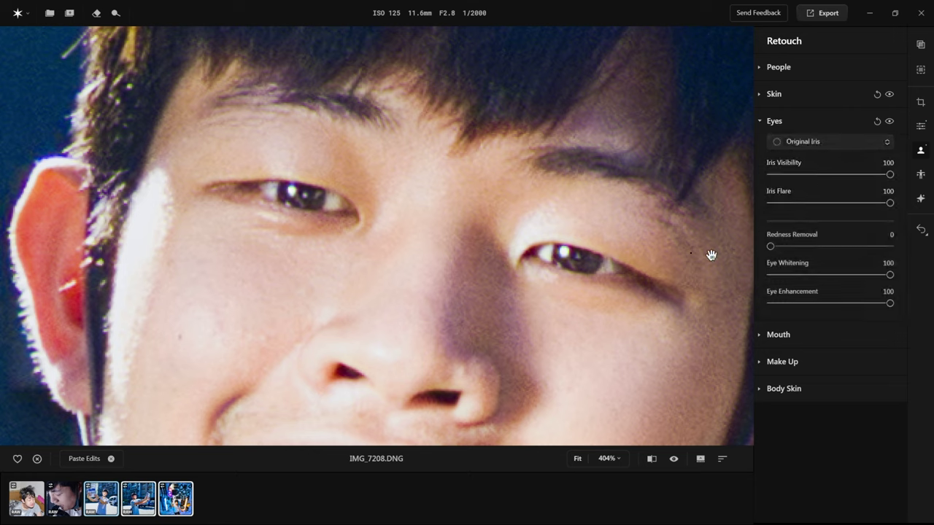
click(889, 122)
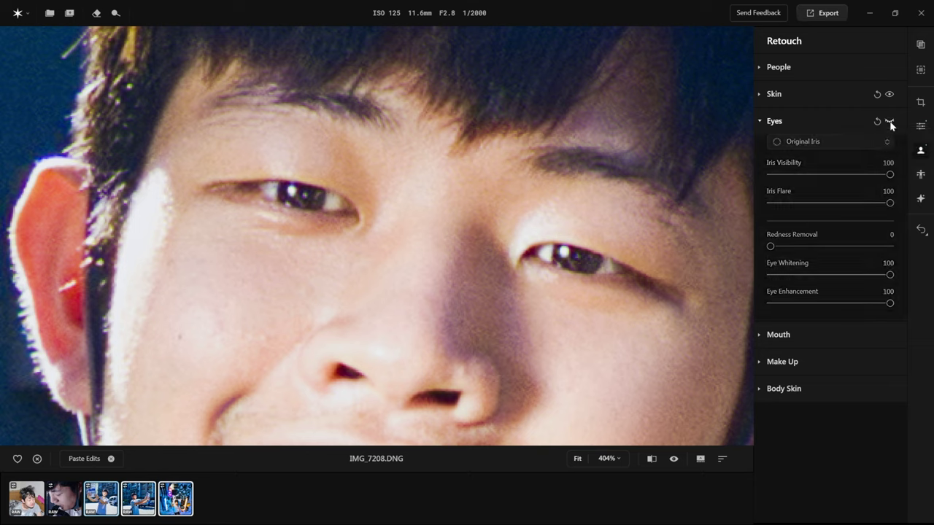
click(890, 122)
click(889, 122)
click(889, 123)
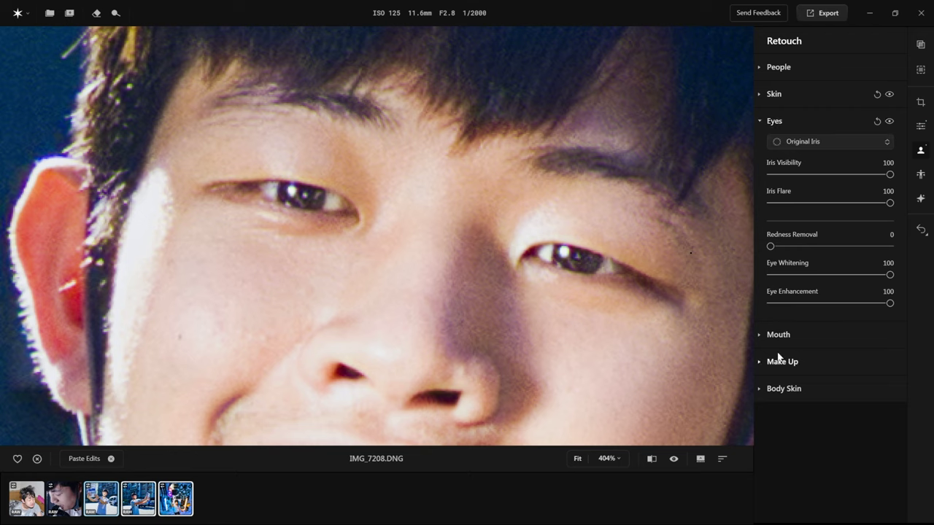
Set the mouth's Teeth Whitening to 100 and Teeth Brightening to 40.
click(773, 122)
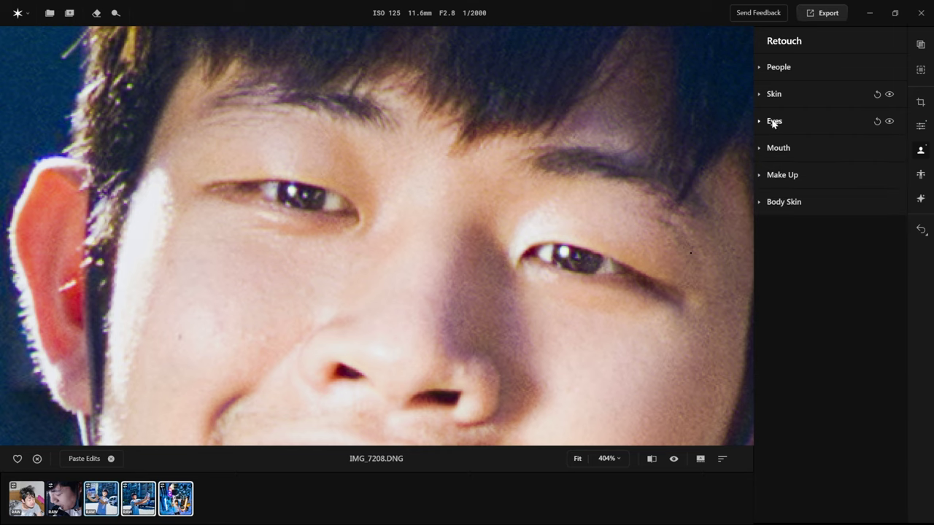
click(777, 148)
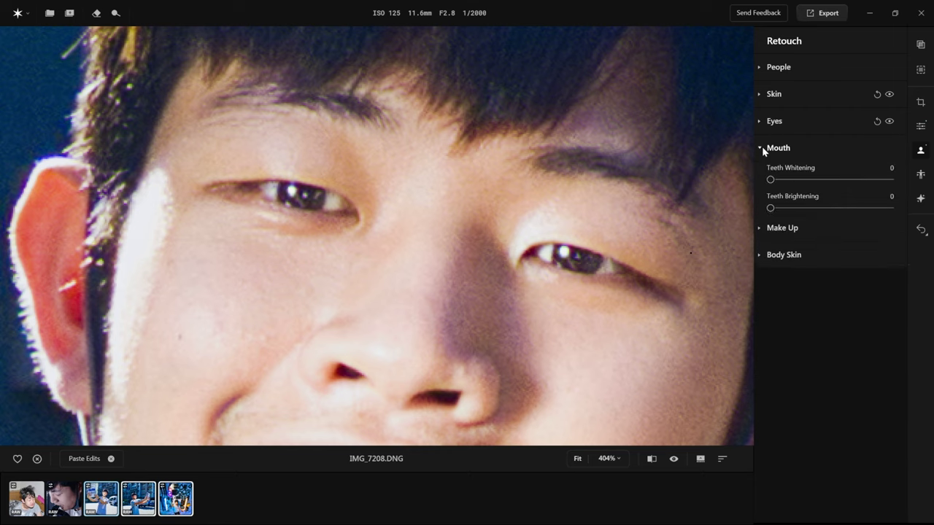
drag(616, 341, 634, 112)
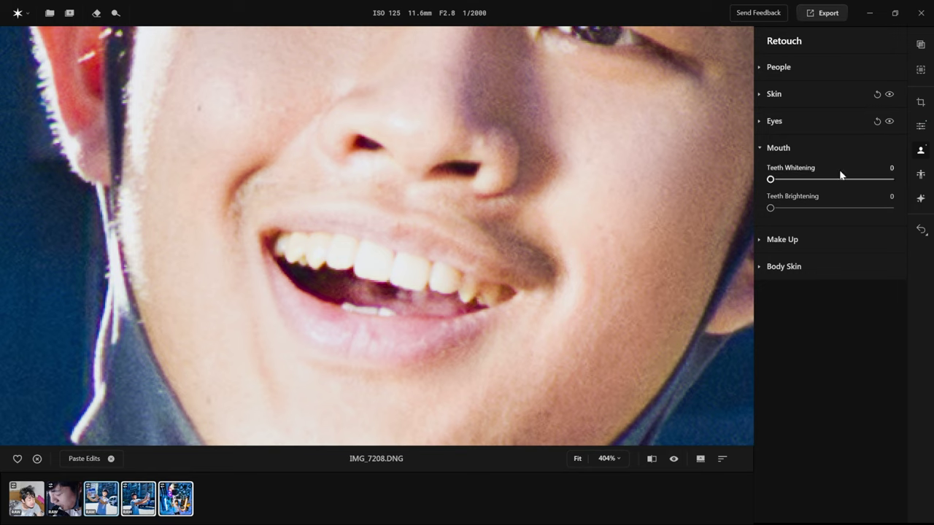
drag(771, 181, 911, 182)
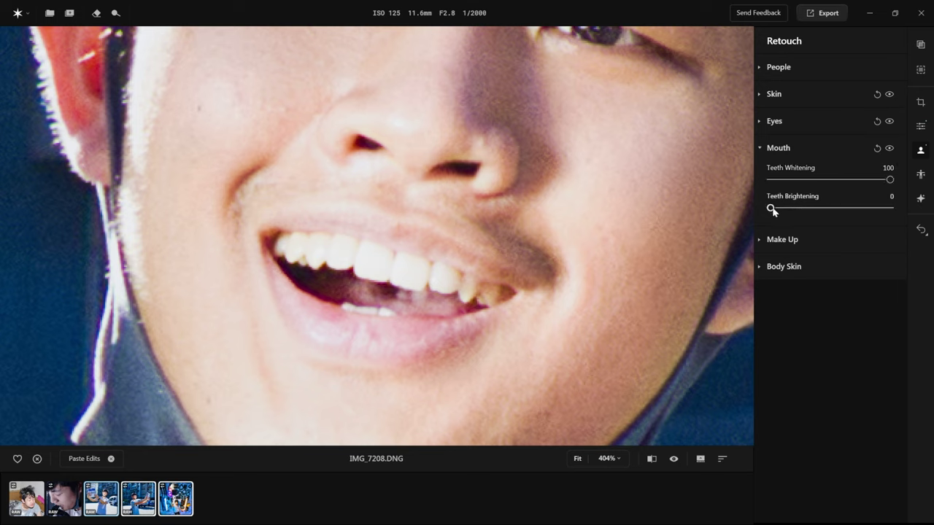
drag(771, 209, 819, 208)
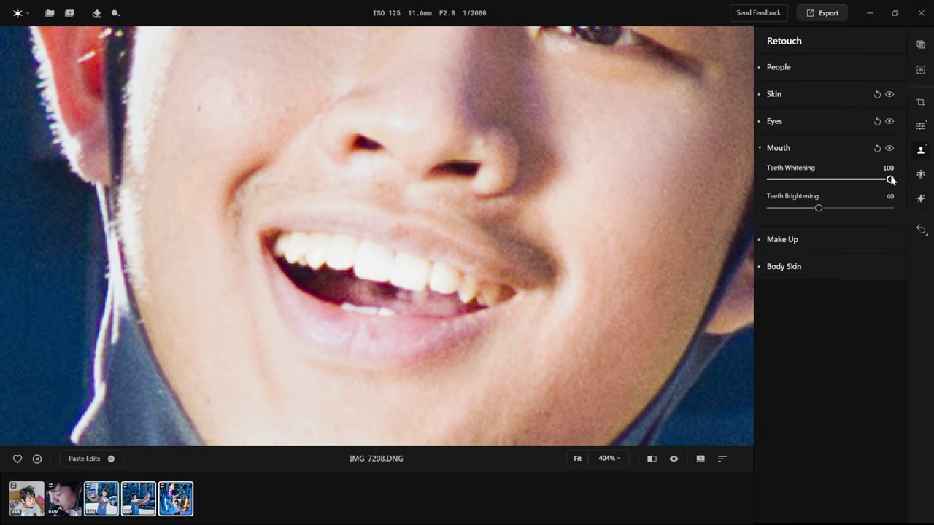
Compare the teeth with the mouth retouching switched off and on, leaving it enabled.
click(889, 148)
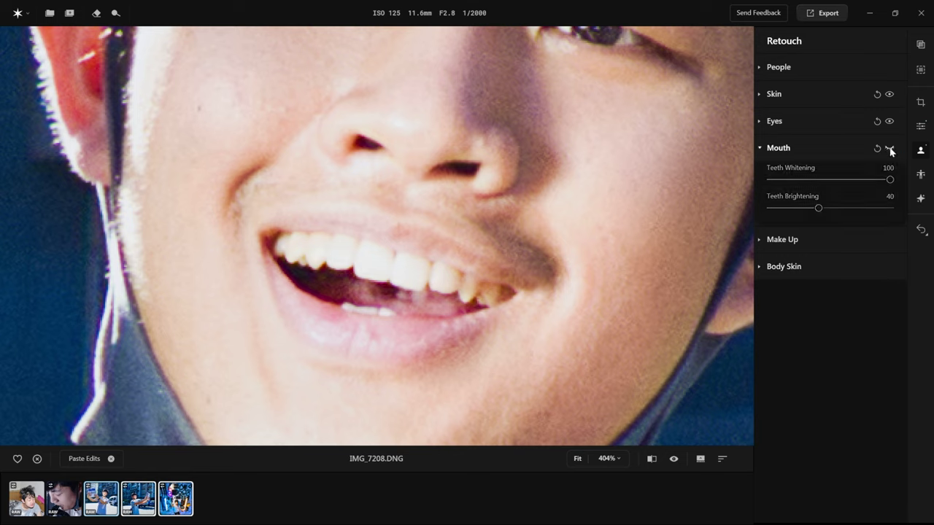
click(889, 149)
click(890, 148)
click(889, 149)
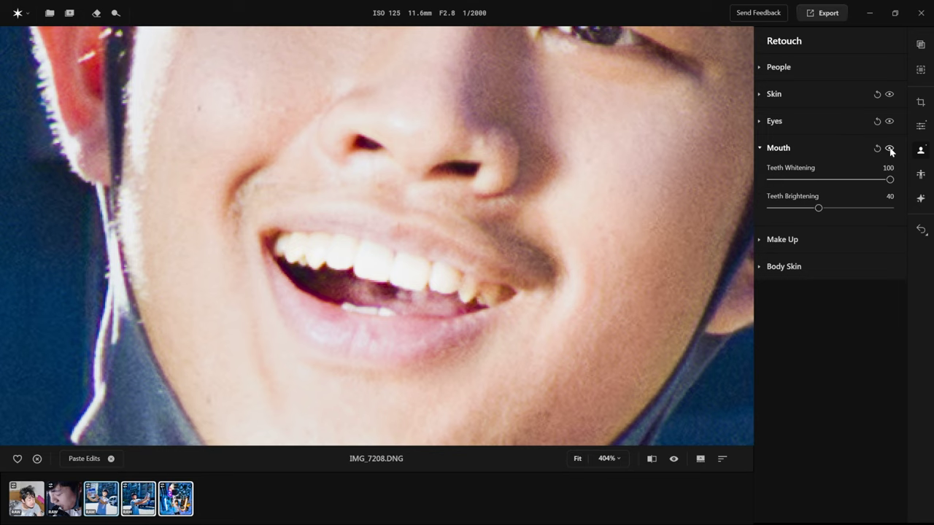
Apply make-up blush to the cheeks and nose with an Amount of 100.
click(760, 149)
click(758, 178)
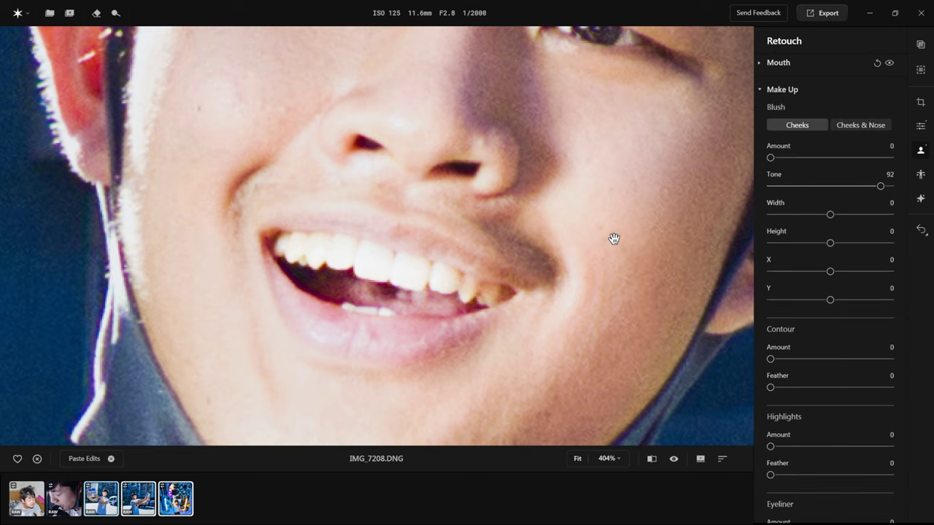
scroll(614, 238, down, 3)
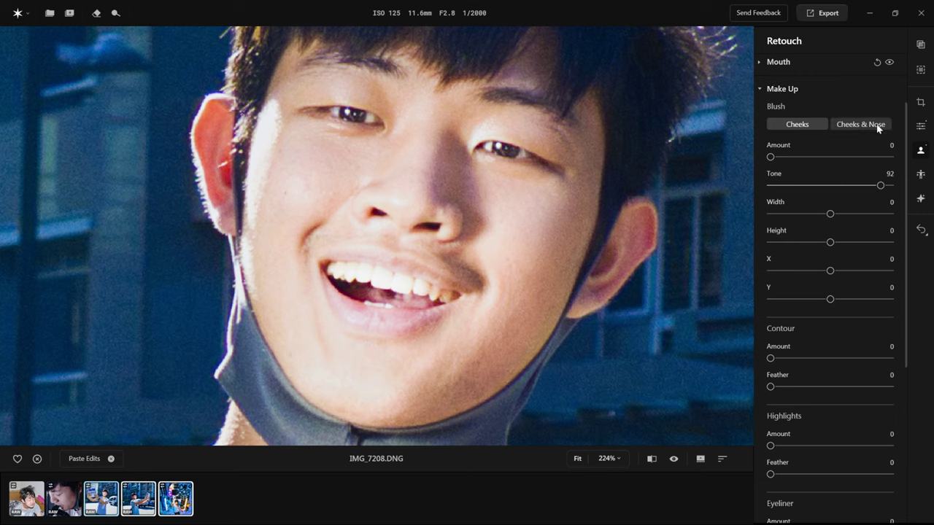
click(849, 129)
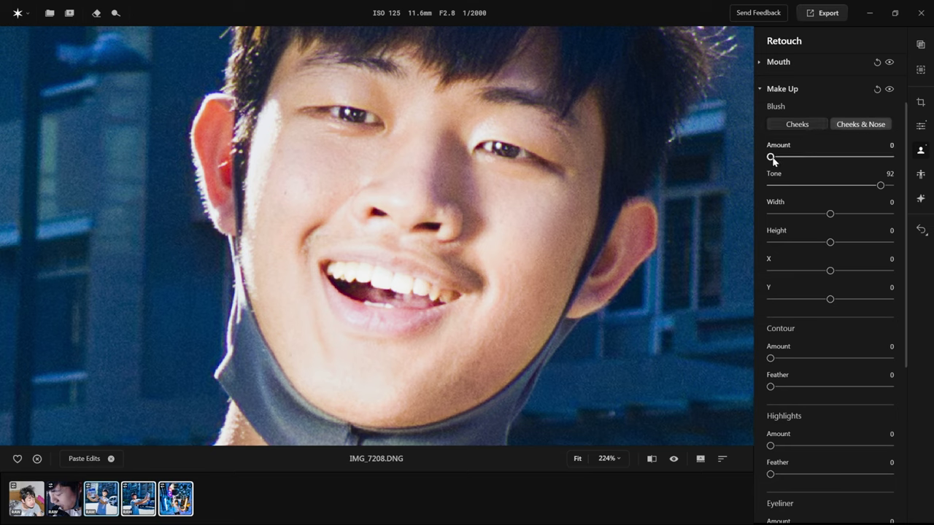
drag(771, 157, 891, 157)
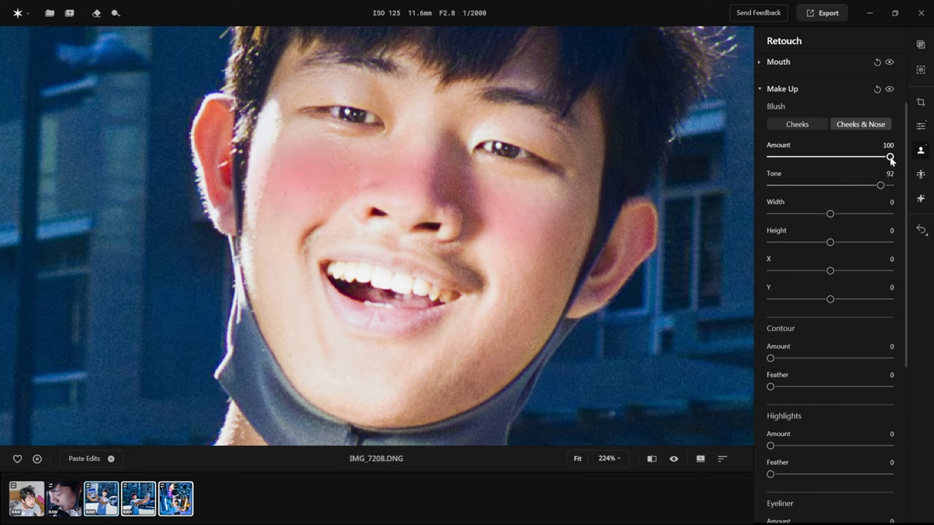
drag(889, 158, 807, 157)
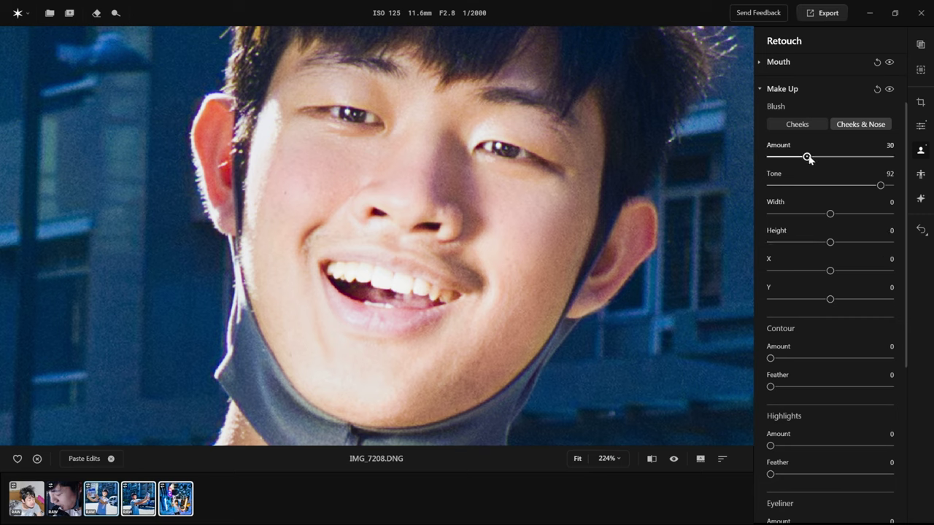
drag(808, 159, 891, 156)
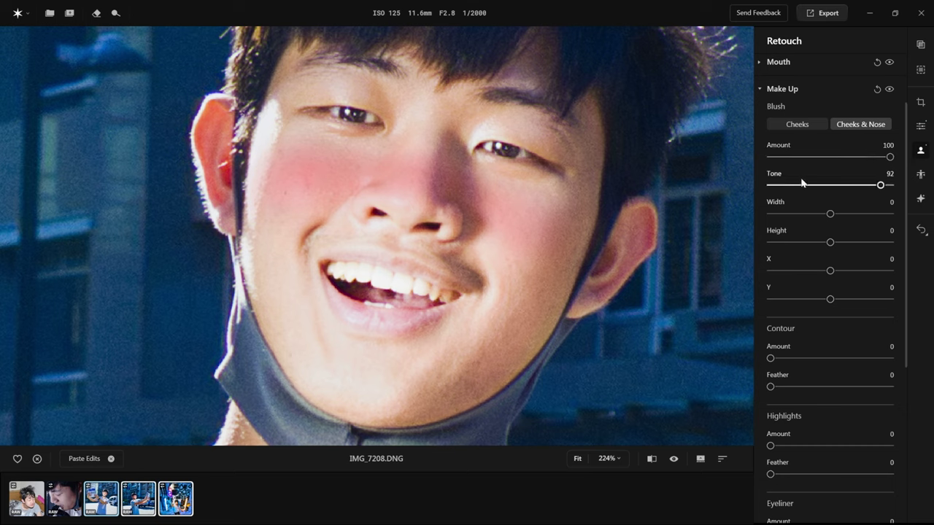
Adjust the blush to Tone 89, Width -21, Height -17, X -25 and Y 10.
drag(882, 186, 818, 250)
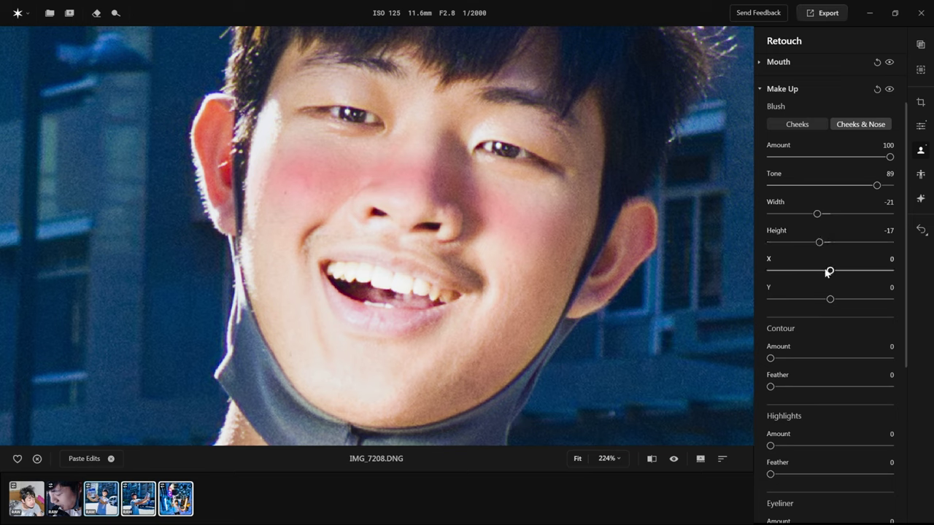
drag(830, 272, 858, 310)
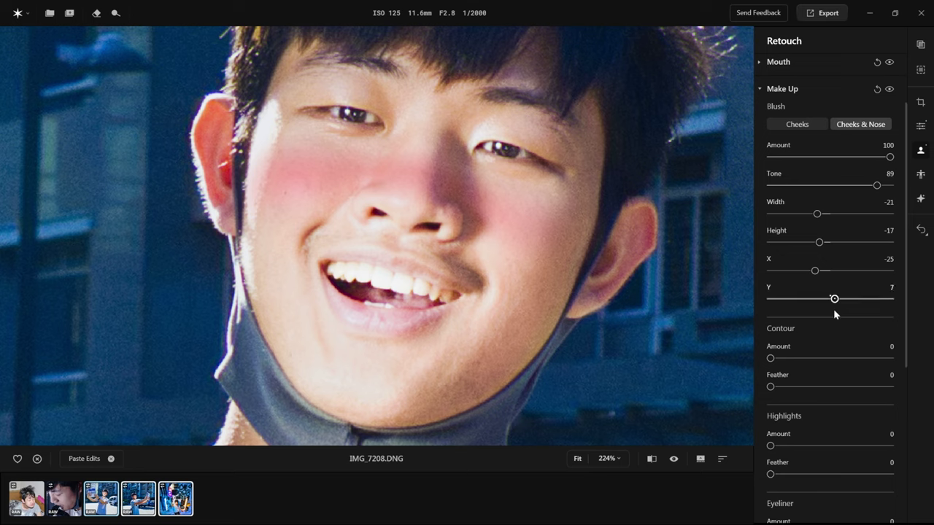
drag(835, 313, 837, 315)
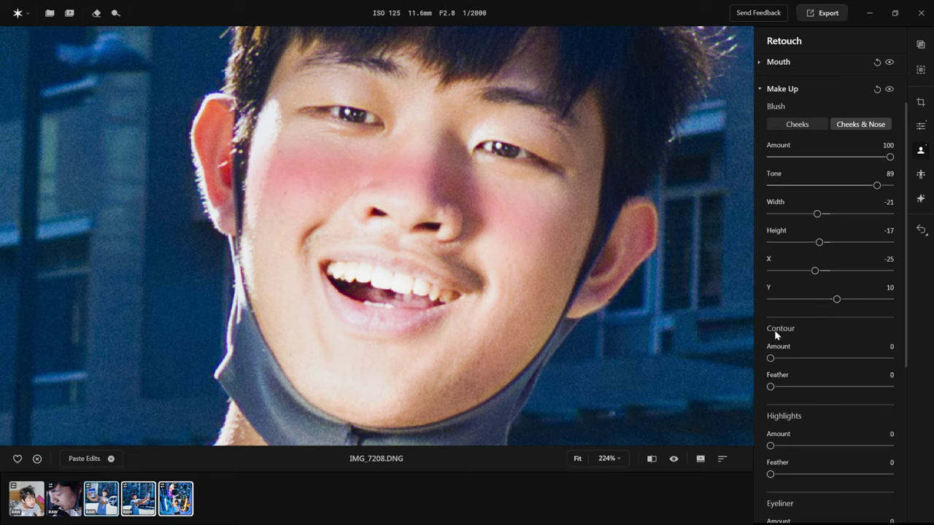
Set the make-up Contour Amount to 100.
scroll(806, 363, down, 2)
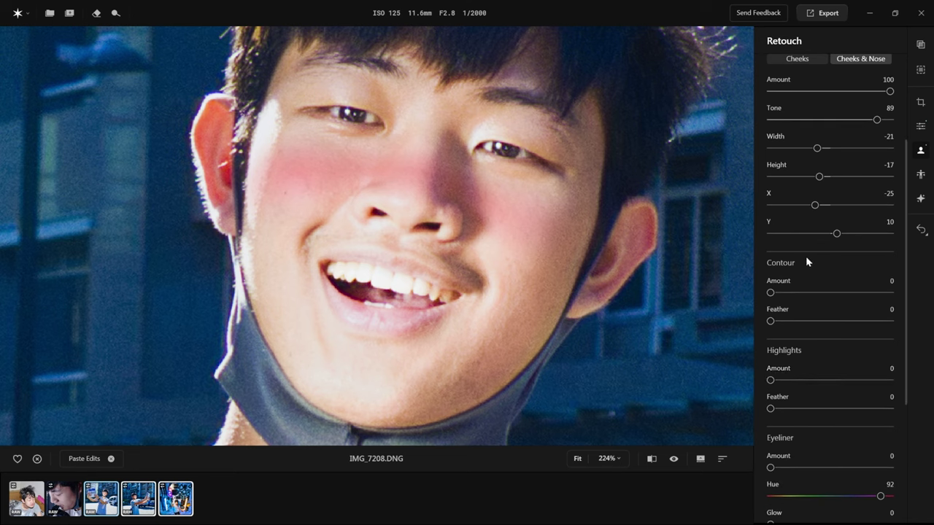
click(776, 292)
mouse_move(777, 292)
mouse_down()
mouse_move(855, 293)
mouse_move(769, 293)
mouse_up()
click(770, 292)
drag(771, 293, 836, 293)
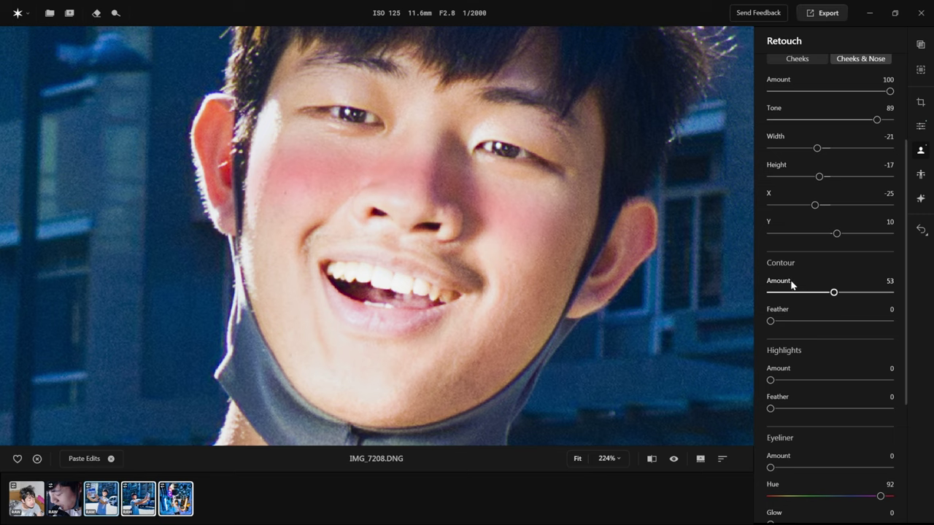
drag(834, 294, 894, 293)
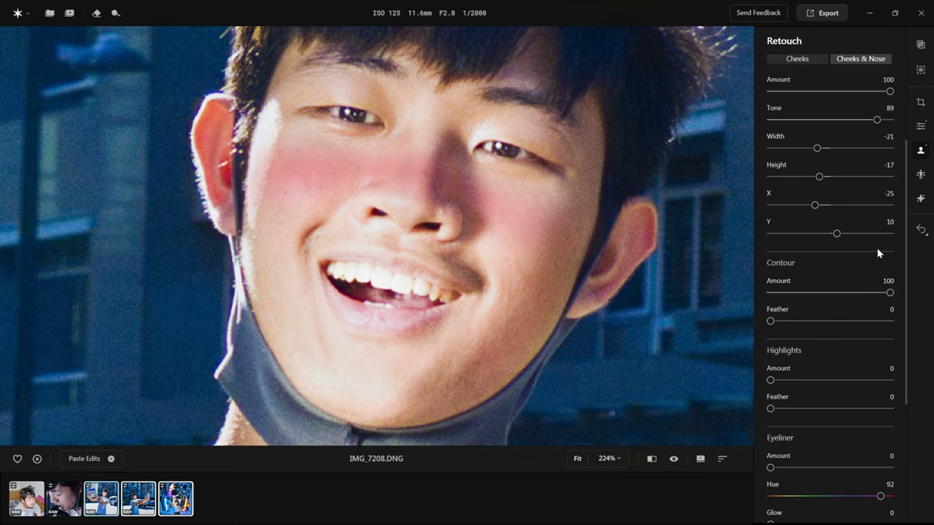
Compare the face with the make-up effects switched off and on, leaving them enabled.
scroll(878, 252, up, 3)
click(889, 154)
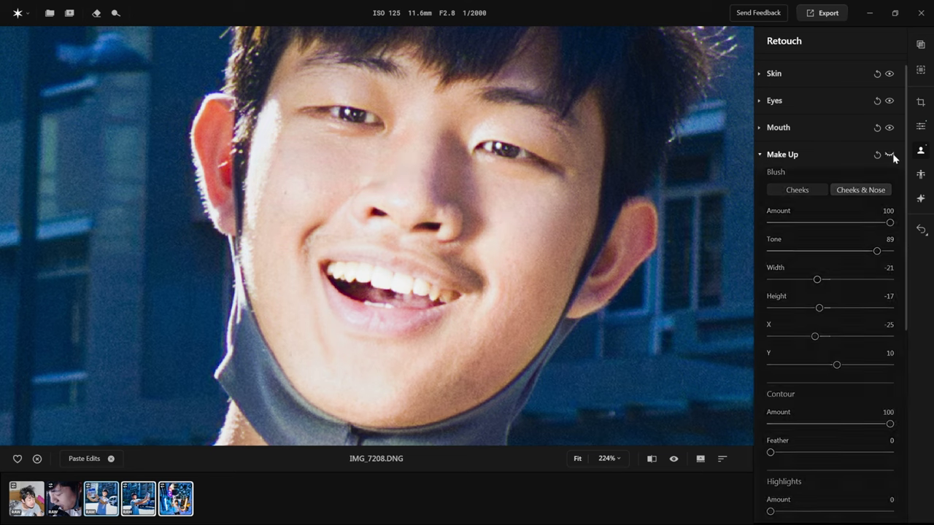
click(889, 155)
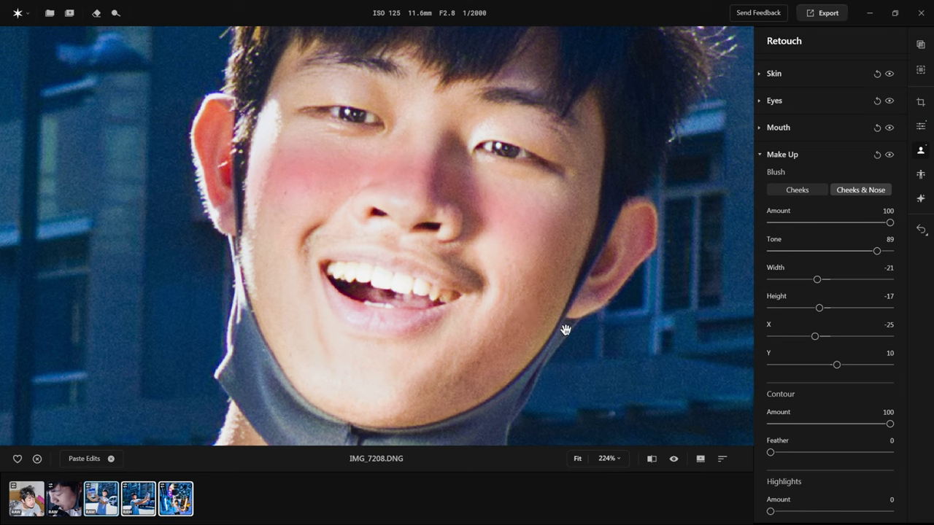
Set the make-up Highlights Amount to 72.
scroll(821, 377, down, 2)
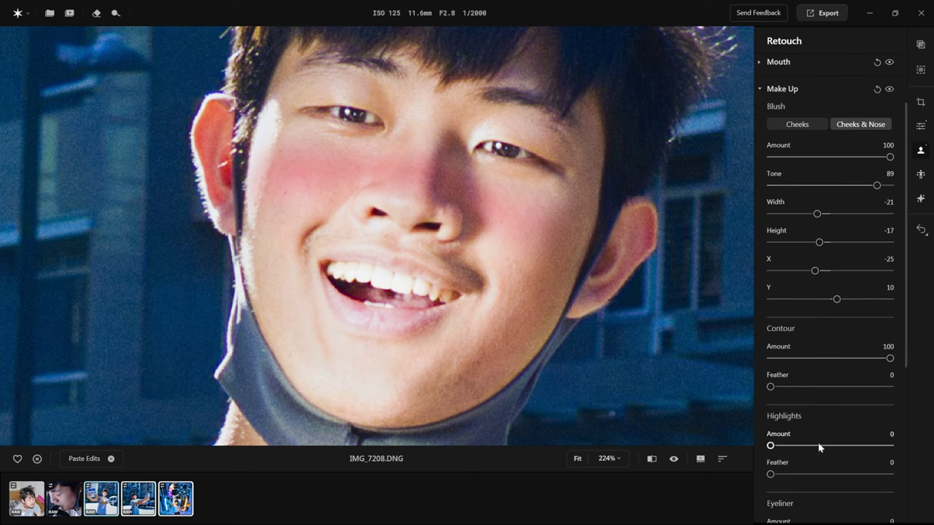
scroll(807, 431, down, 2)
scroll(871, 442, down, 4)
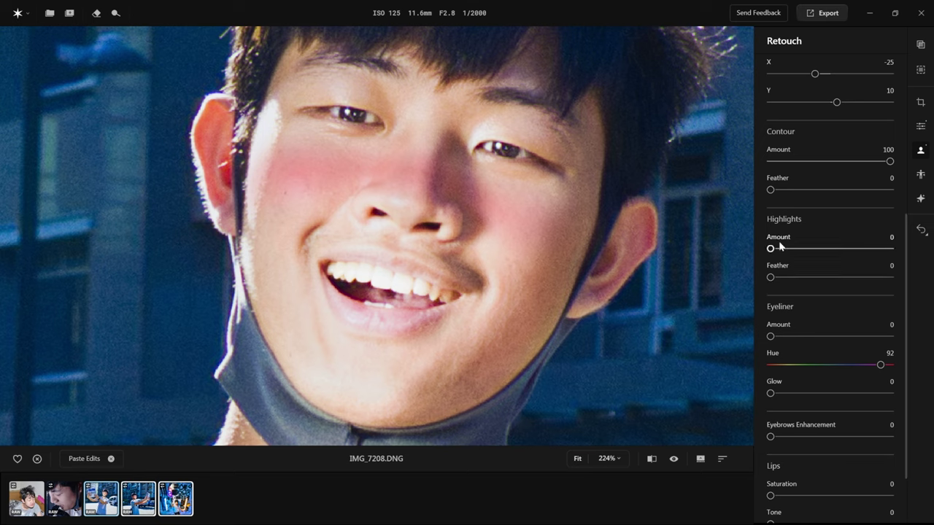
mouse_move(770, 192)
mouse_down()
mouse_move(827, 193)
mouse_move(770, 191)
mouse_up()
mouse_move(770, 249)
mouse_down()
mouse_move(891, 249)
mouse_move(771, 249)
mouse_up()
drag(770, 249, 837, 251)
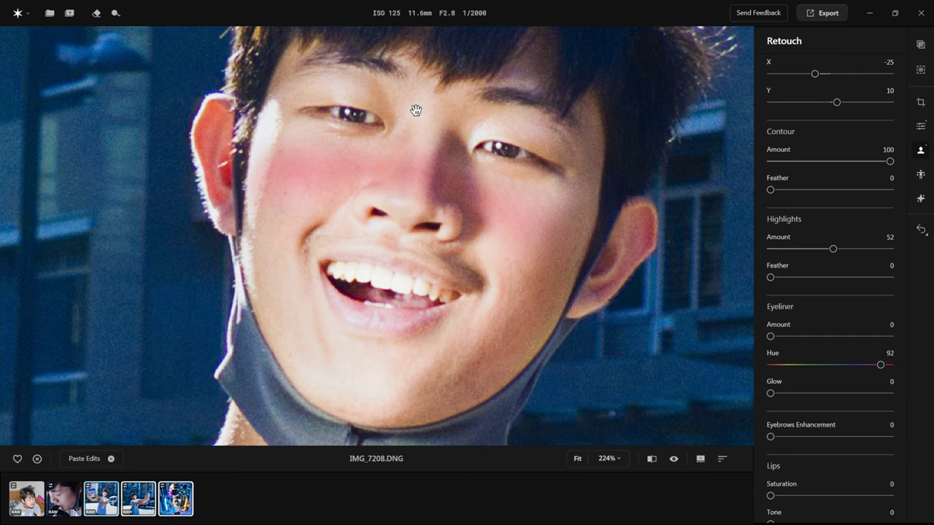
drag(839, 251, 857, 257)
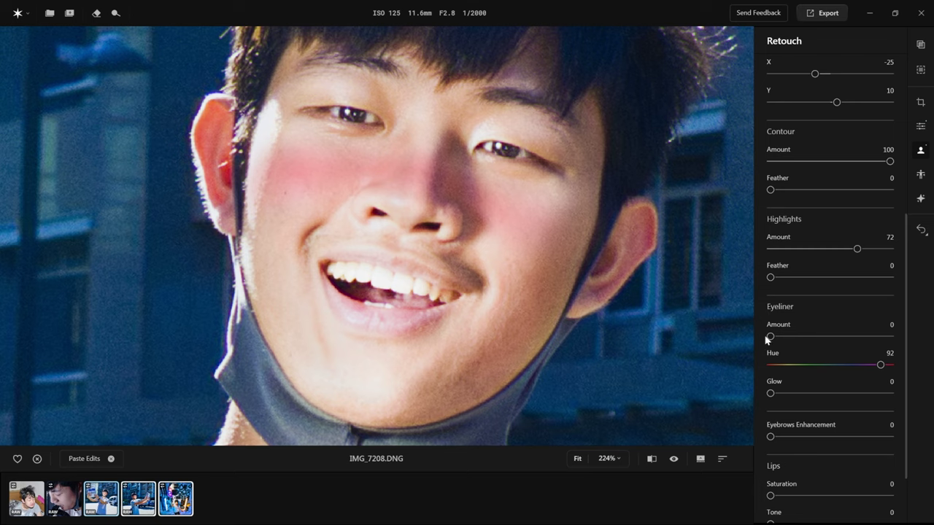
Set the make-up Eyeliner Amount, Hue and Glow to 100 each.
drag(771, 336, 891, 337)
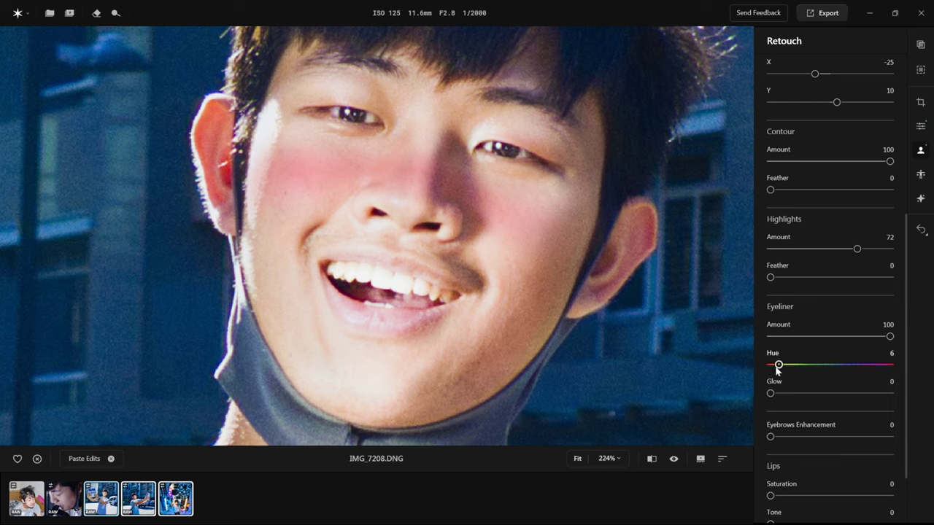
drag(777, 369, 712, 377)
drag(771, 364, 911, 363)
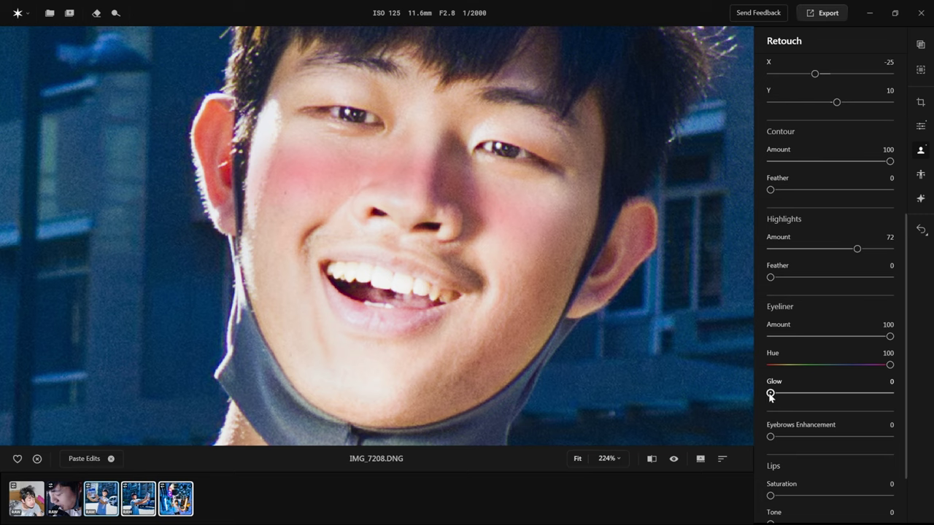
drag(770, 394, 905, 398)
Set Eyebrows Enhancement to 100.
scroll(812, 435, down, 2)
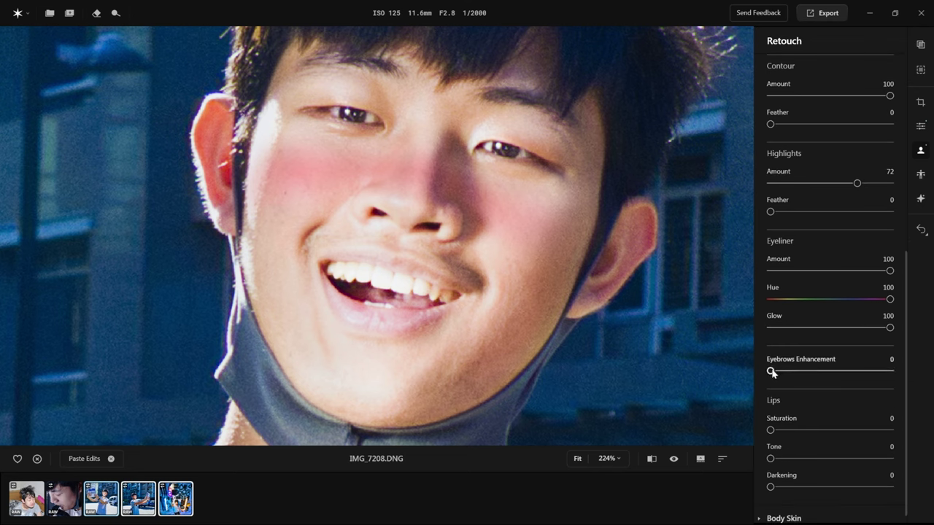
drag(785, 373, 907, 375)
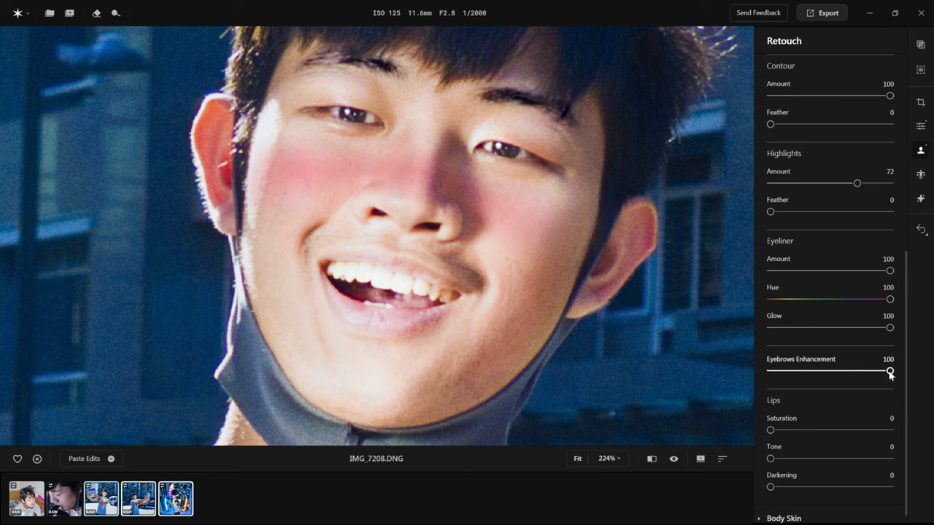
drag(890, 374, 917, 378)
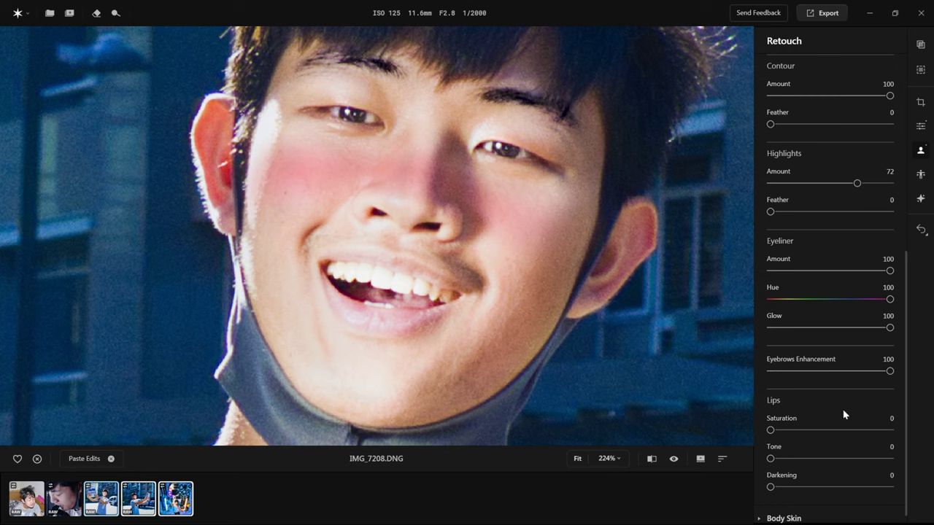
Adjust the make-up for the lips to Saturation 53, Tone 51 and Darkening 79.
scroll(792, 408, down, 1)
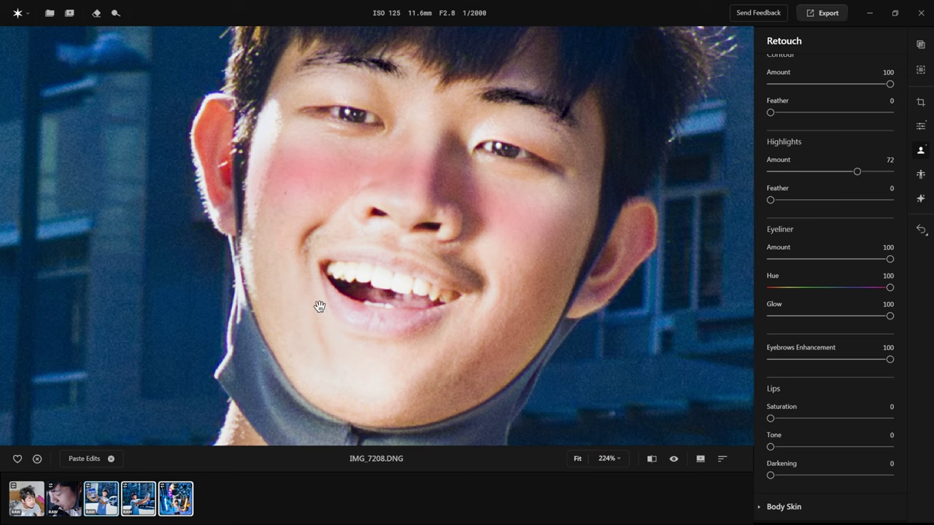
drag(770, 420, 834, 419)
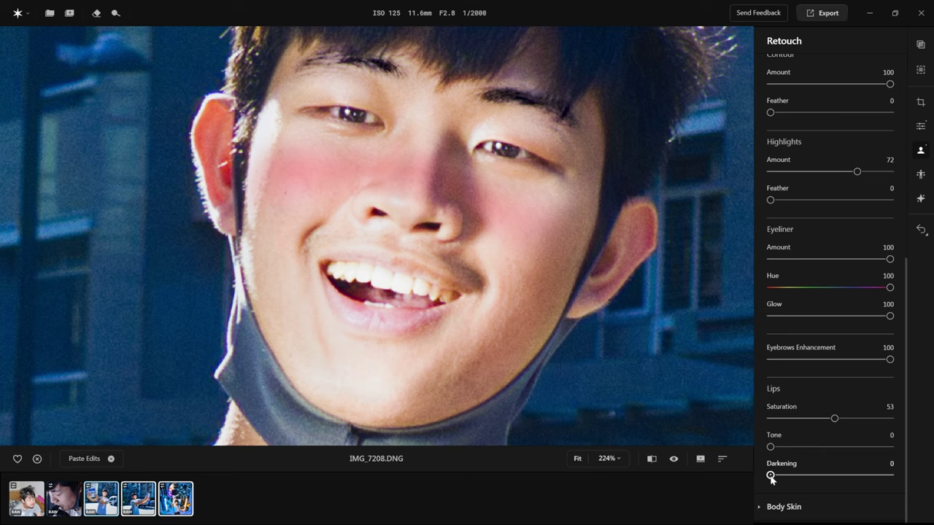
drag(780, 477, 848, 478)
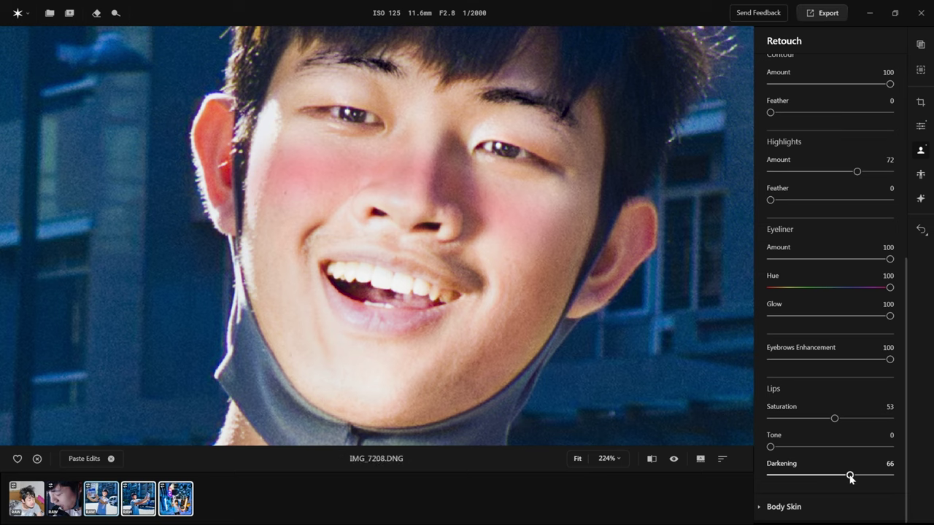
mouse_move(850, 477)
mouse_down()
mouse_move(918, 478)
mouse_move(865, 477)
mouse_up()
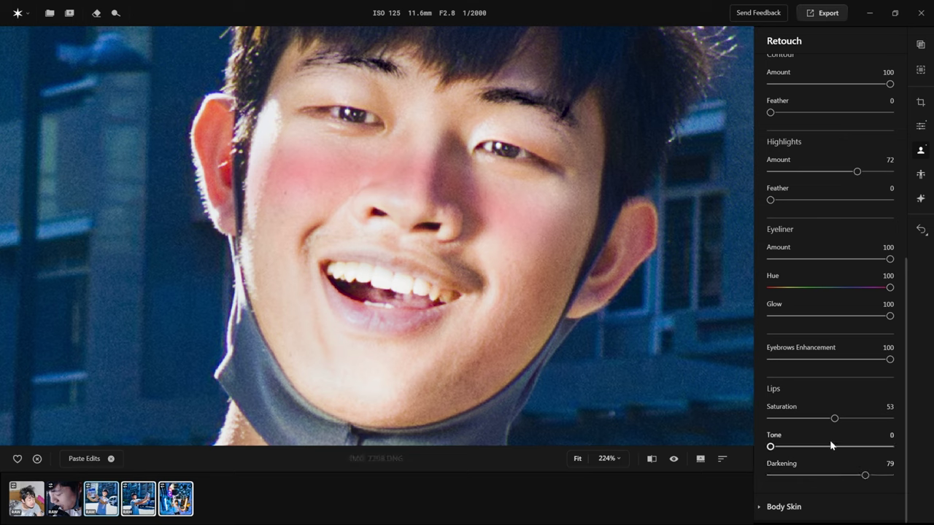
drag(772, 449, 907, 445)
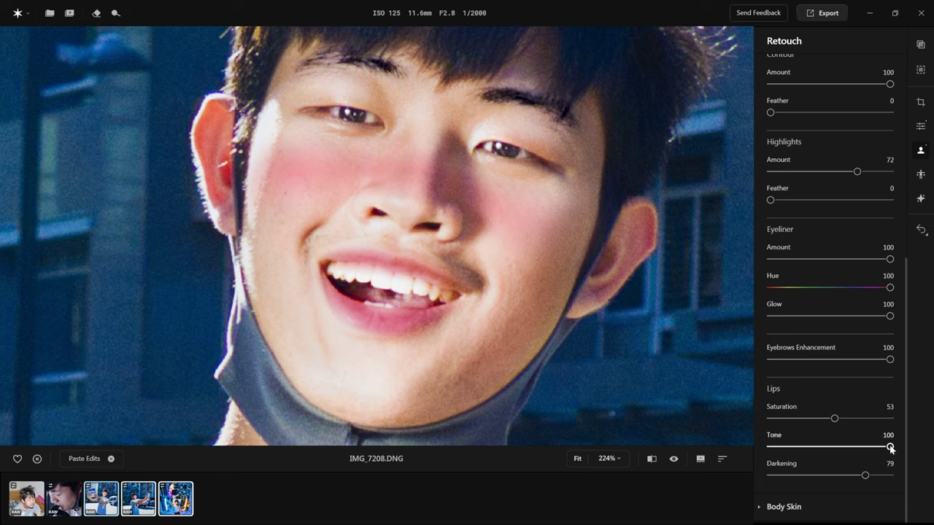
drag(890, 449, 831, 446)
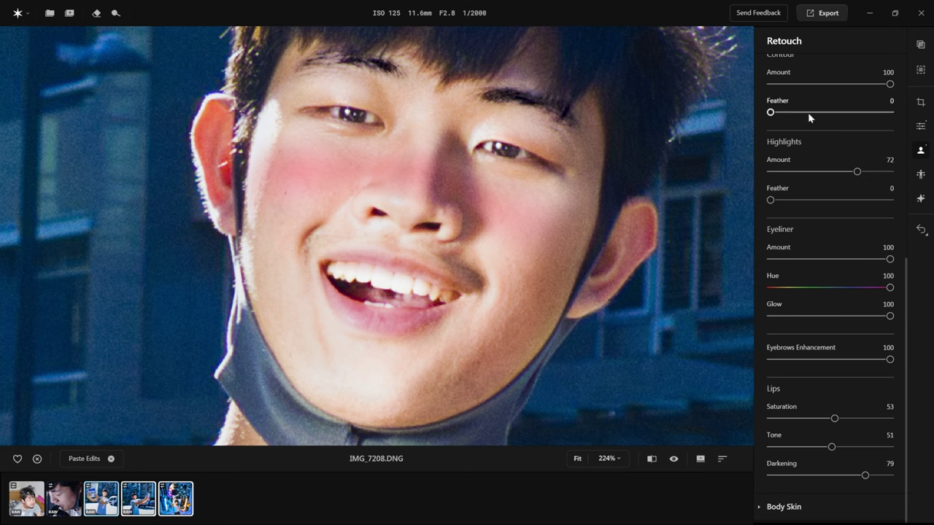
Compare the portrait with all make-up effects switched off and on, leaving them enabled.
scroll(788, 197, up, 5)
scroll(866, 214, up, 2)
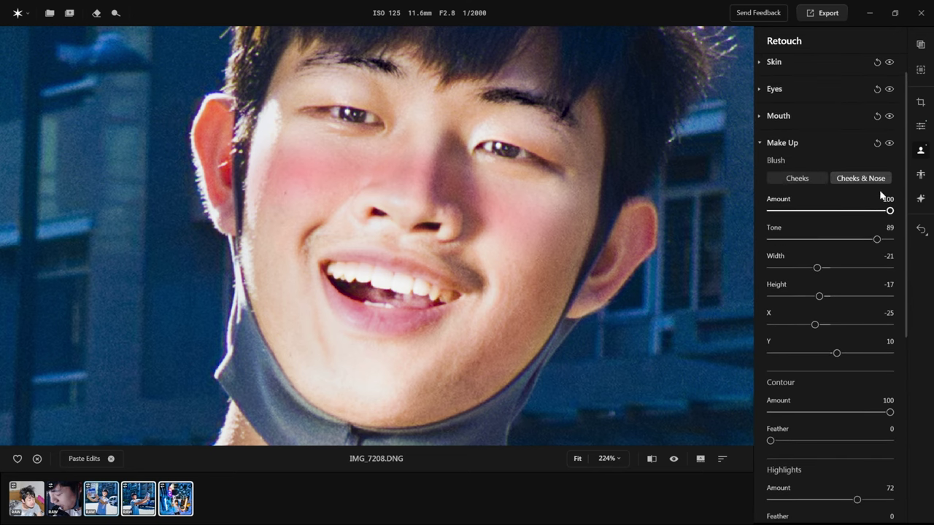
scroll(541, 240, down, 3)
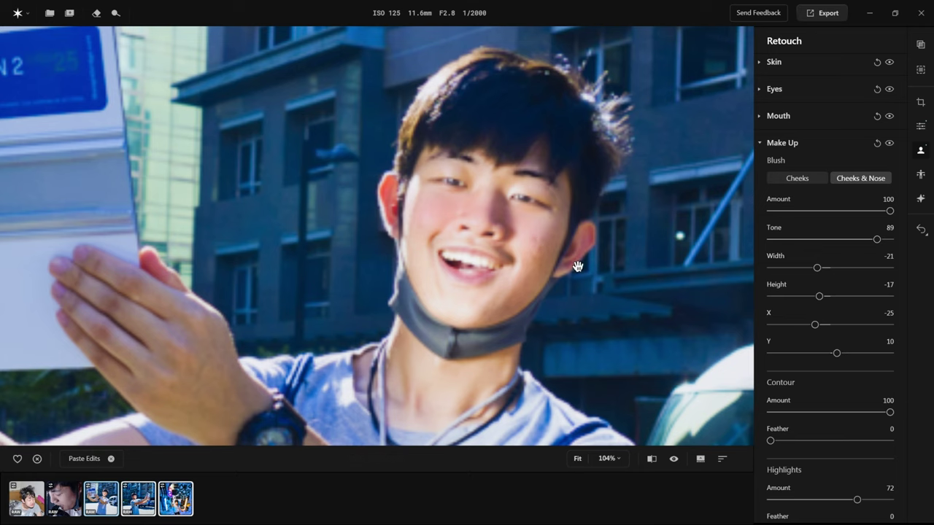
drag(577, 265, 542, 267)
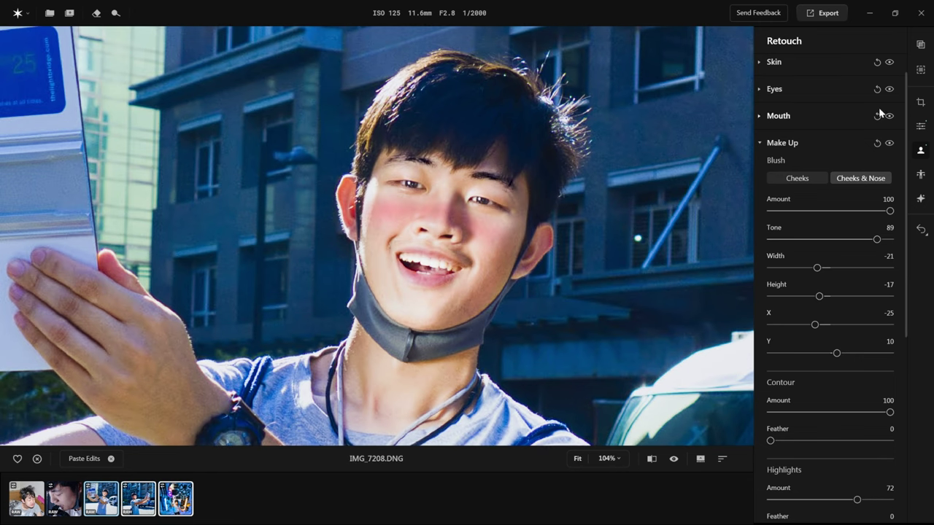
click(890, 143)
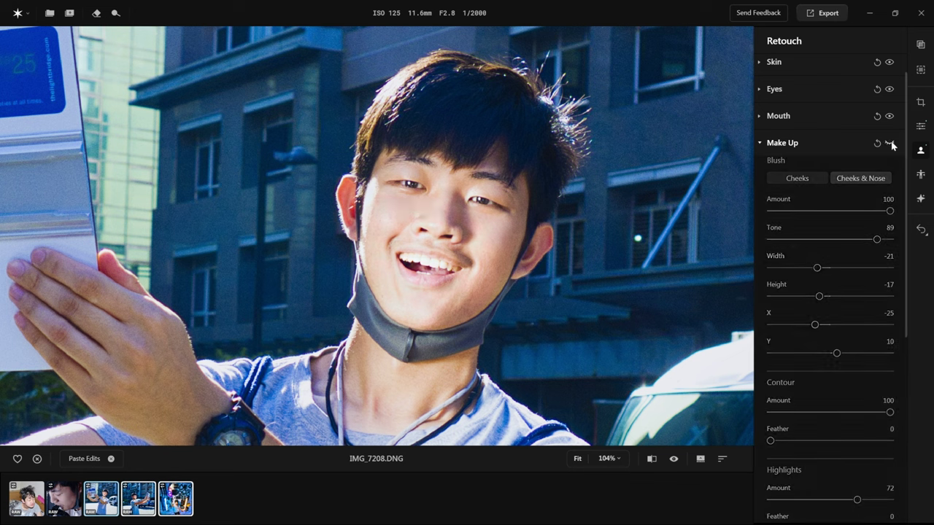
click(889, 144)
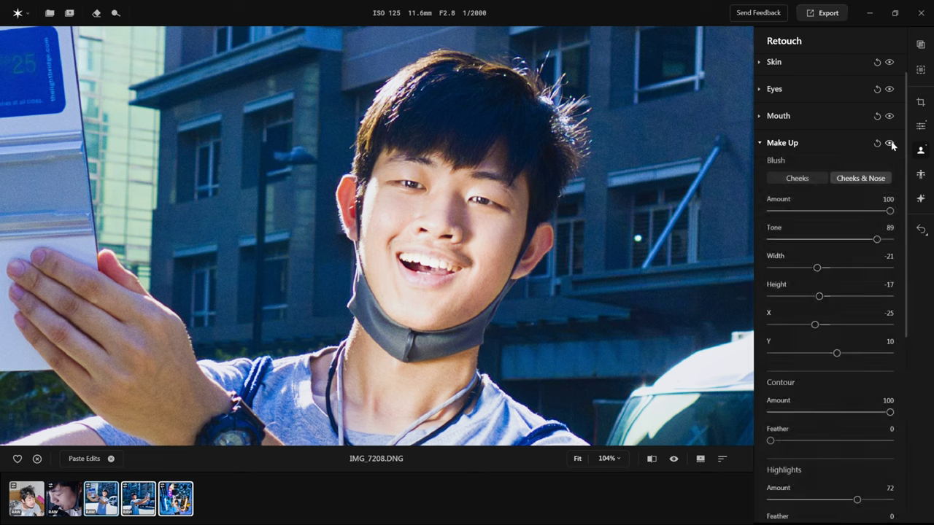
click(889, 144)
click(889, 144)
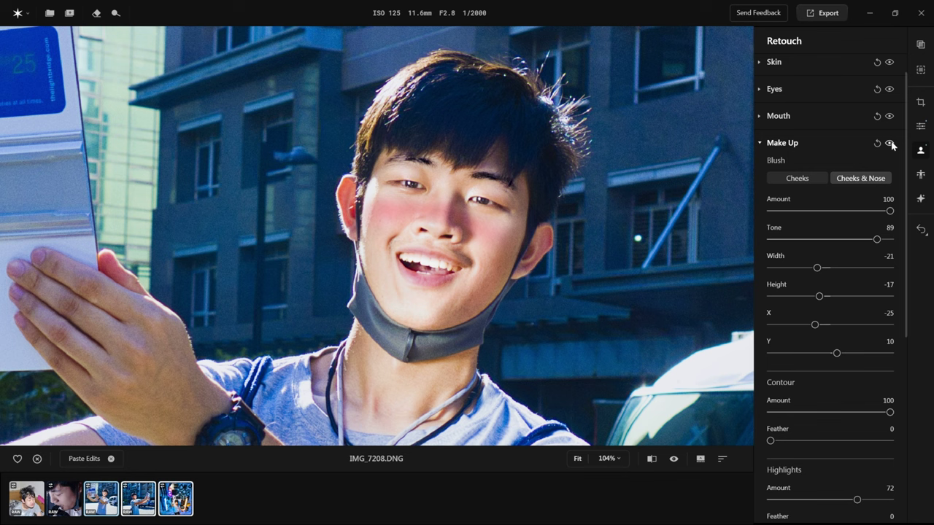
click(890, 144)
click(889, 144)
Set Body Skin Smoothing to 100 and Body Skin Color Correction to 39, keeping the arms in view.
click(763, 144)
click(760, 204)
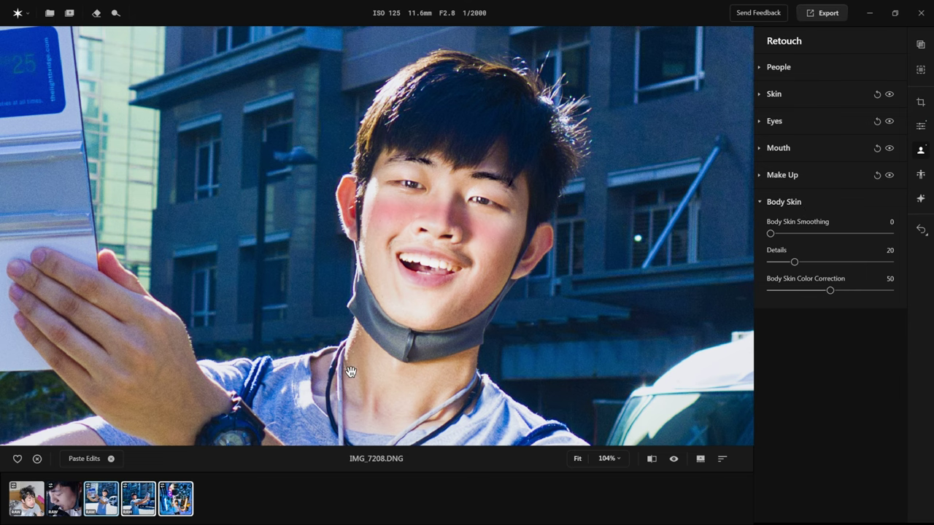
drag(495, 402, 515, 233)
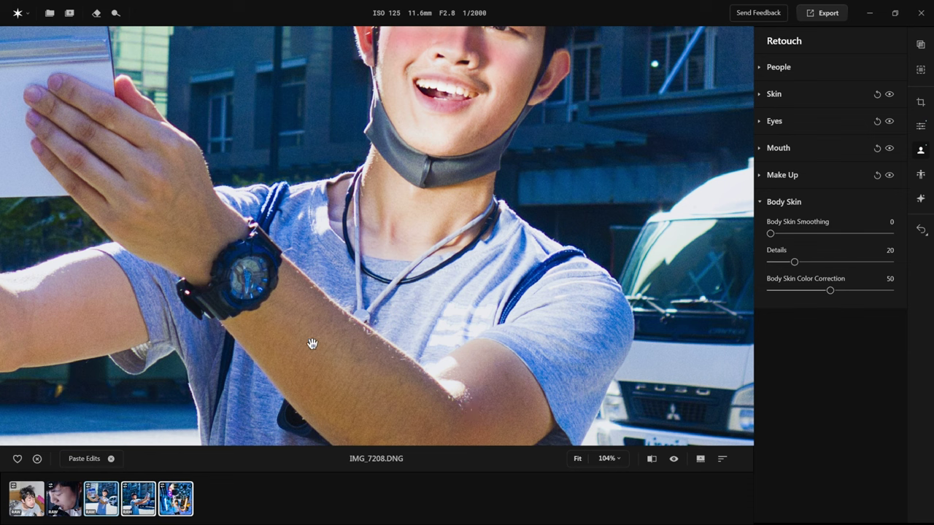
drag(771, 236, 911, 244)
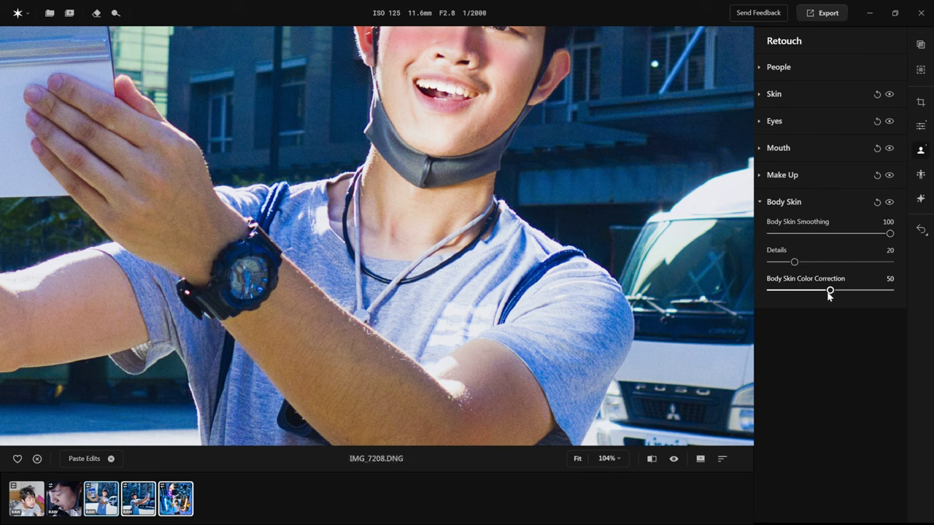
mouse_move(831, 293)
mouse_down()
mouse_move(788, 294)
mouse_move(817, 292)
mouse_up()
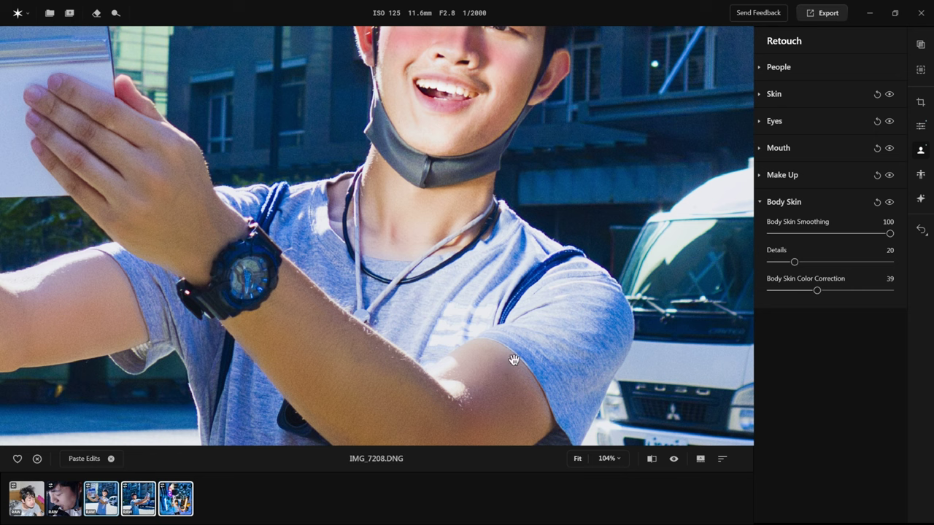
Compare the arms with the body skin retouch switched off and on.
click(889, 203)
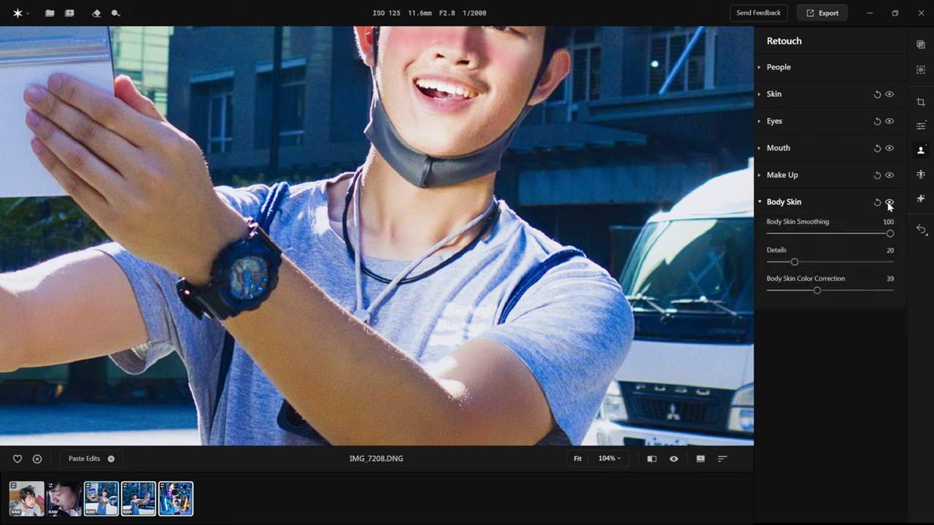
click(888, 203)
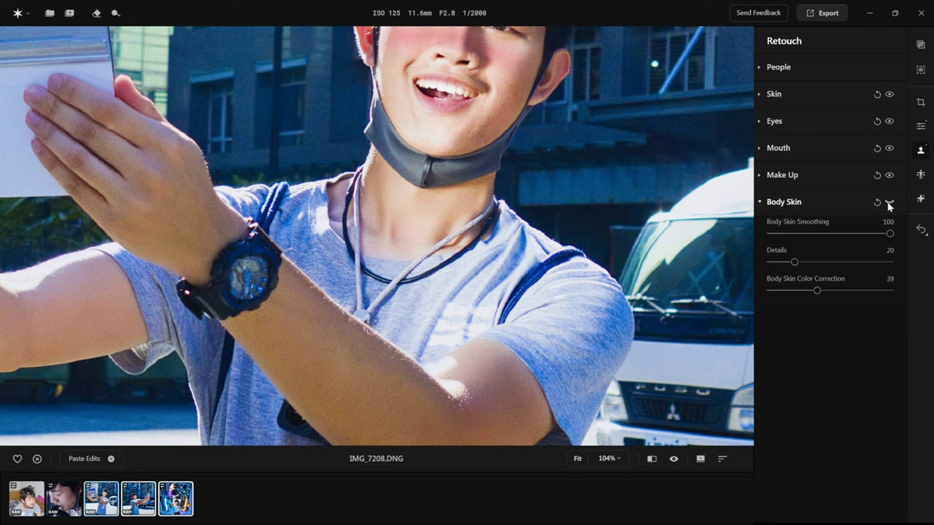
click(888, 203)
Set Body Skin Color Correction to 100 and compare the body skin retouch off and on, leaving it enabled.
drag(817, 290, 909, 306)
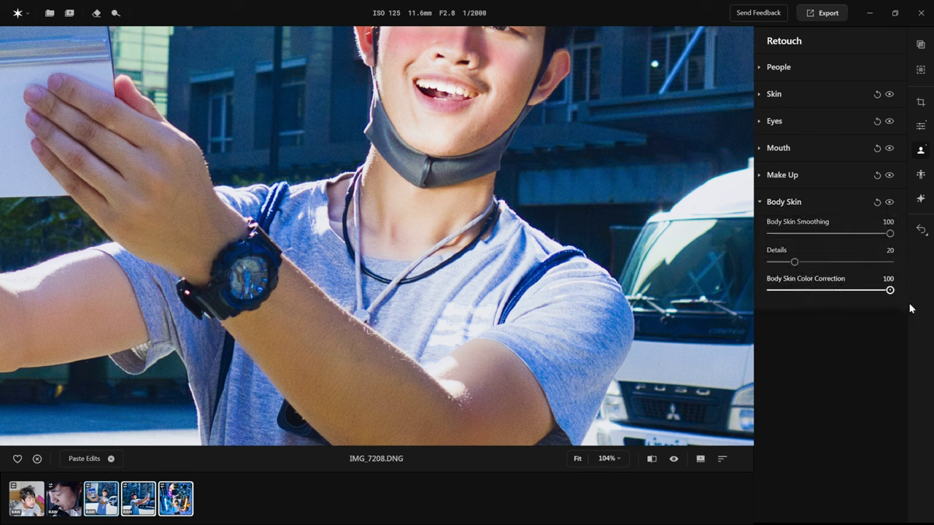
click(889, 204)
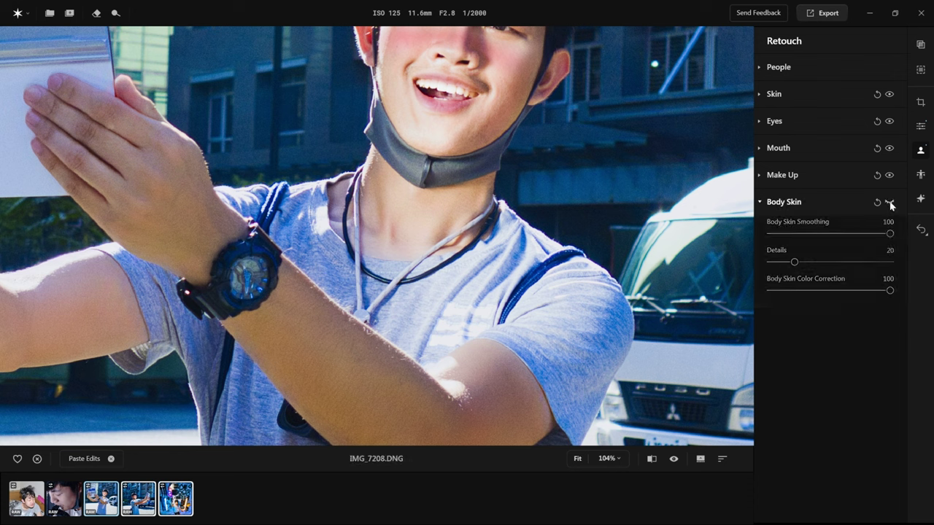
click(888, 203)
click(889, 204)
click(889, 203)
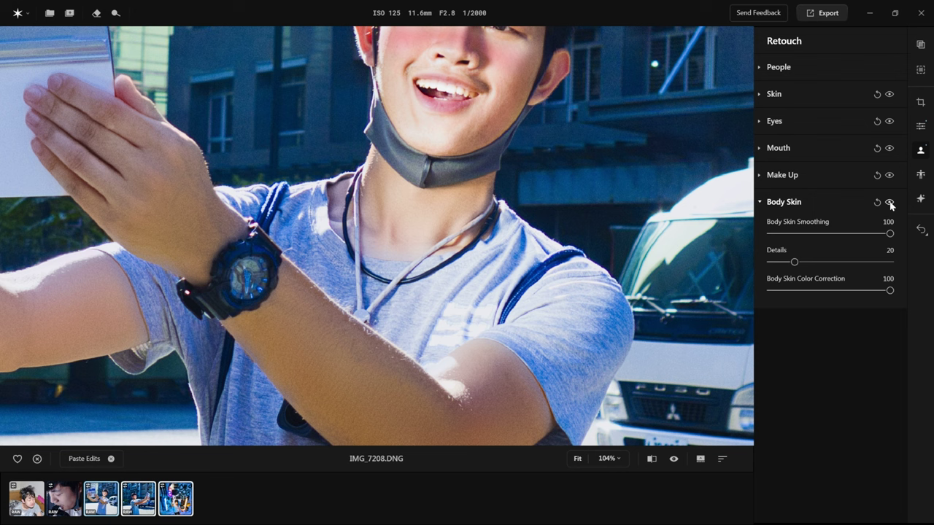
click(889, 204)
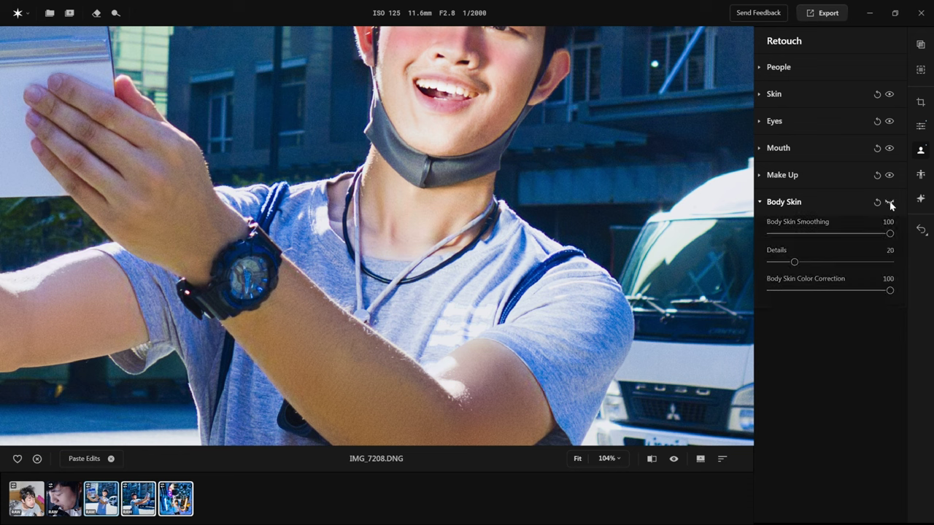
click(889, 203)
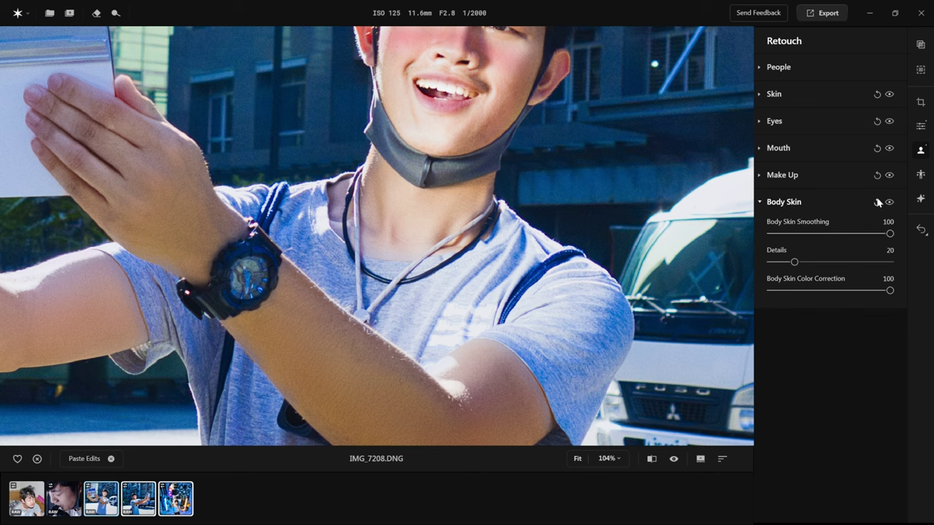
Show the whole portrait and set the Reshape Face Slim amount to 64.
click(762, 202)
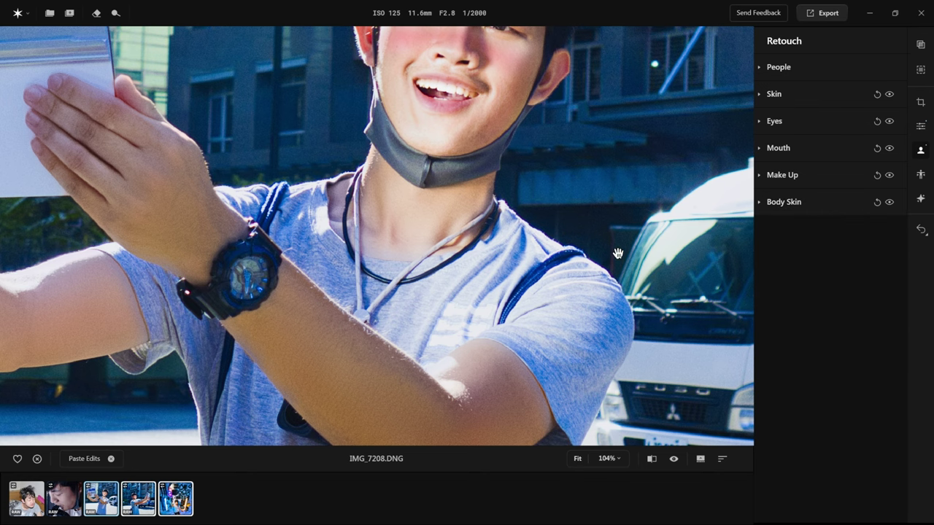
click(661, 290)
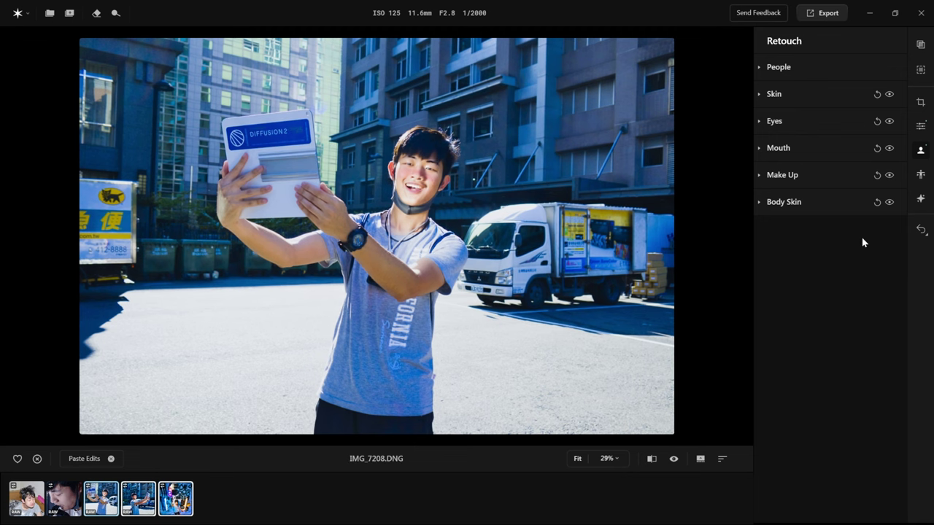
click(920, 175)
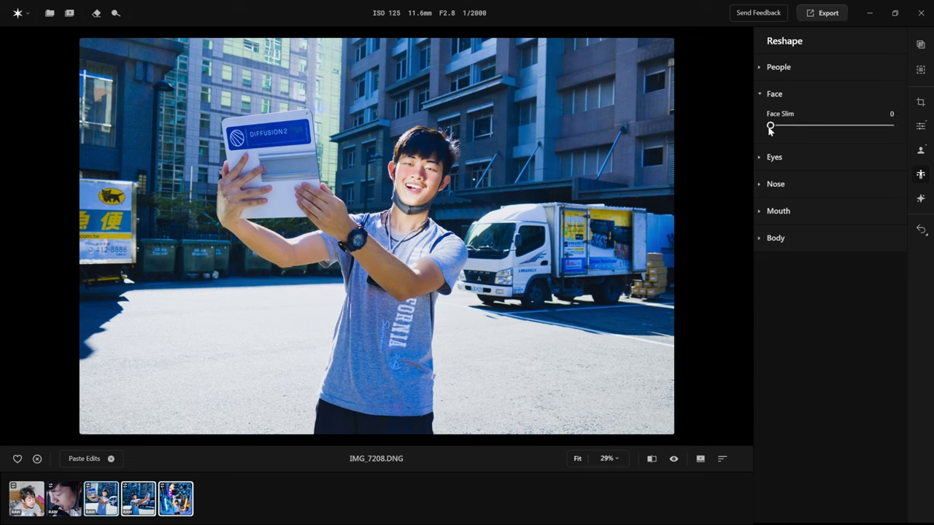
drag(769, 126, 847, 128)
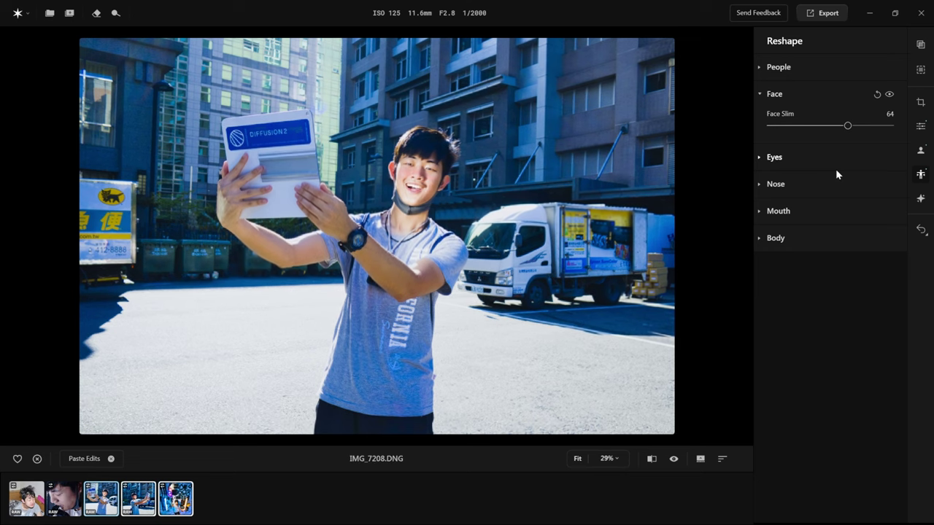
Compare the portrait with the face reshaping switched off and on twice, leaving it enabled.
click(888, 96)
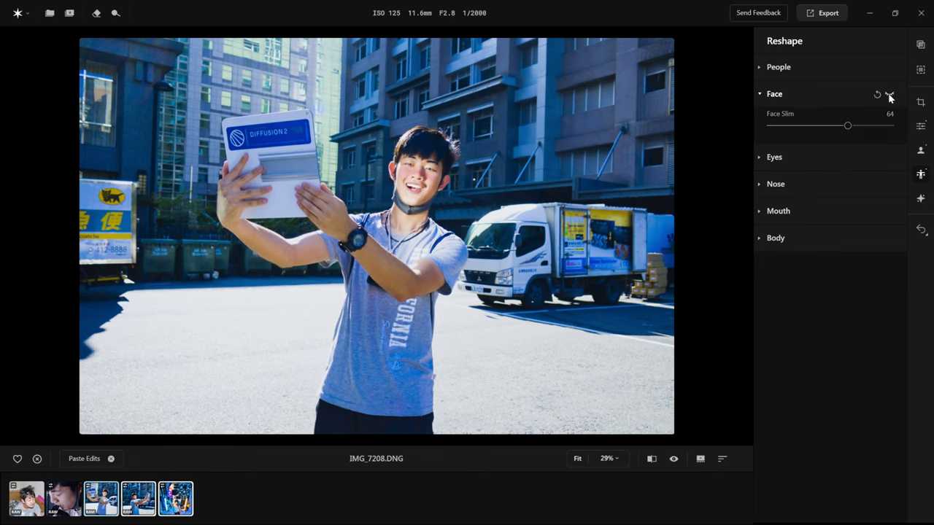
click(888, 95)
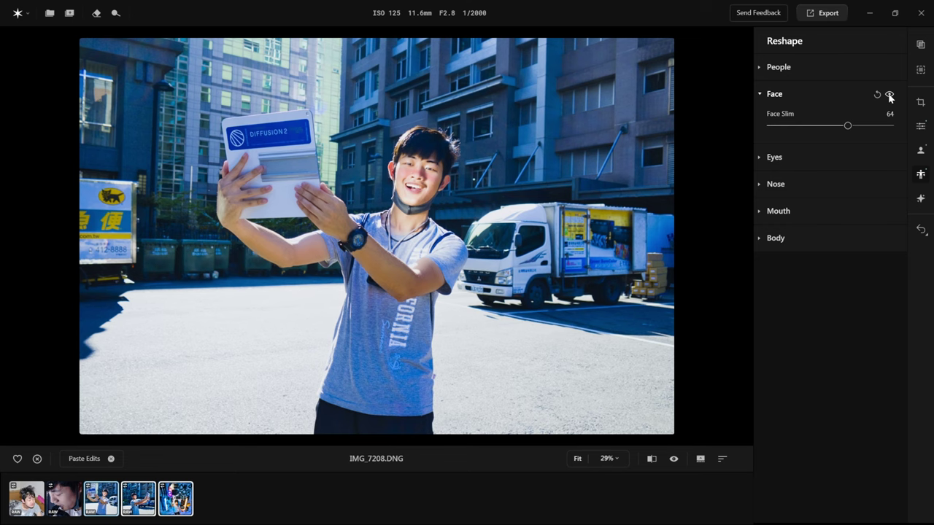
click(888, 96)
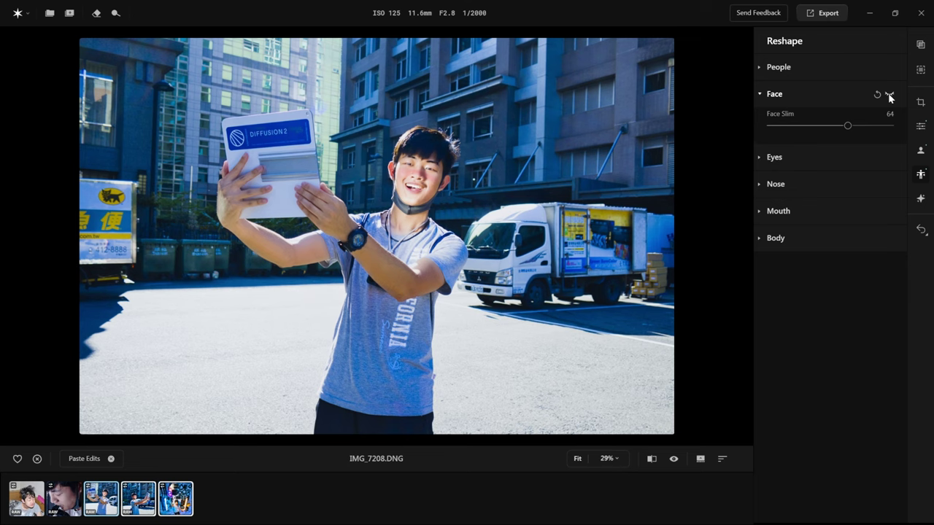
click(889, 95)
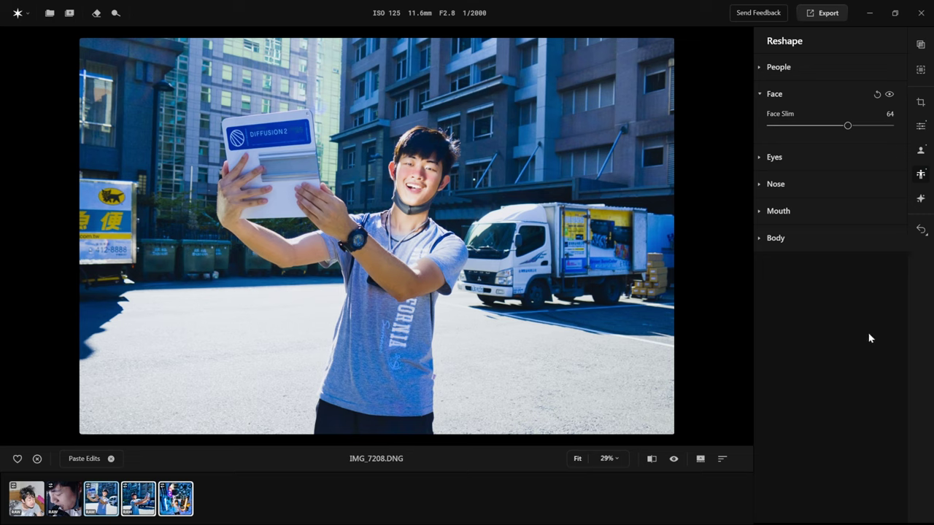
Set the eye Shape reshaping to 100 and compare the face with it off and on, leaving it enabled.
click(773, 156)
scroll(439, 163, up, 3)
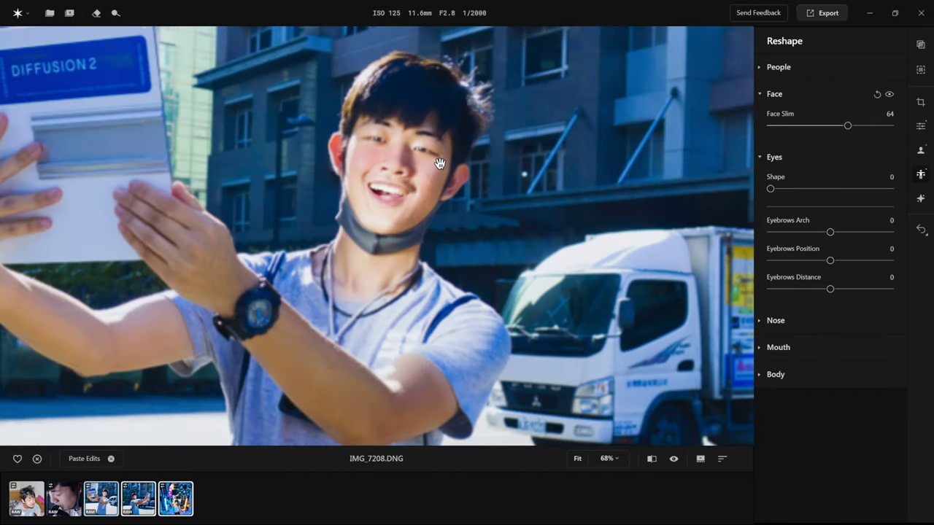
scroll(439, 162, up, 2)
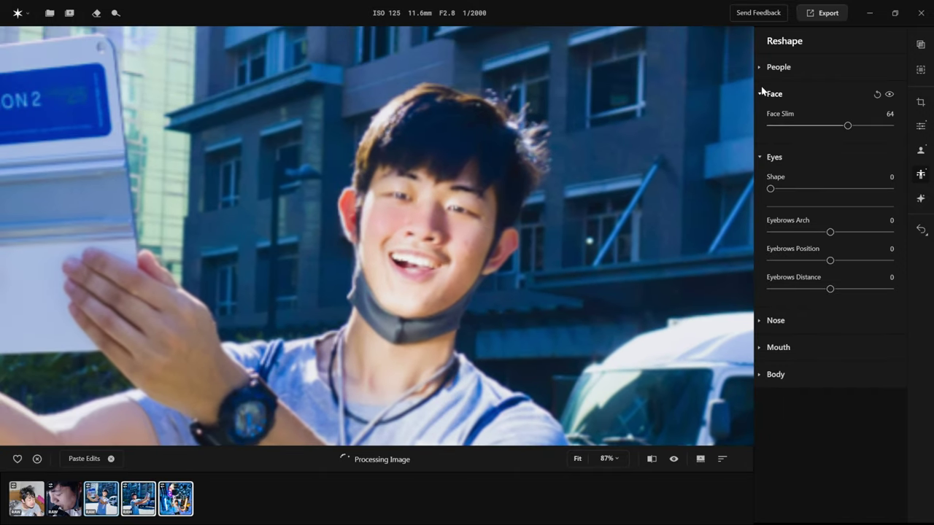
click(760, 94)
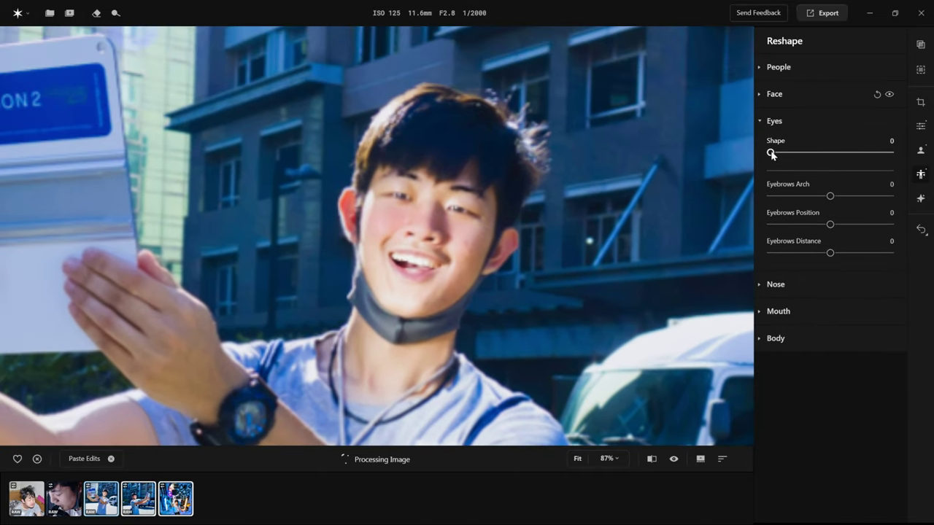
drag(771, 153, 902, 156)
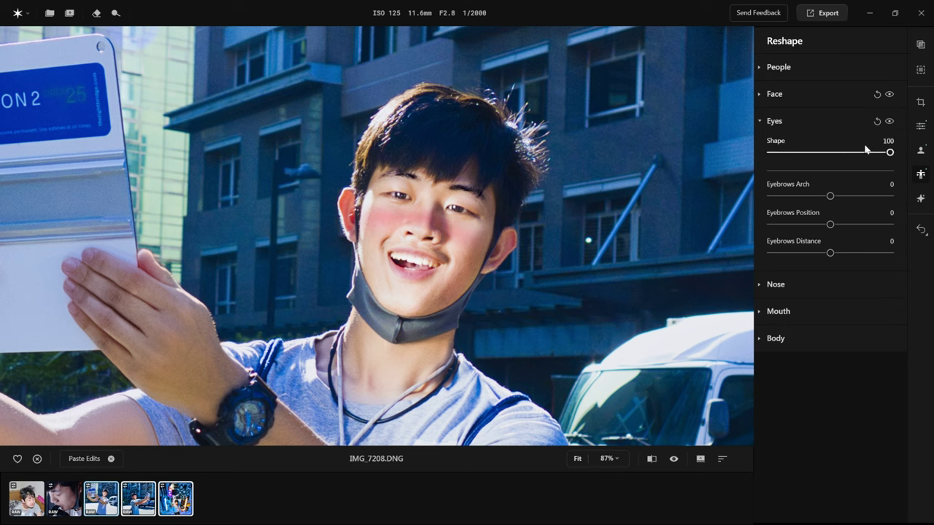
click(889, 122)
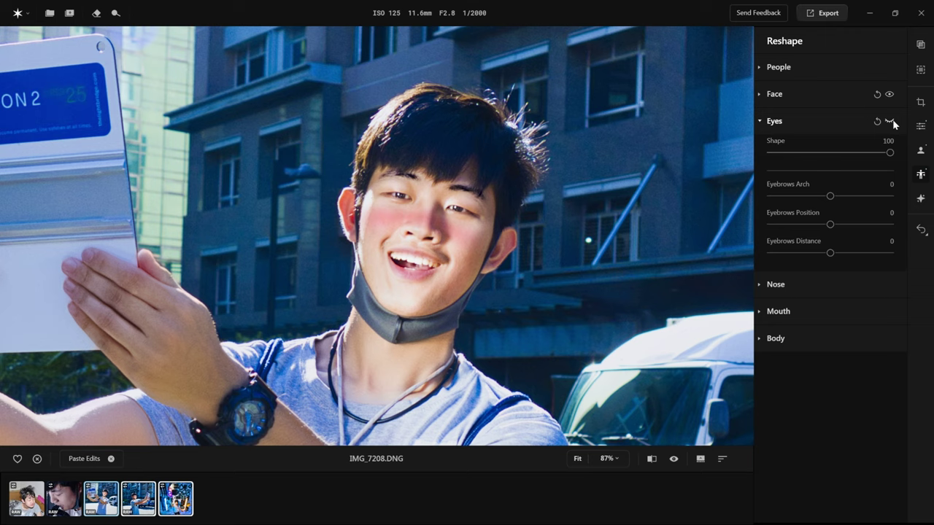
click(889, 121)
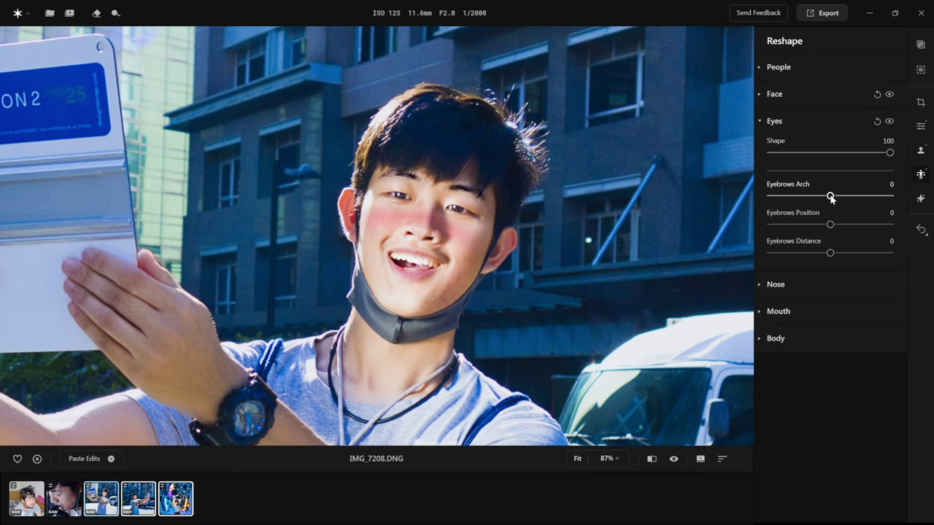
Set Eyebrows Arch to 27, Position to -15 and Distance to -9, and compare the eye reshaping off and on.
drag(830, 197, 825, 254)
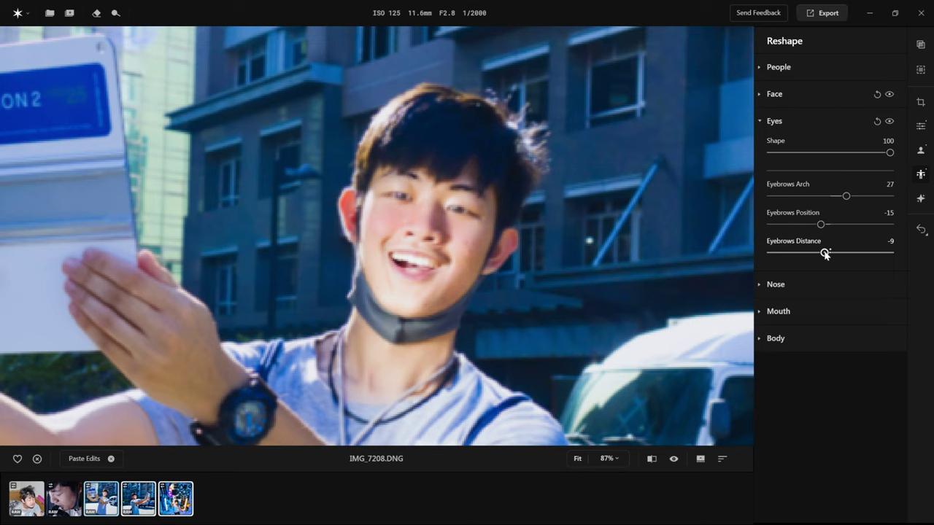
click(774, 124)
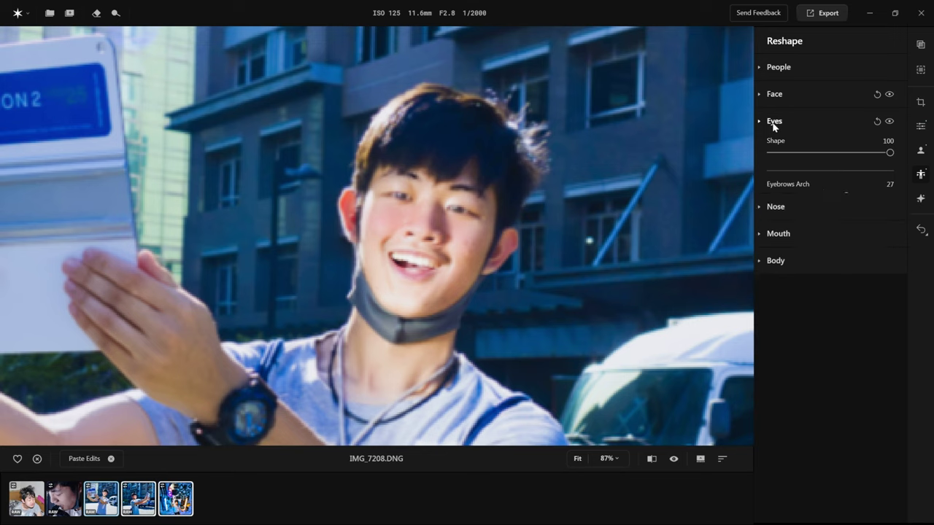
click(775, 124)
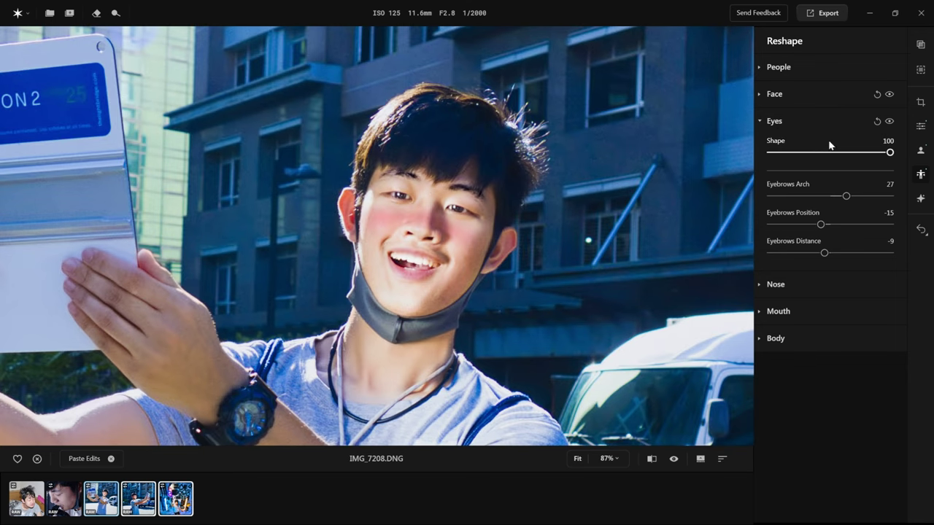
click(888, 121)
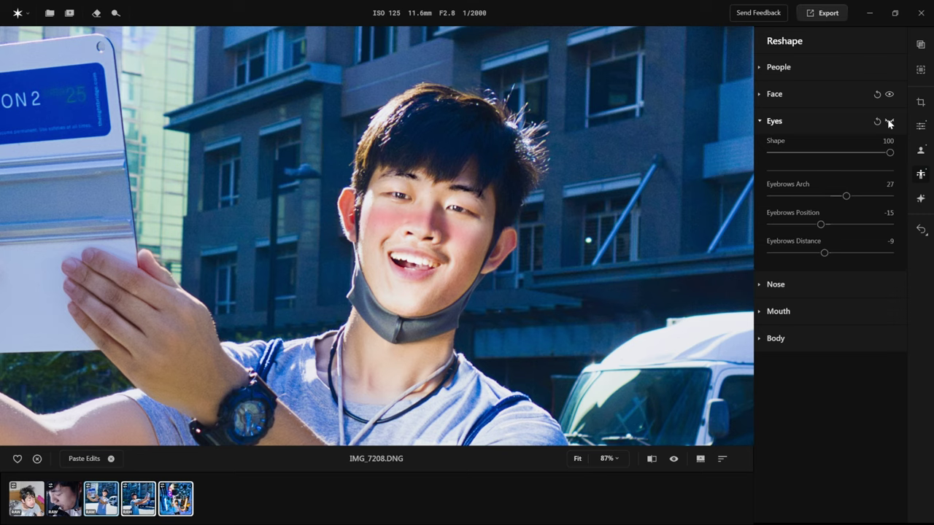
click(889, 122)
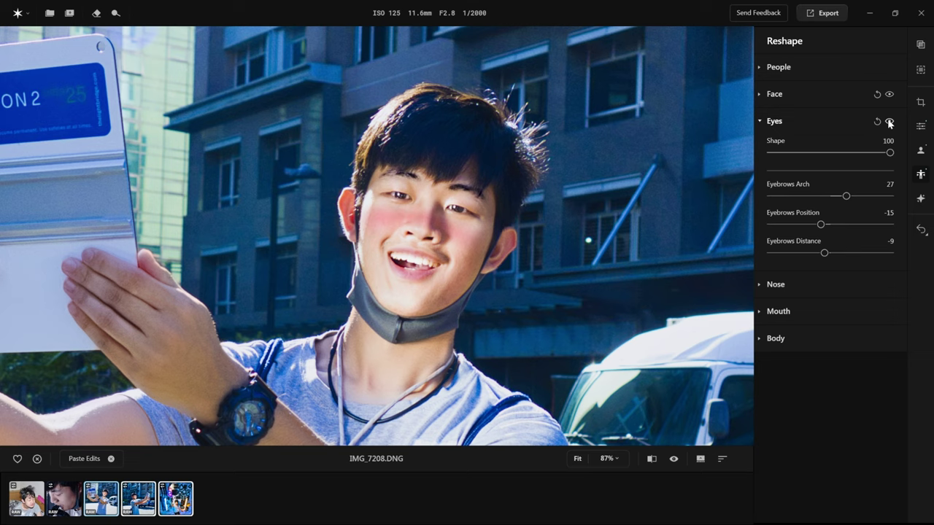
click(763, 120)
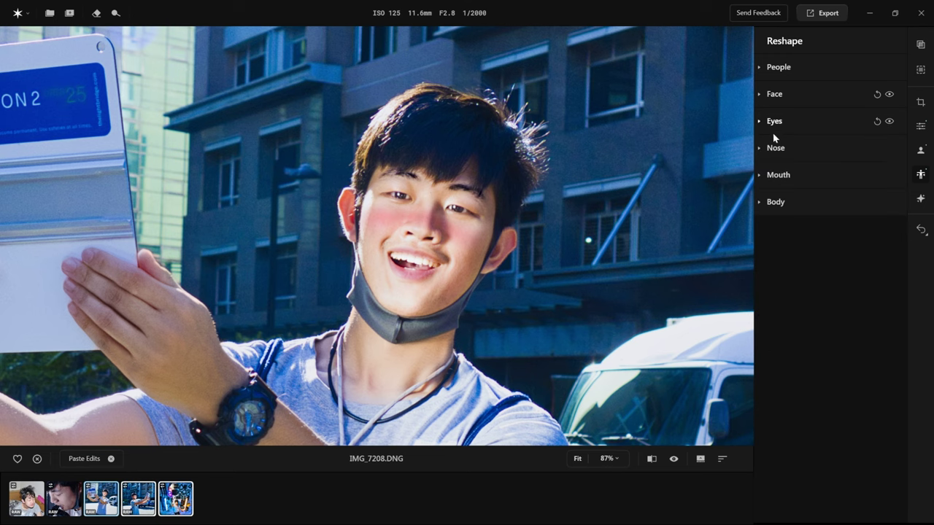
Reshape the nose with Nose Bridge Shape -39, Nose Tip Shape -15 and X -10.
click(768, 149)
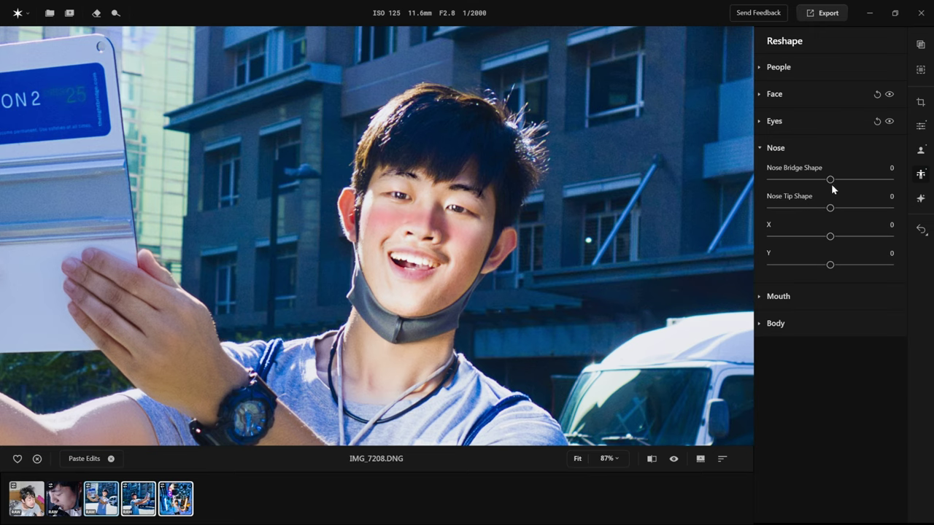
drag(830, 180, 805, 179)
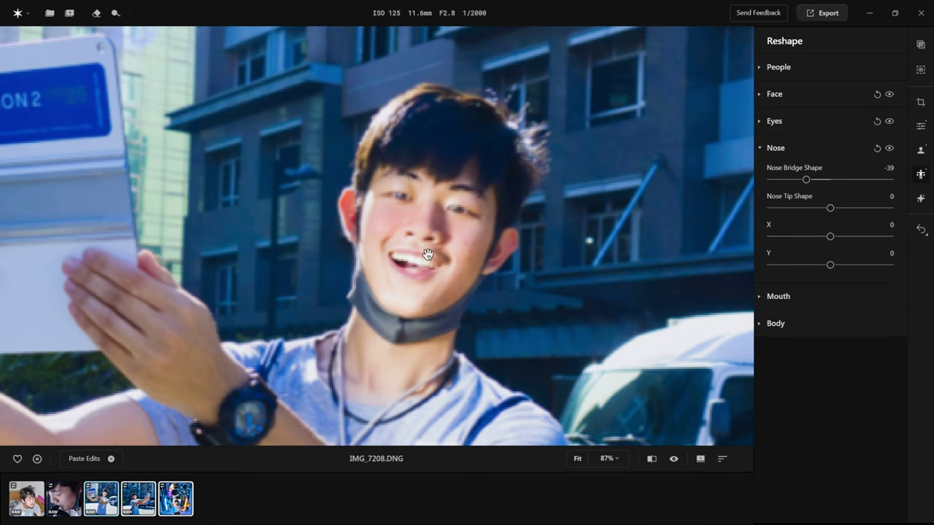
mouse_move(831, 209)
mouse_down()
mouse_move(810, 210)
mouse_move(821, 208)
mouse_up()
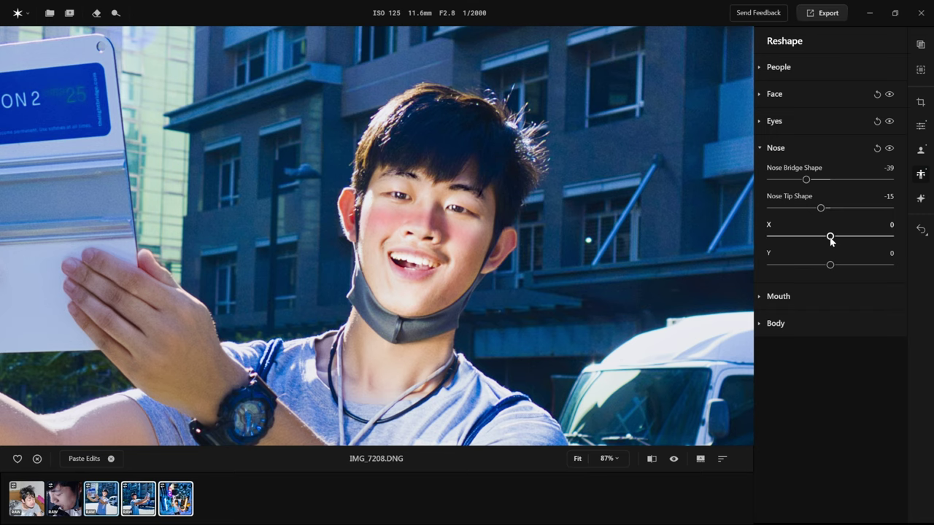
mouse_move(830, 239)
mouse_down()
mouse_move(793, 238)
mouse_move(856, 238)
mouse_move(802, 249)
mouse_move(869, 243)
mouse_move(812, 248)
mouse_move(825, 254)
mouse_up()
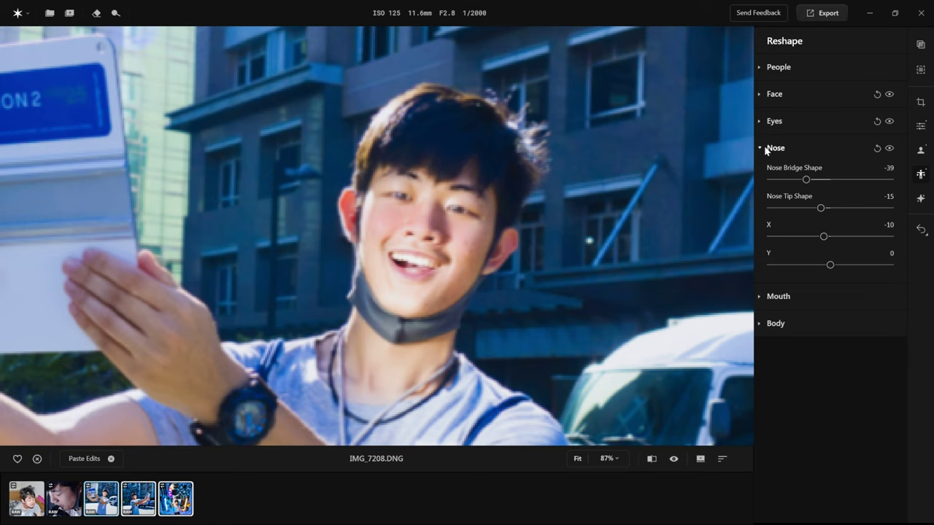
Compare the face with the nose reshaping switched off and on twice, leaving it enabled.
click(888, 149)
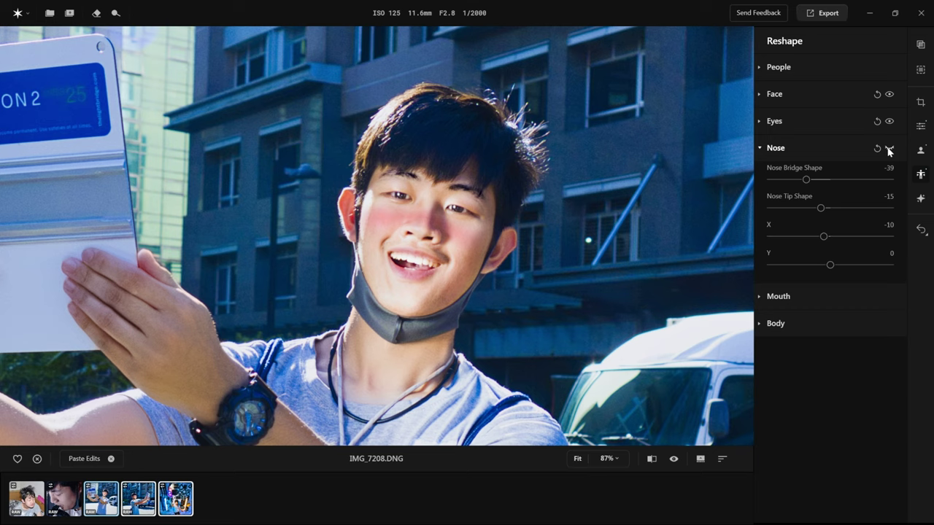
click(888, 150)
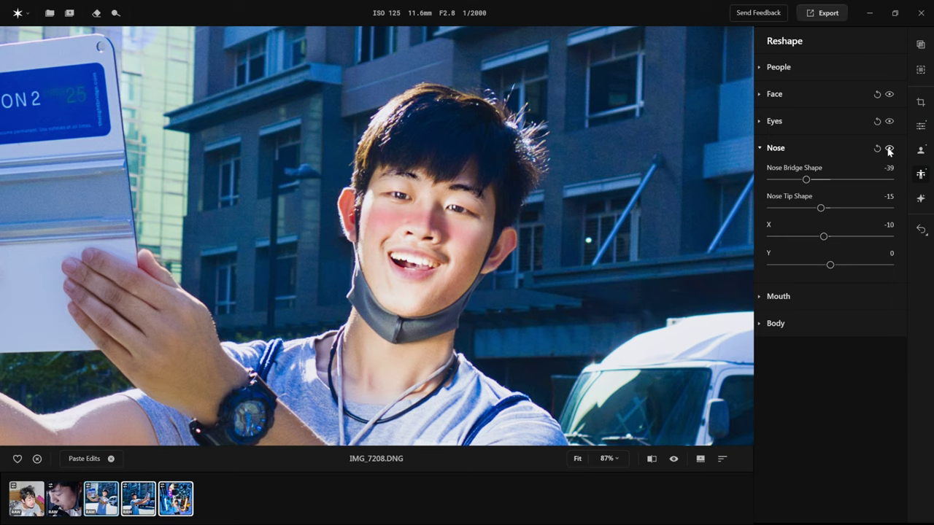
click(889, 149)
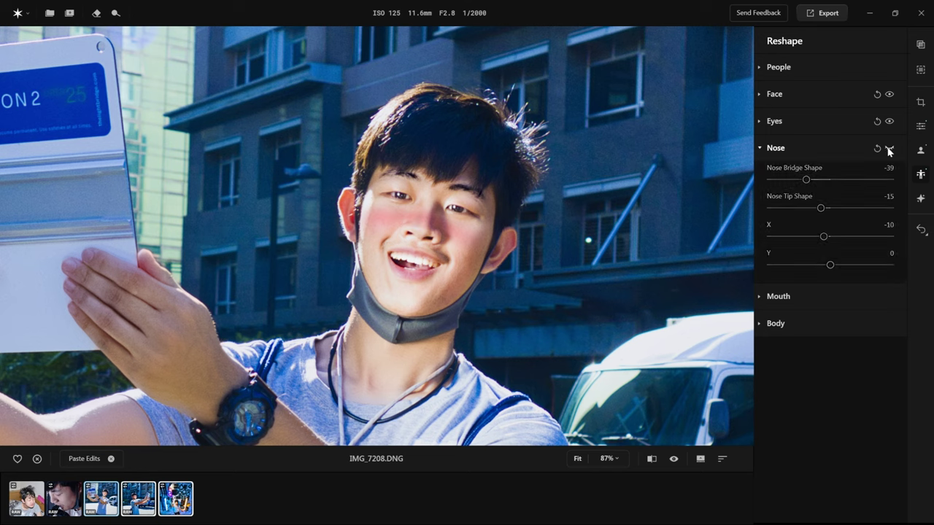
click(889, 149)
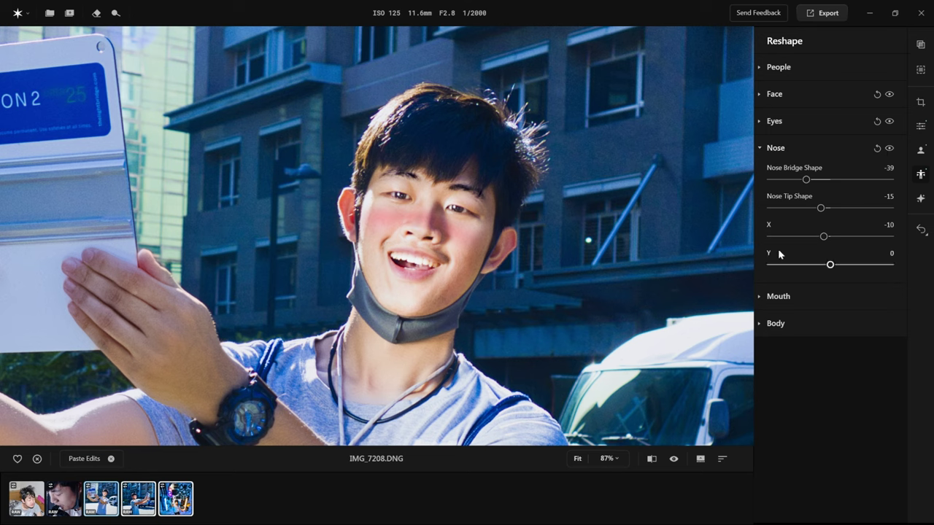
Reshape the mouth with Lips Position 3, Upper Lip Shape -21 and Lower Lip Shape -49.
click(772, 149)
click(761, 176)
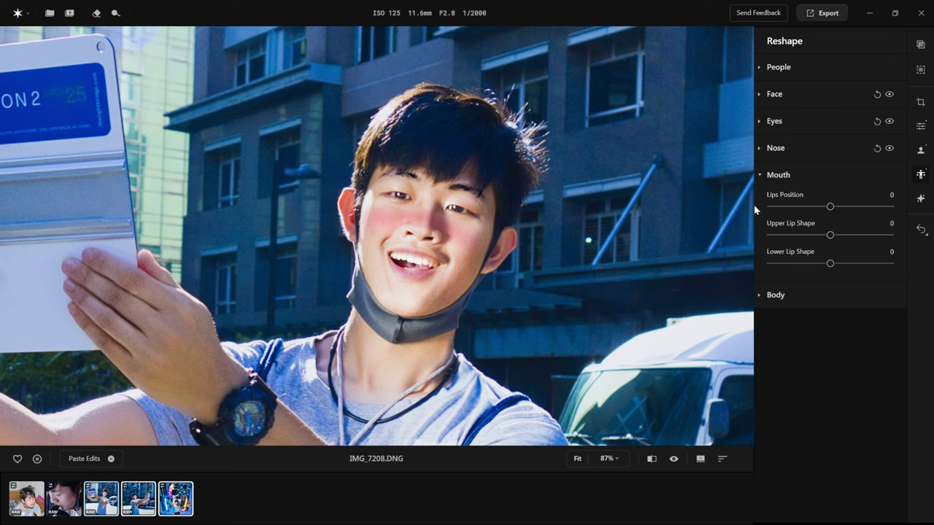
drag(829, 206, 800, 265)
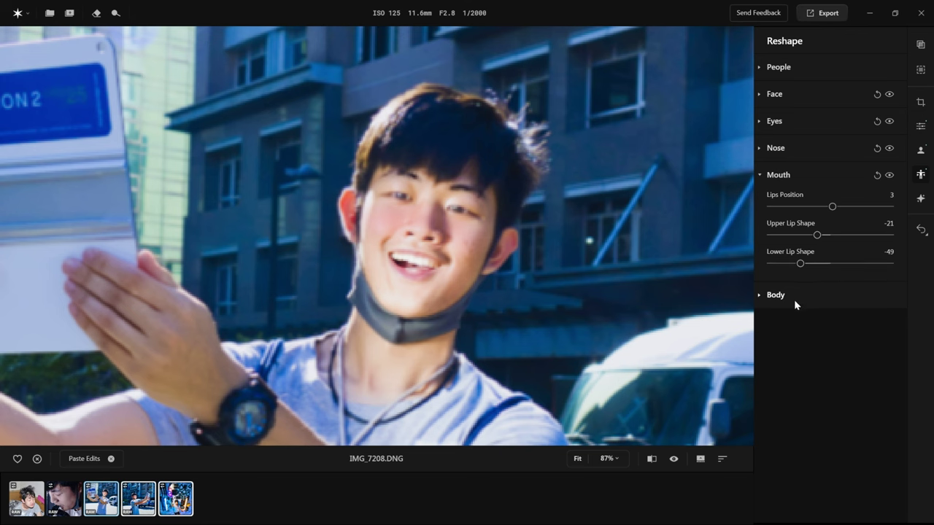
Reshape the body with Shape 35 and Abdomen 38, keeping the whole portrait in view.
click(771, 295)
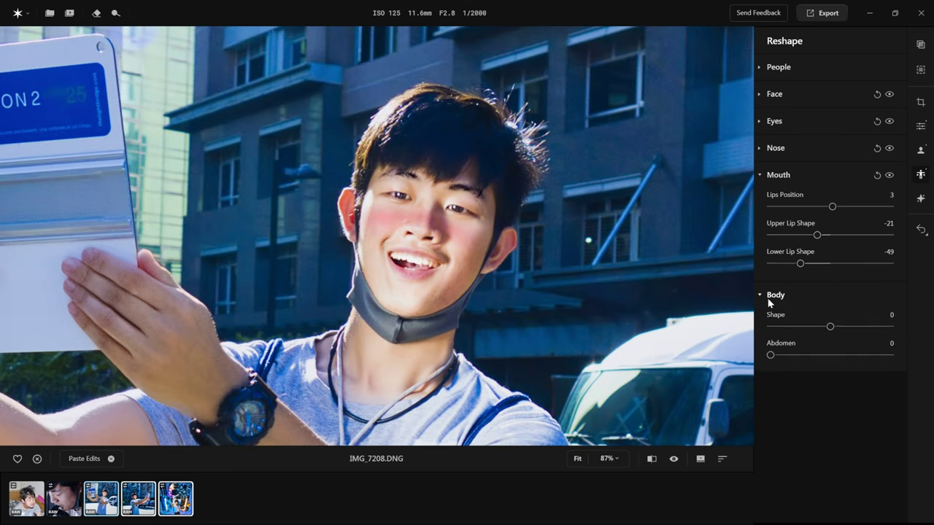
click(793, 179)
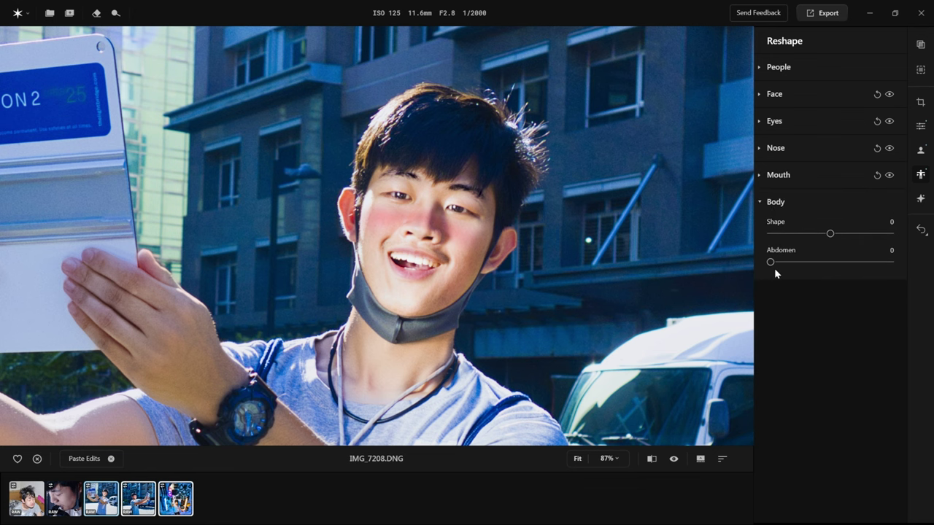
click(621, 299)
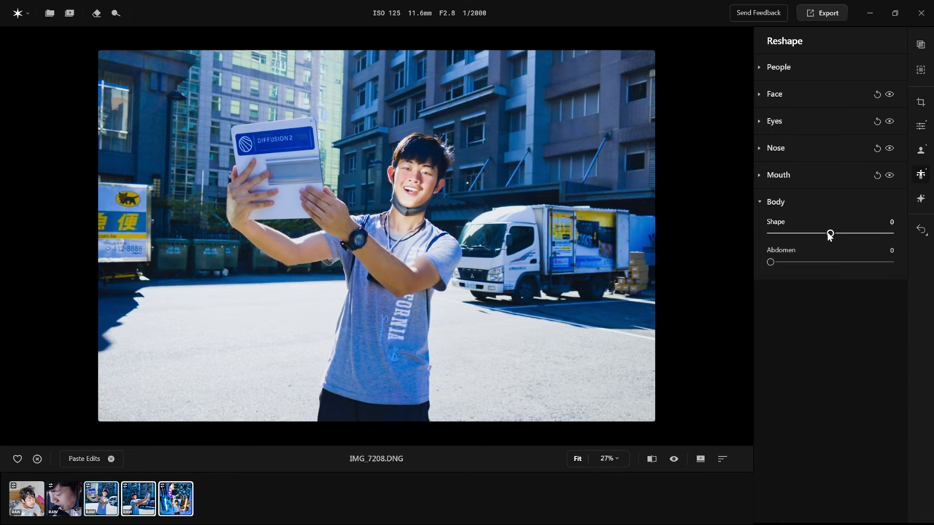
drag(830, 234, 851, 234)
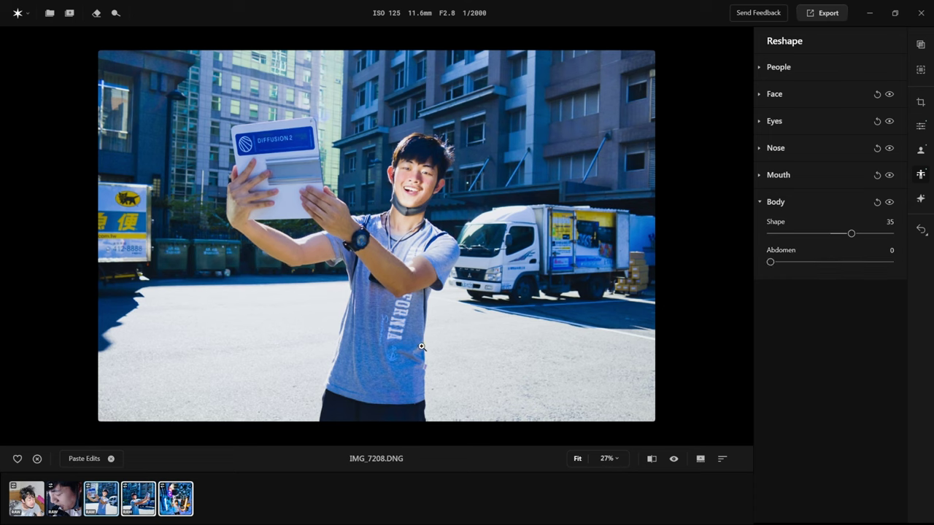
drag(770, 262, 815, 264)
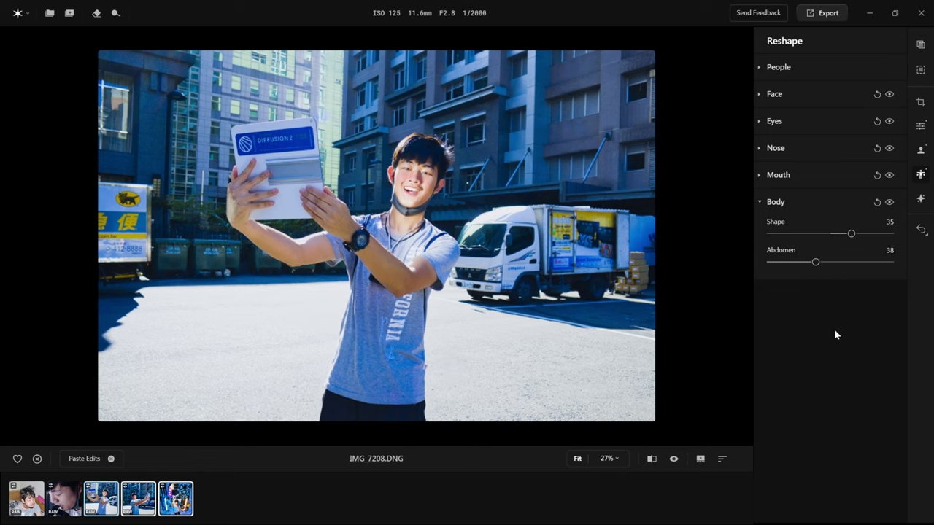
Save the current edits of IMG_7208.DNG, including the reshaping, as a new preset named test2.
click(921, 173)
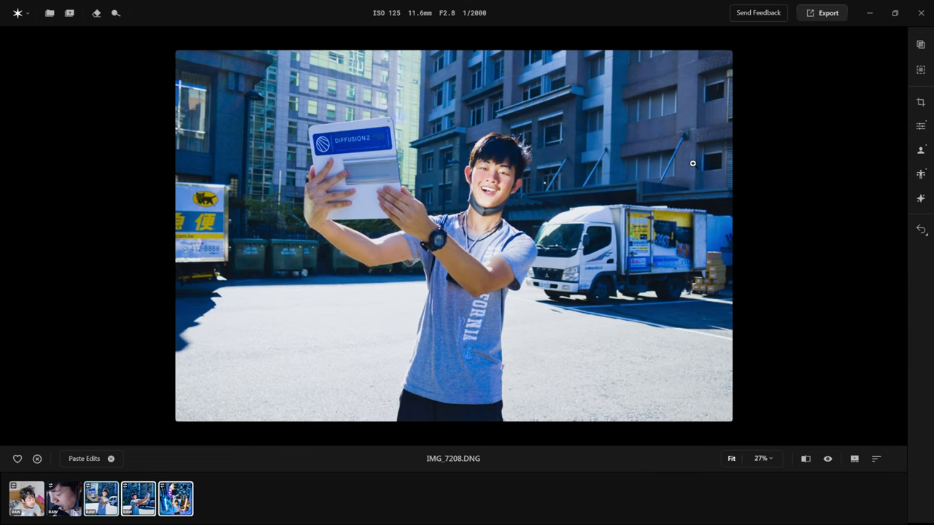
click(920, 44)
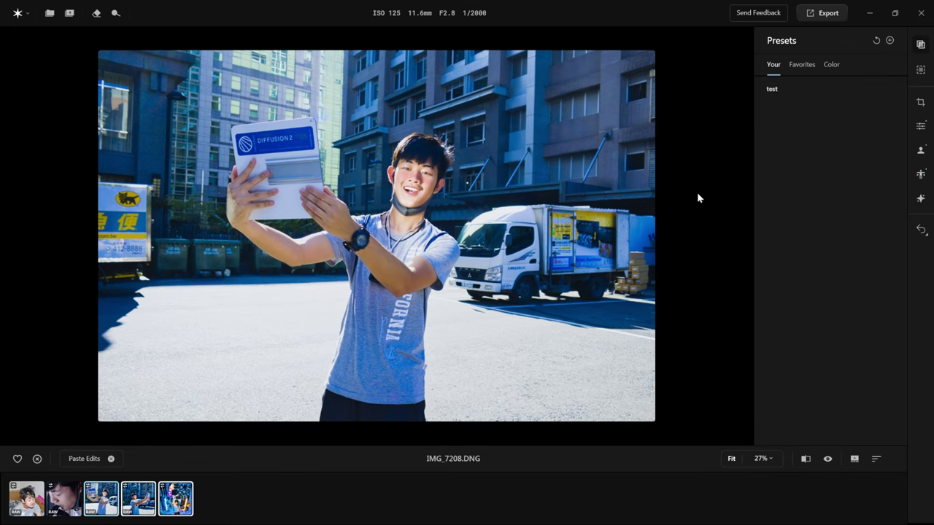
click(920, 174)
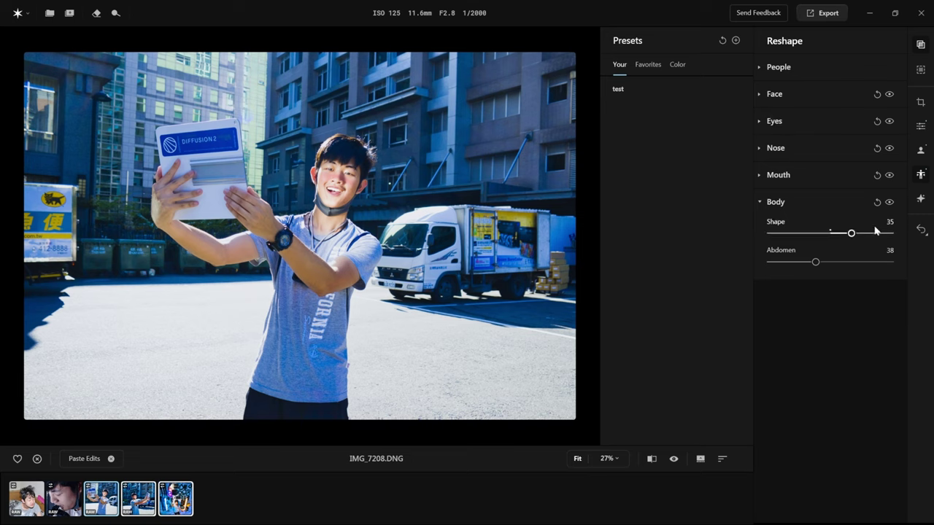
click(798, 174)
click(791, 121)
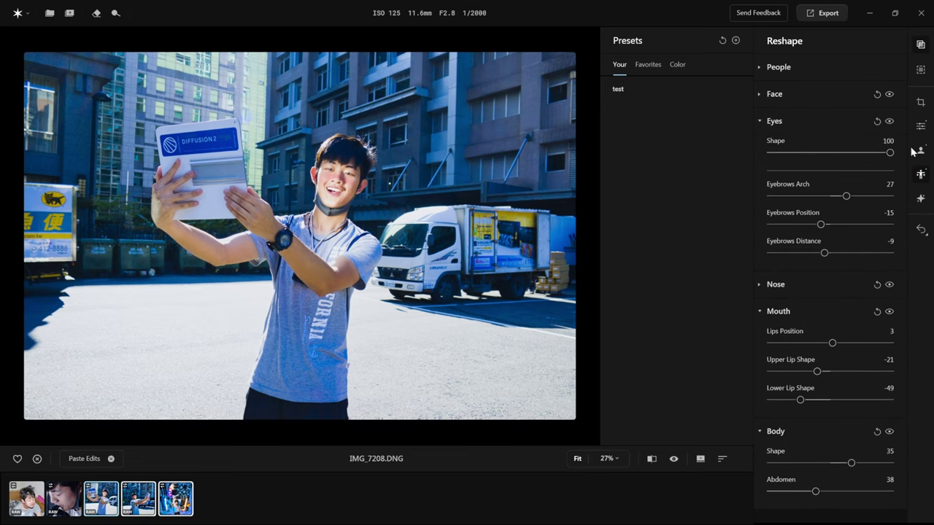
click(922, 174)
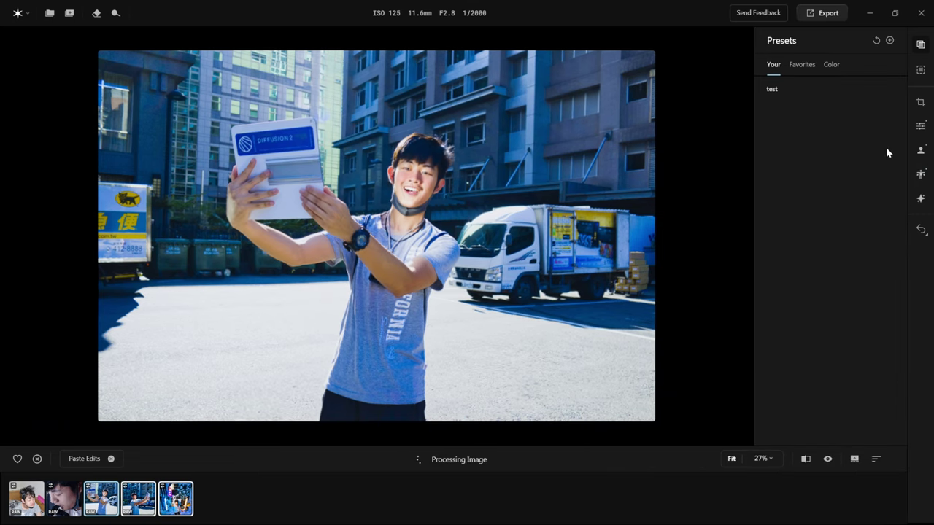
click(889, 40)
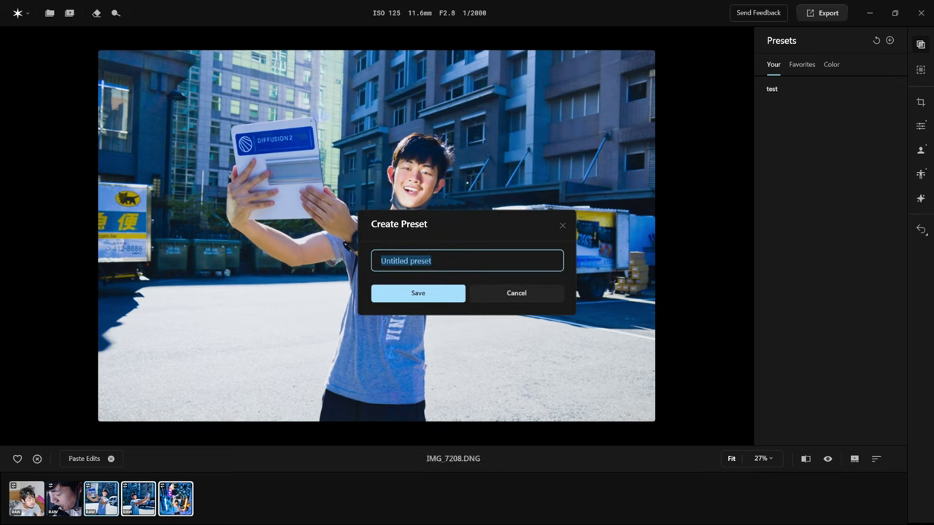
text(tes)
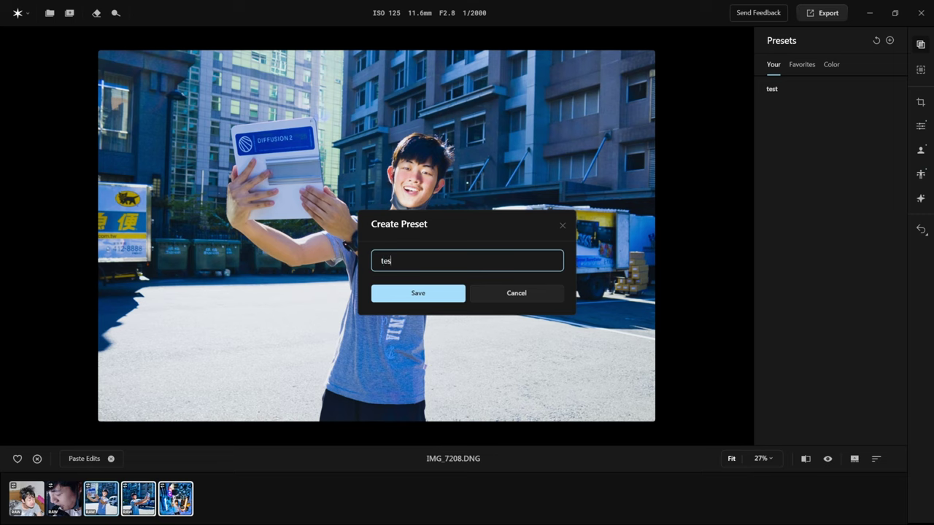
text(t2)
key(Return)
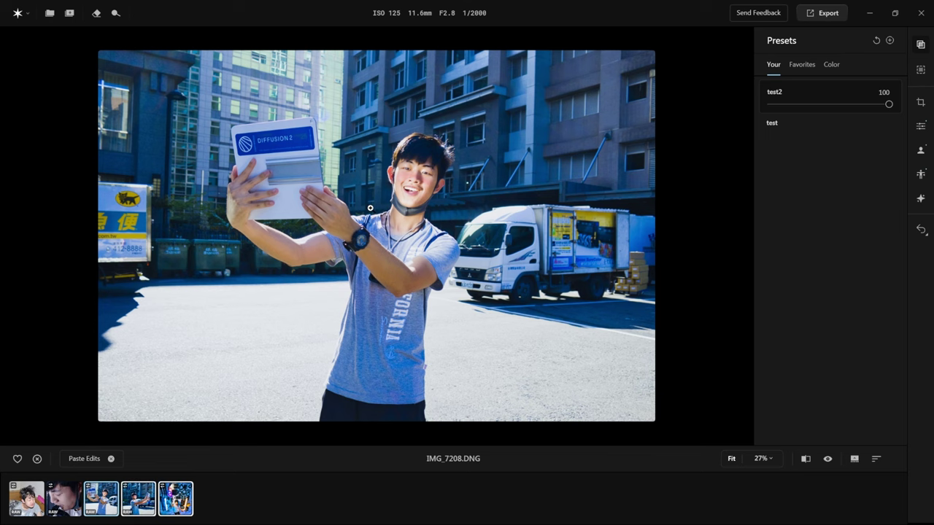
Apply the test2 preset to IMG_7221.DNG and compare the result with the original twice.
click(150, 502)
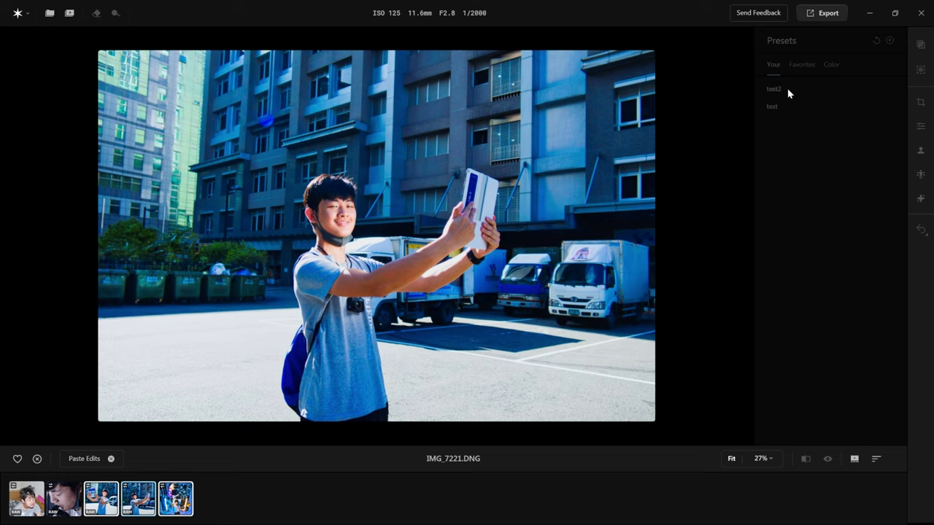
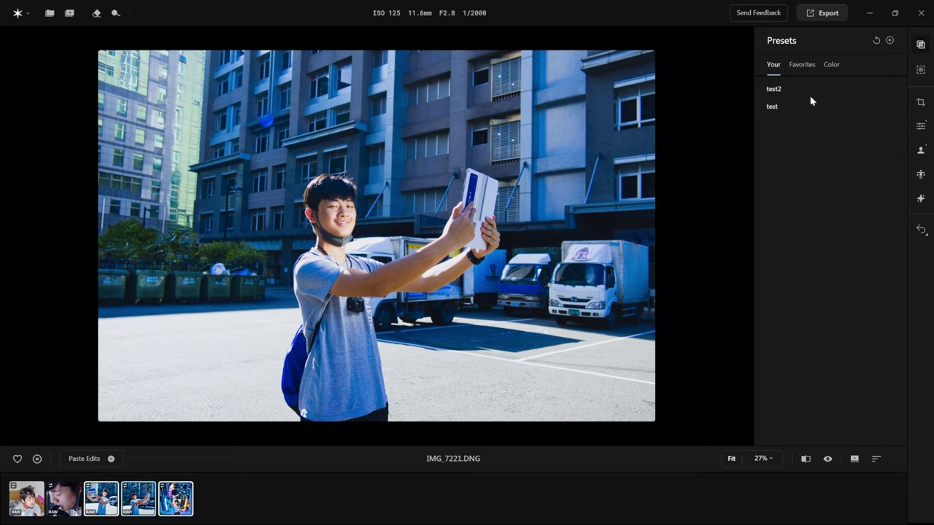
click(833, 87)
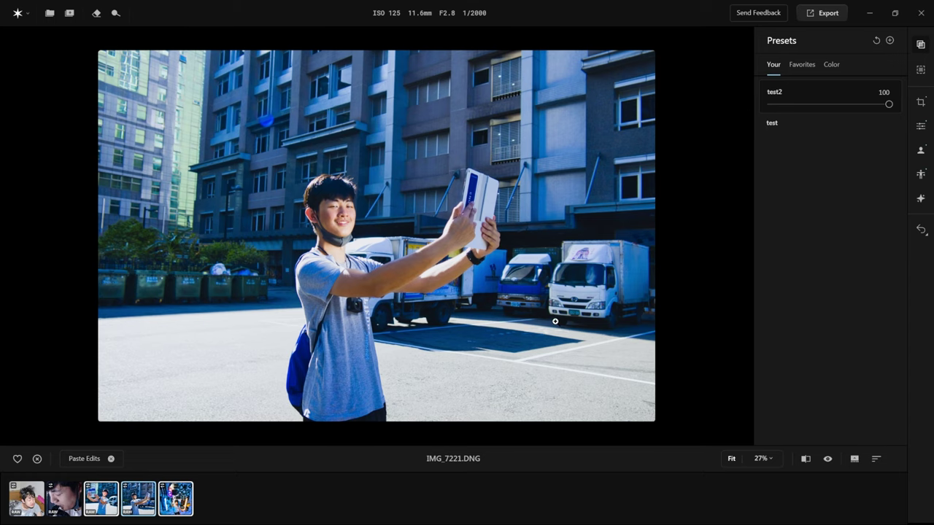
key(backslash)
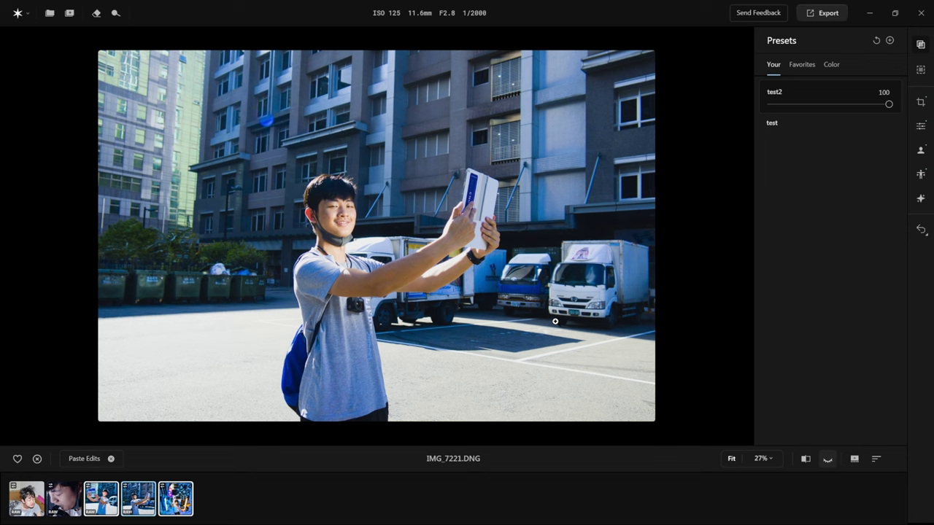
key(backslash)
key(backslash)
key(backslash)
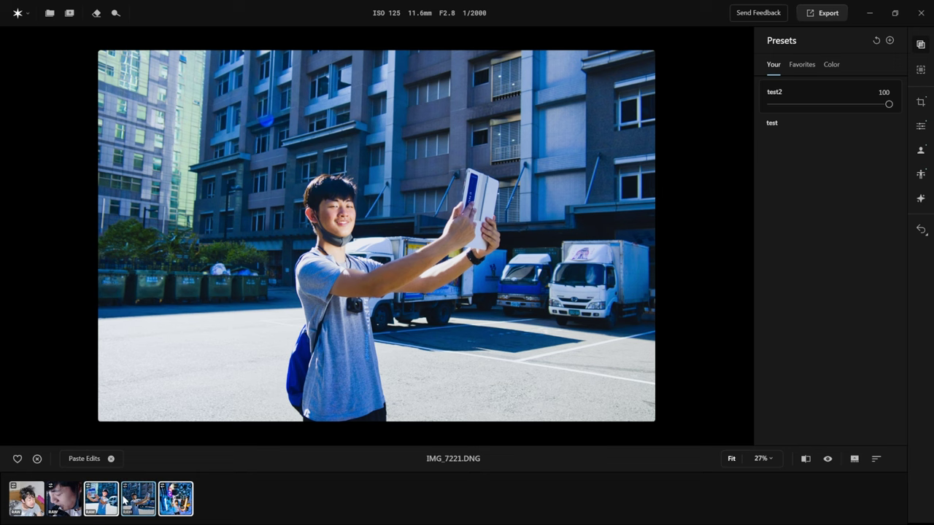
Apply the test2 preset to _MG_0744.TIF and compare the result with the original at 47% zoom.
click(175, 498)
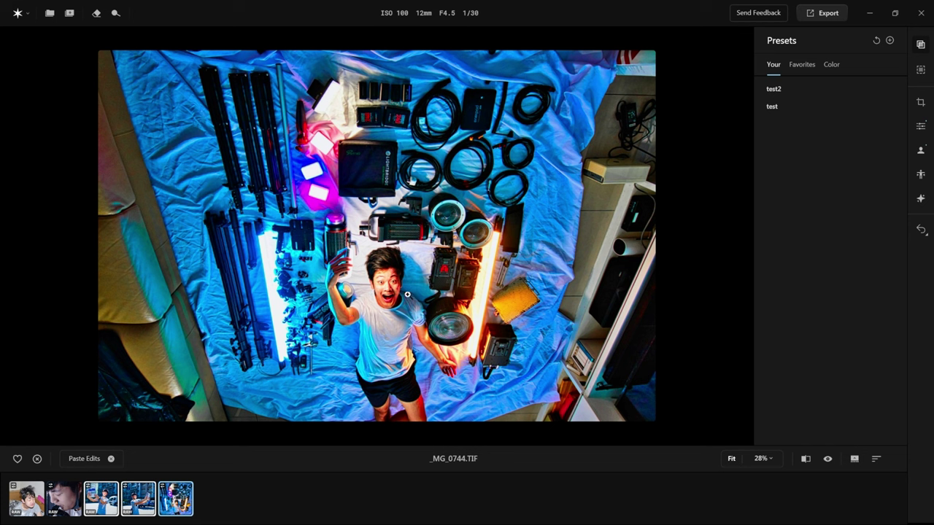
click(773, 89)
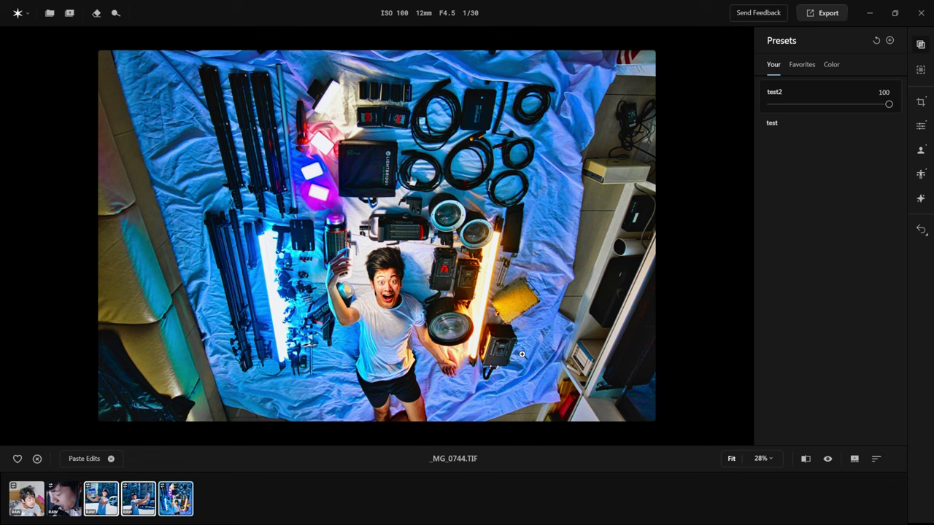
scroll(384, 386, up, 3)
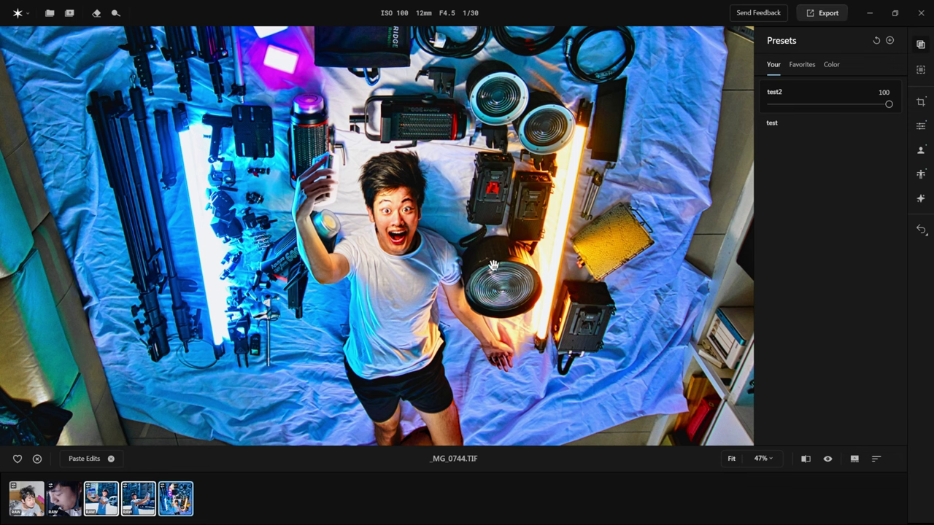
key(backslash)
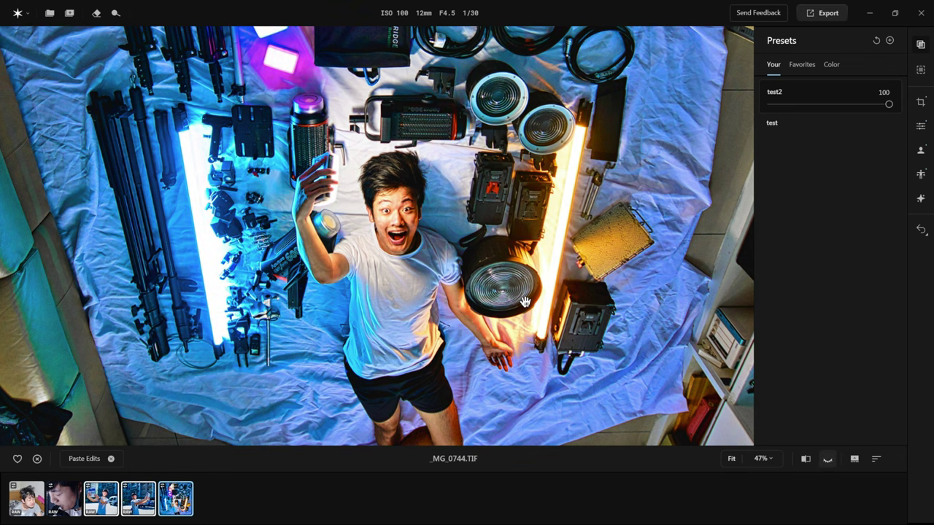
key(backslash)
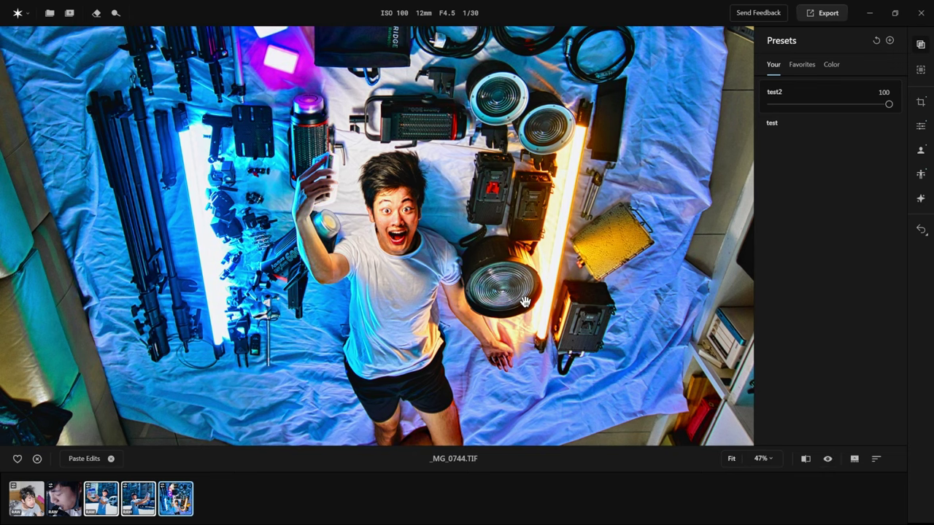
key(backslash)
key(backslash)
key(backslash)
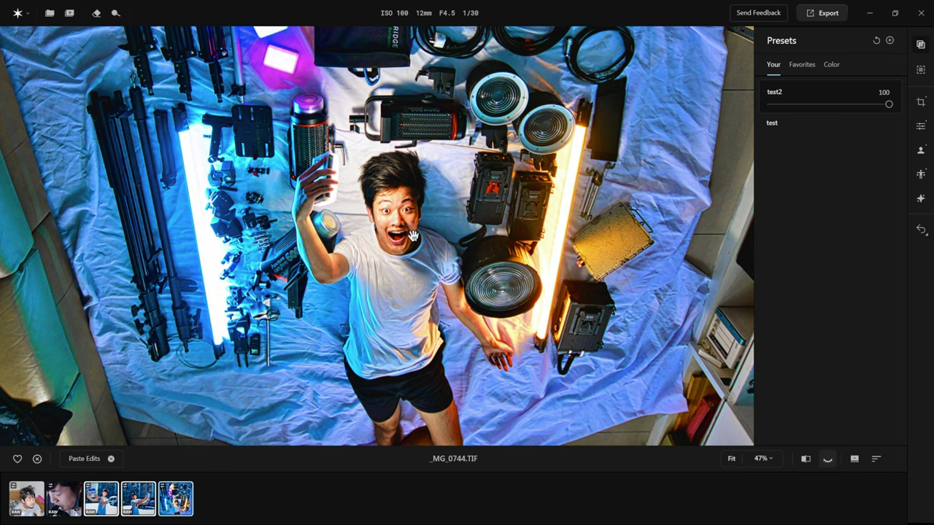
key(backslash)
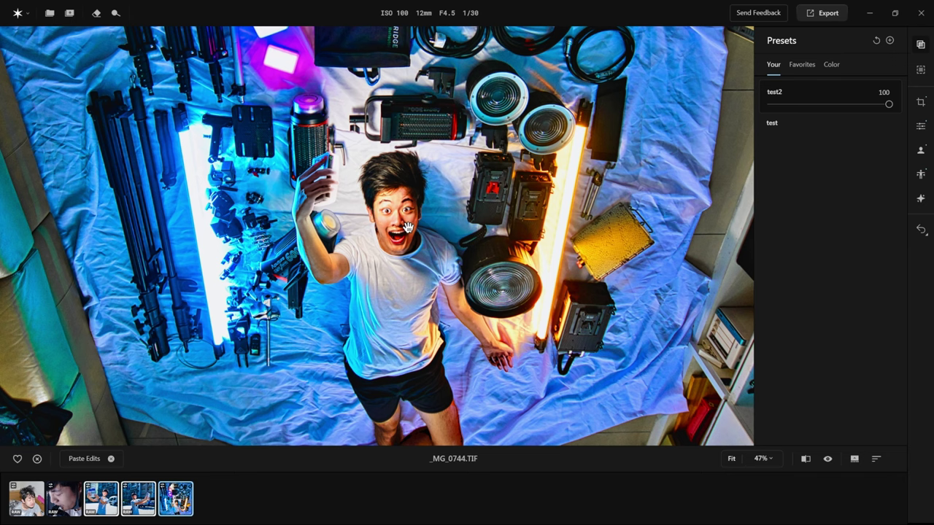
Compare the man's face in _MG_0744.TIF before and after the edits at 80% zoom.
scroll(414, 228, up, 3)
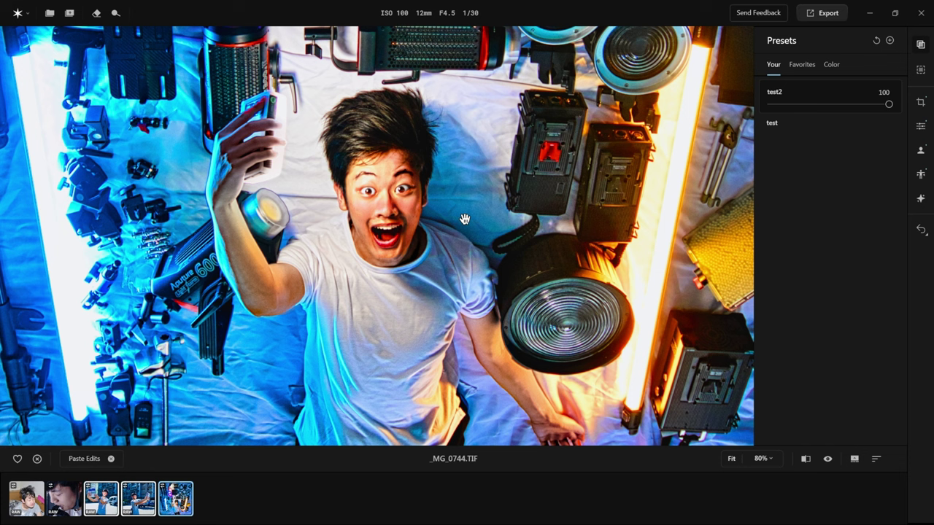
key(backslash)
key(backslash)
key(backslash)
key(backslash)
Set the Eyes Shape reshaping to 0 for _MG_0744.TIF and compare the face with the original.
click(921, 150)
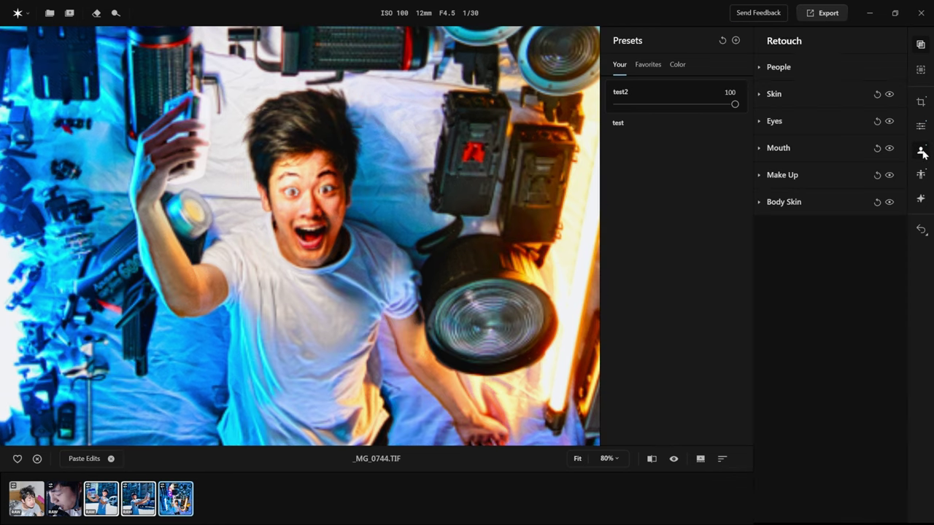
click(921, 176)
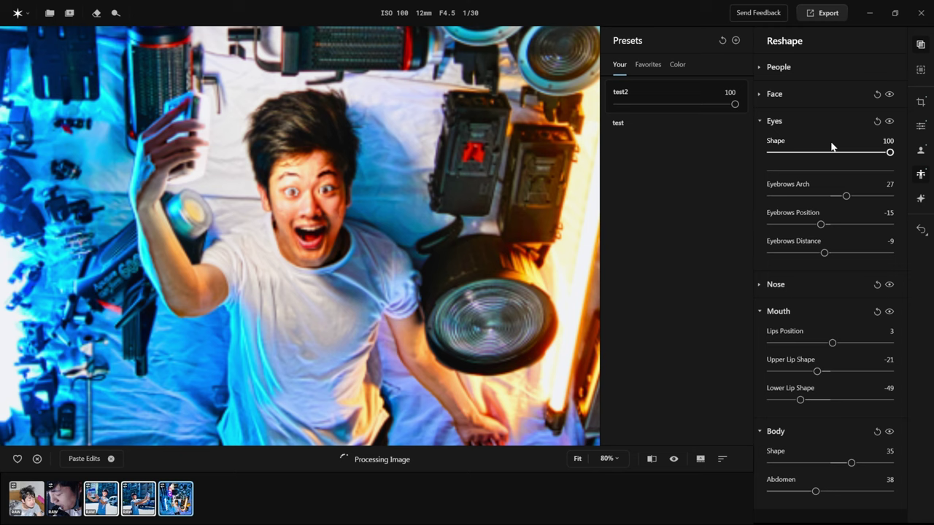
drag(888, 154, 791, 154)
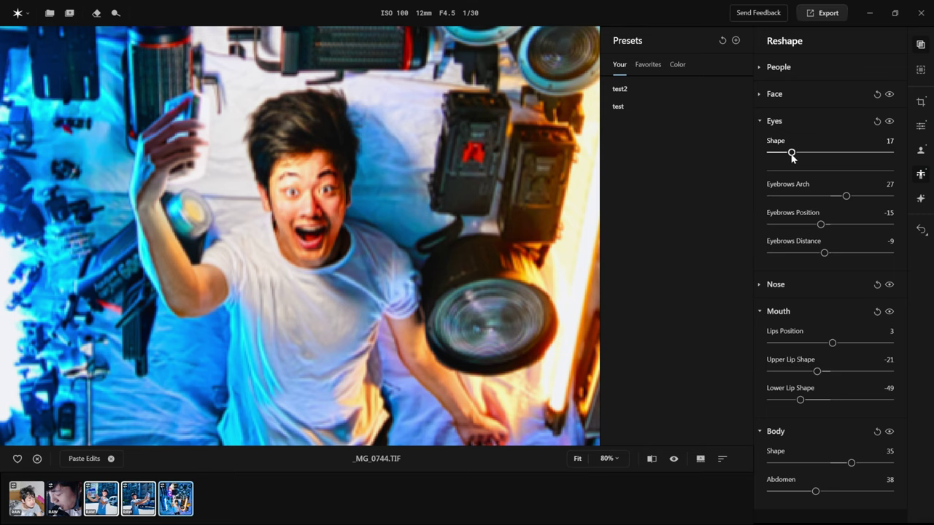
drag(791, 153, 693, 159)
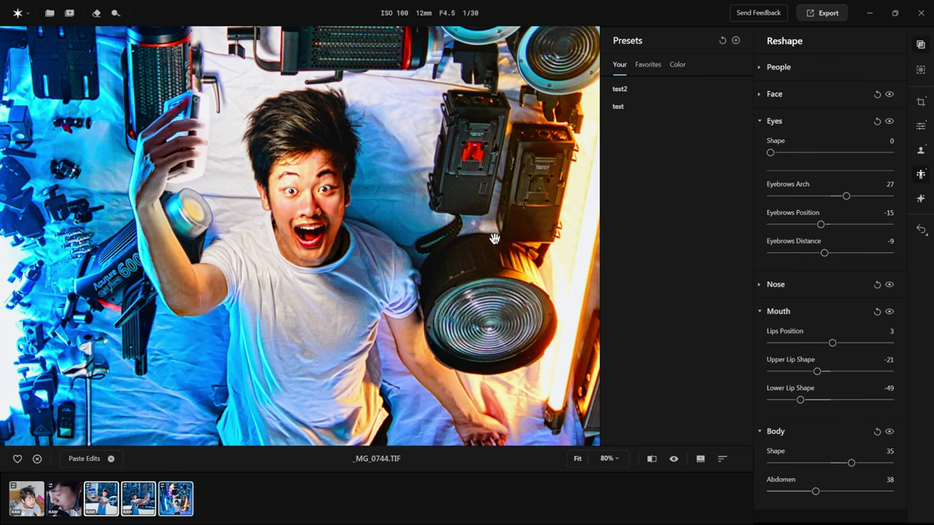
key(backslash)
key(backslash)
click(765, 121)
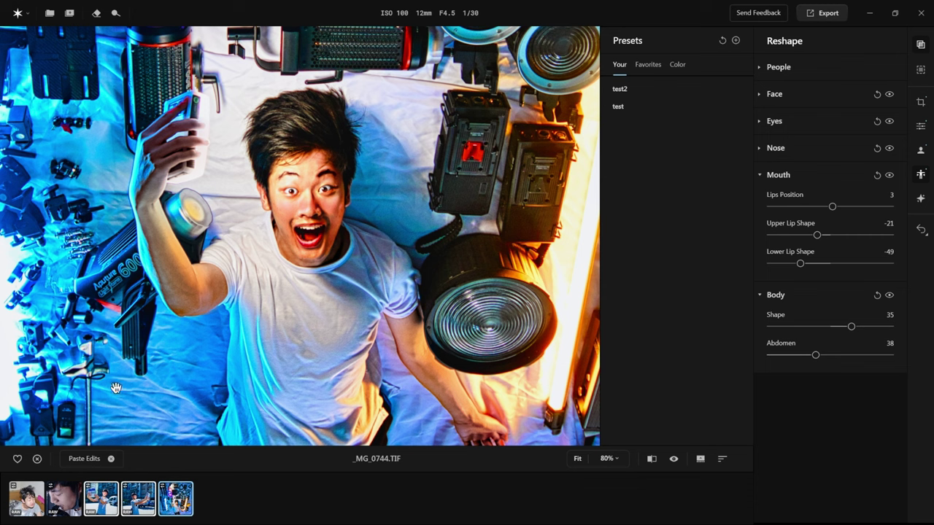
Paste the copied edits and apply the test2 preset to CANON EOS 7D MARK II172746.DNG, comparing it with the original.
click(62, 502)
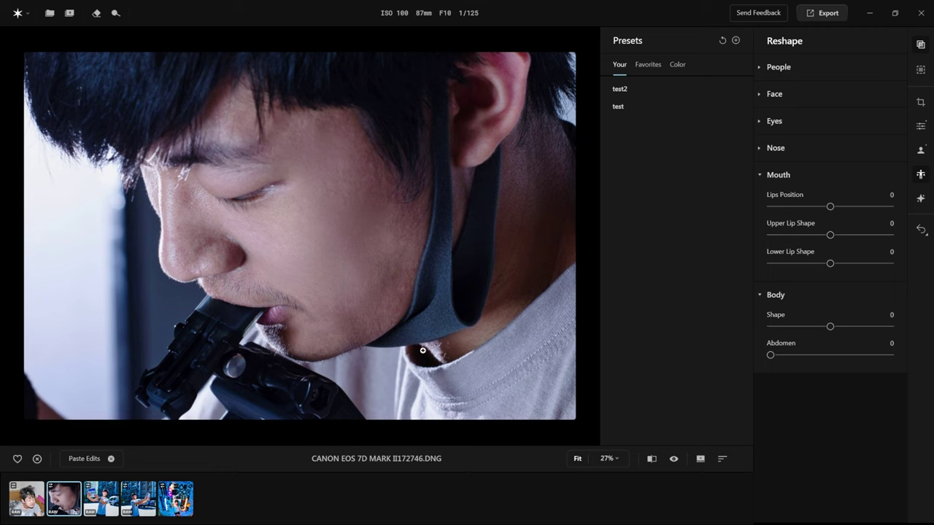
click(84, 458)
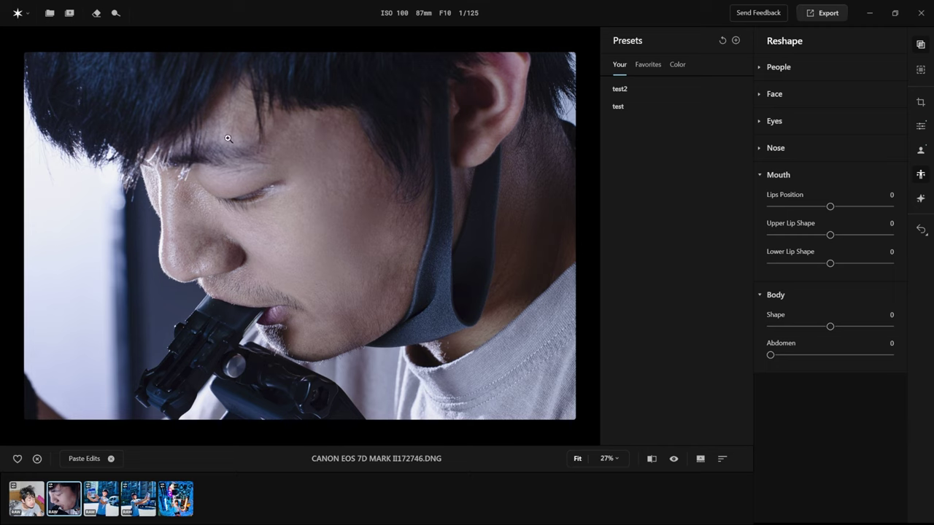
click(638, 91)
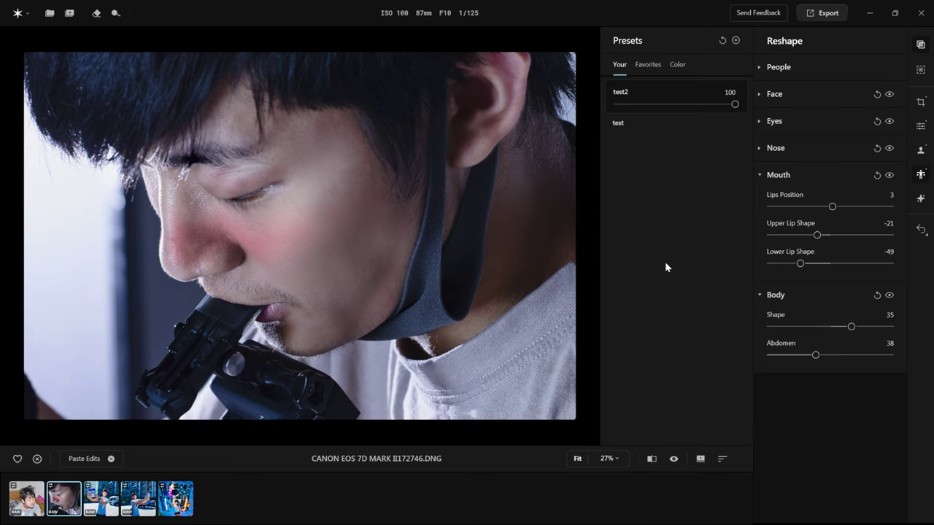
key(backslash)
key(backslash)
key(backslash)
key(backslash)
Reduce the test2 preset's strength to 20 on the profile close-up and compare it with the original twice.
drag(735, 105, 640, 108)
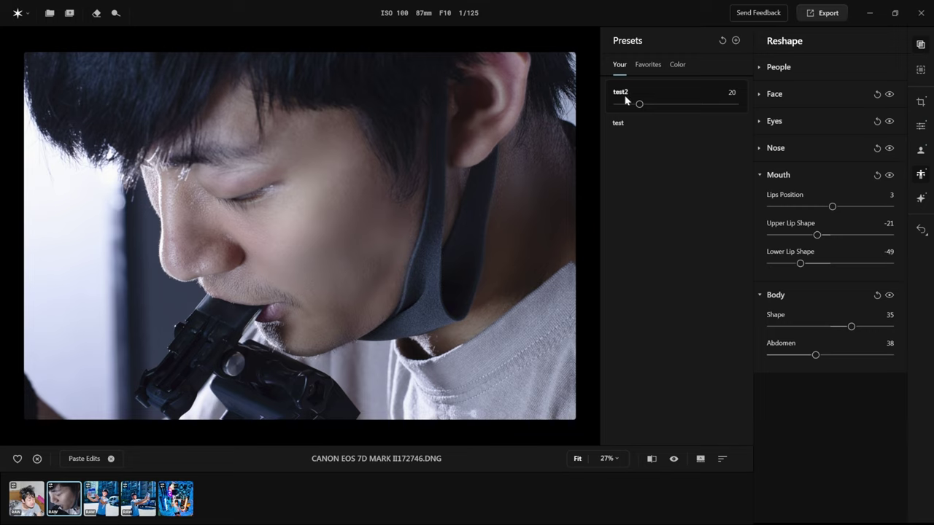
key(backslash)
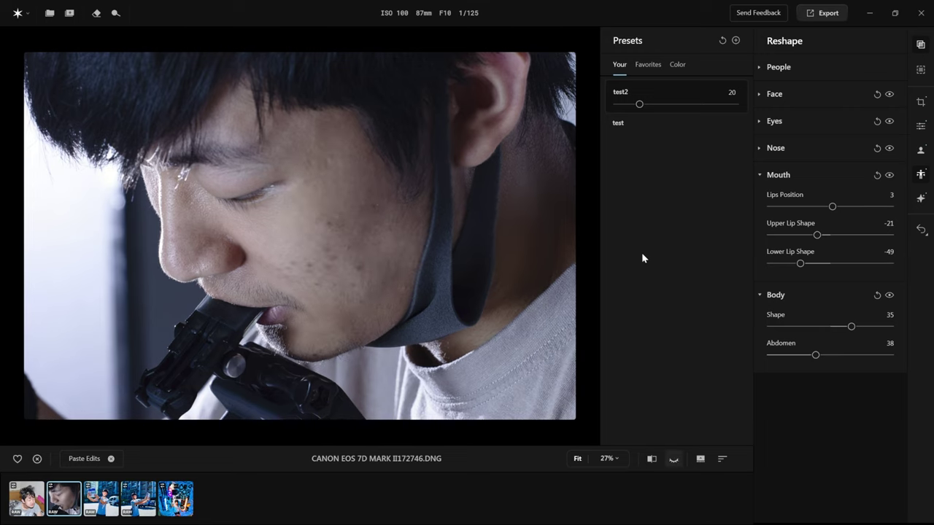
key(backslash)
key(backslash)
key(backslash)
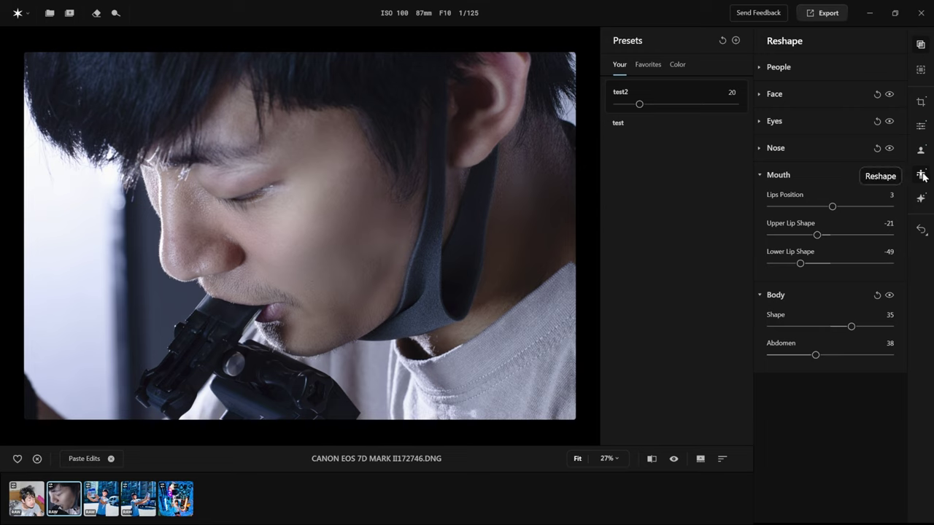
Leave the presets and reshaping, and look through the Creative Effects from Studio Light to High Key.
click(922, 43)
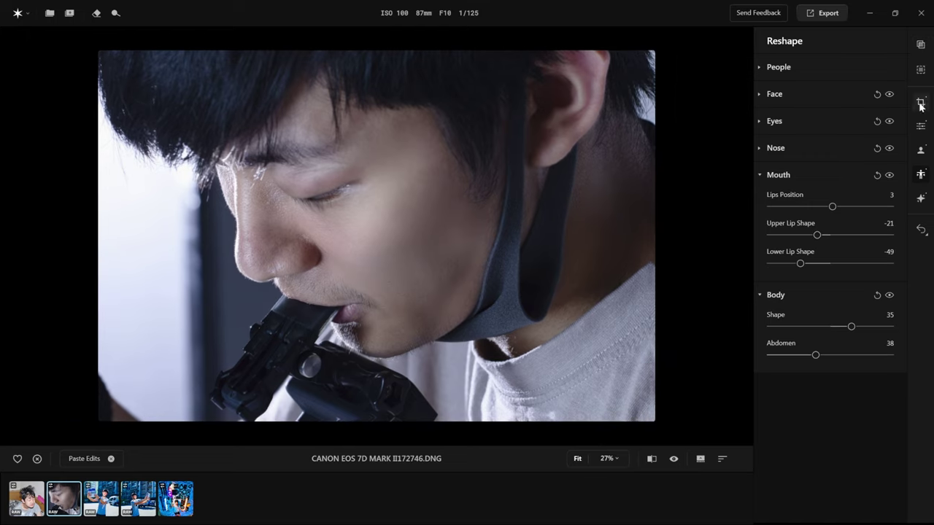
click(921, 176)
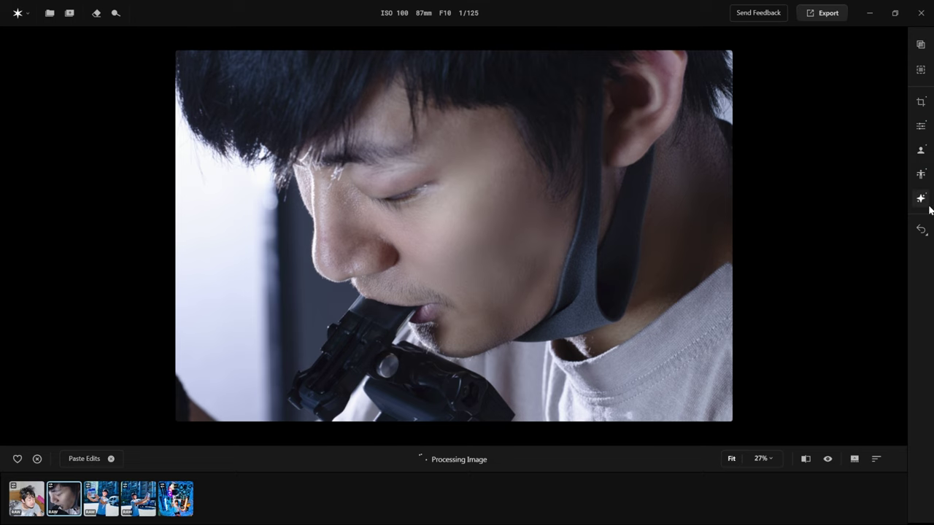
click(921, 200)
scroll(842, 226, down, 1)
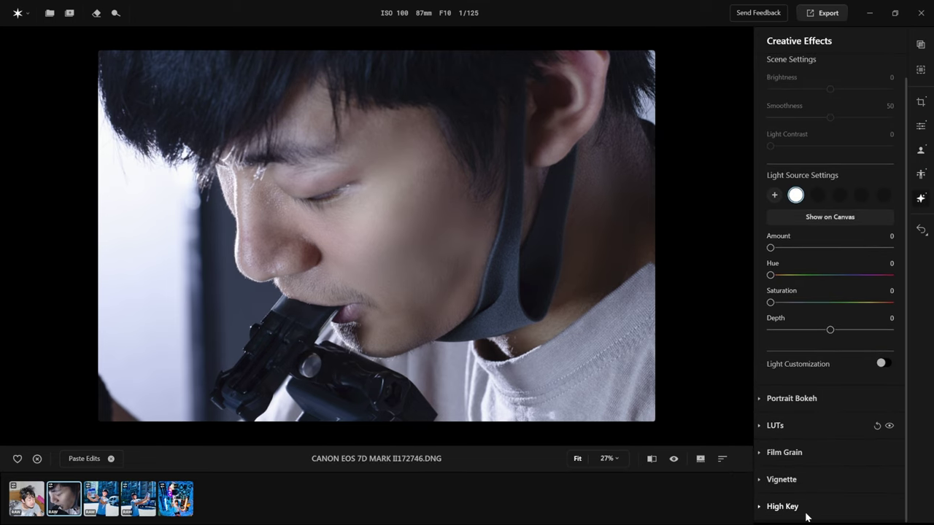
scroll(808, 514, up, 1)
click(920, 198)
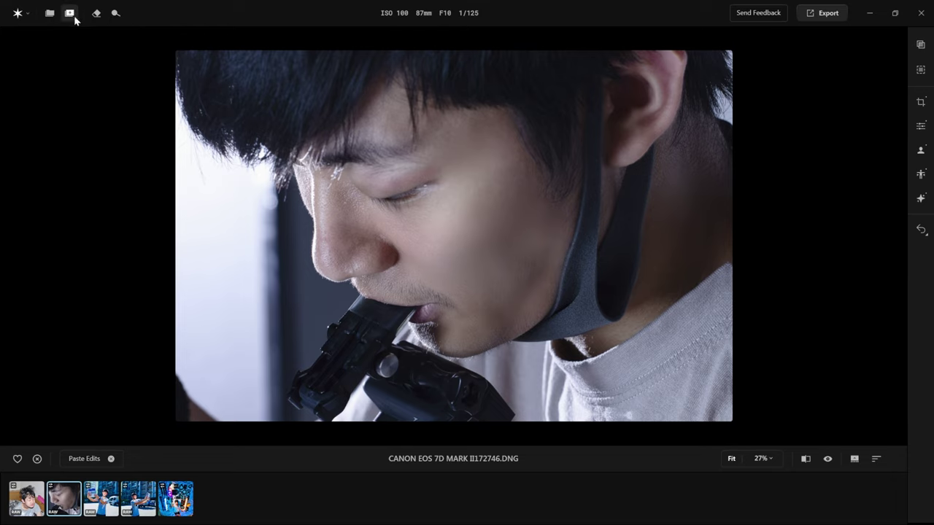
Examine the Erase & Clone options and the Dodge & Burn brush controls without painting on the photo.
click(97, 15)
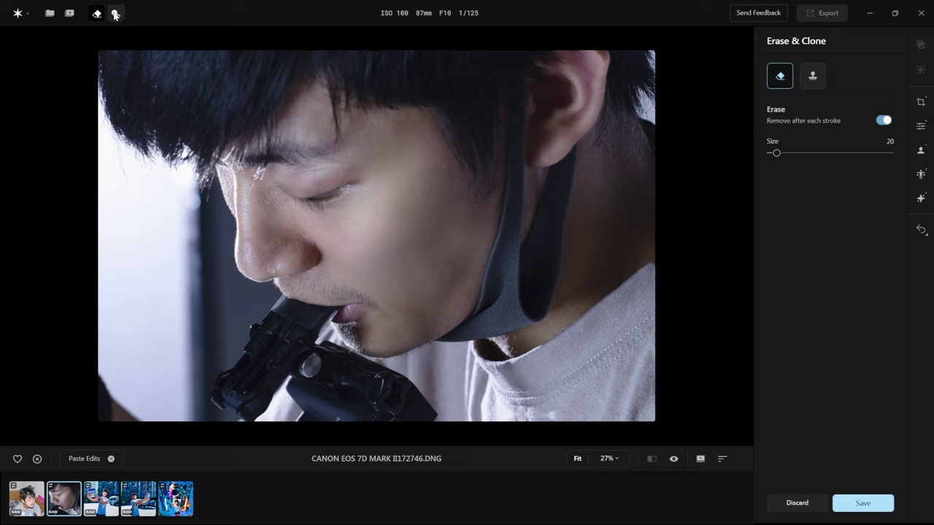
click(99, 13)
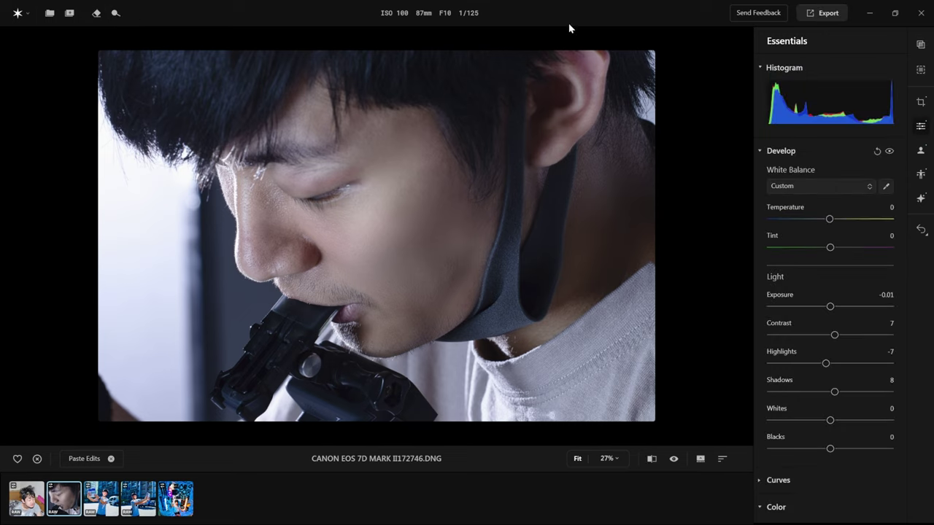
click(97, 13)
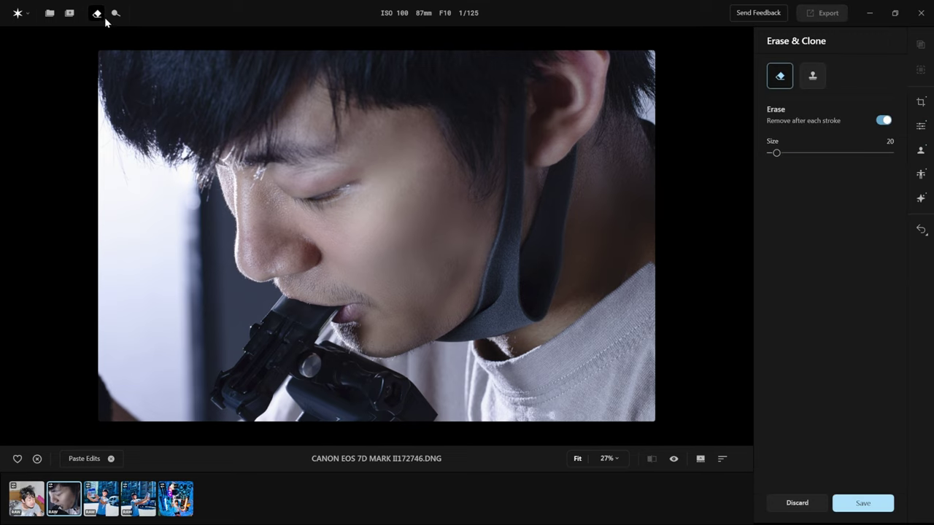
click(97, 13)
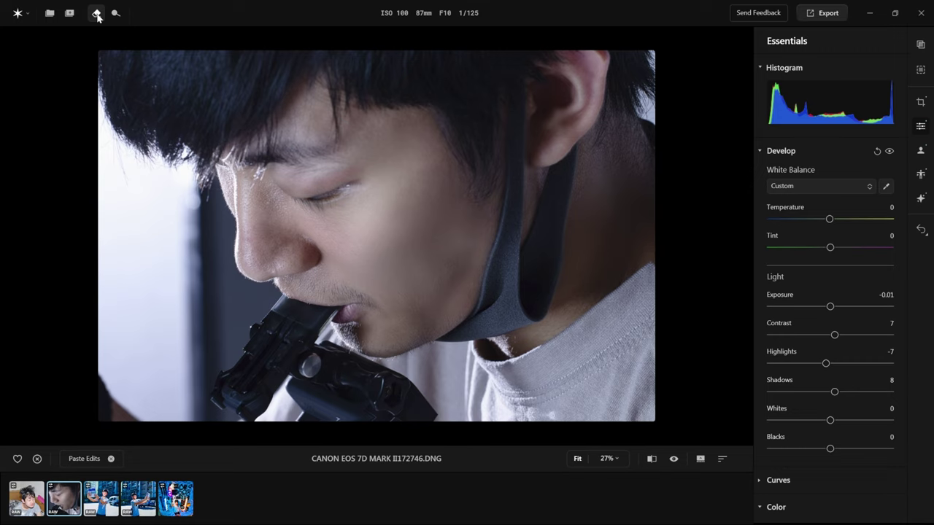
click(97, 14)
click(97, 13)
click(97, 13)
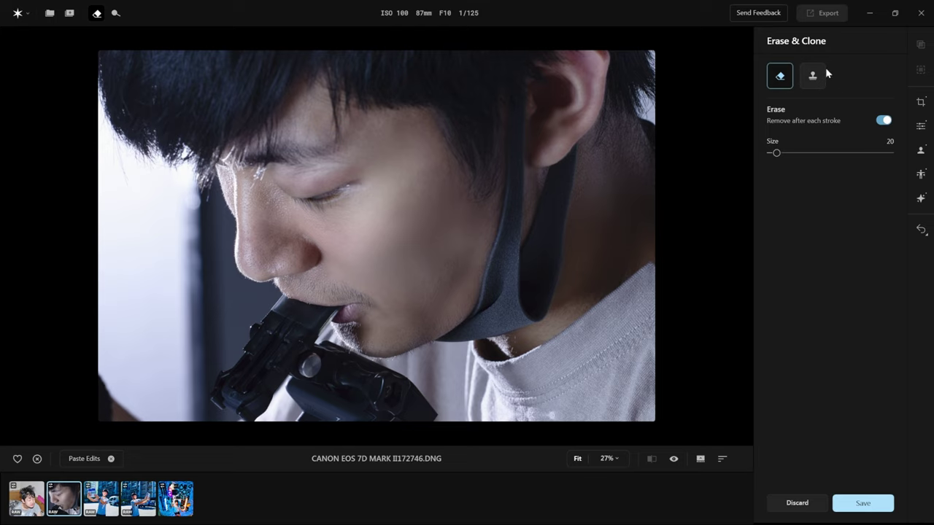
click(116, 13)
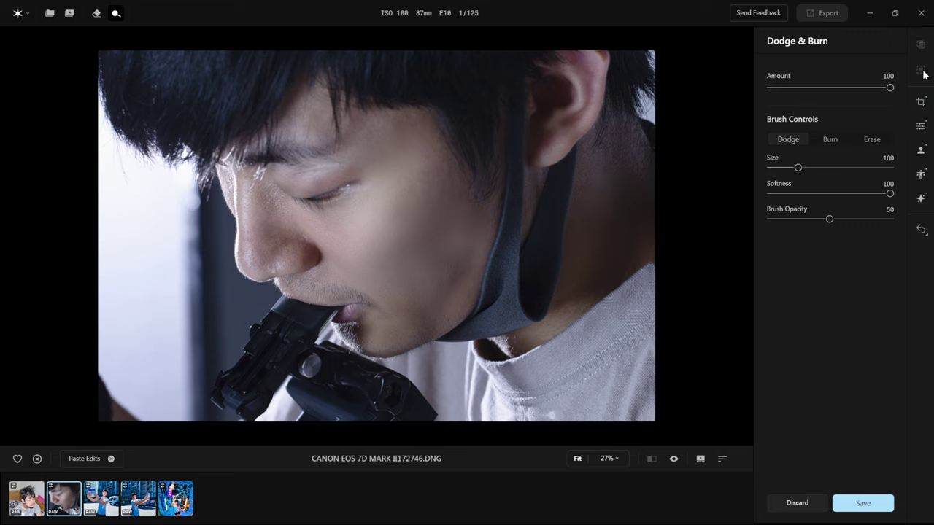
Show the Studio Light source on the canvas and move it onto the bright background in front of the man's face.
click(922, 200)
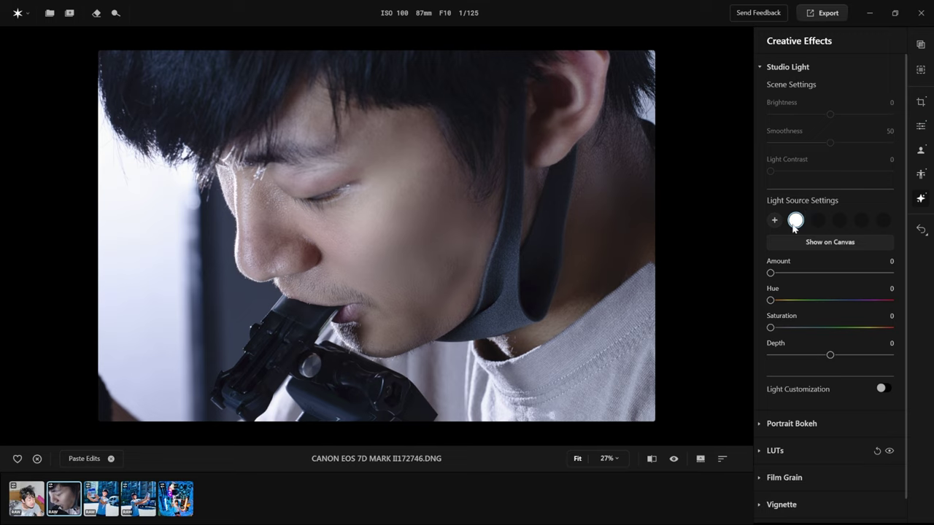
click(822, 245)
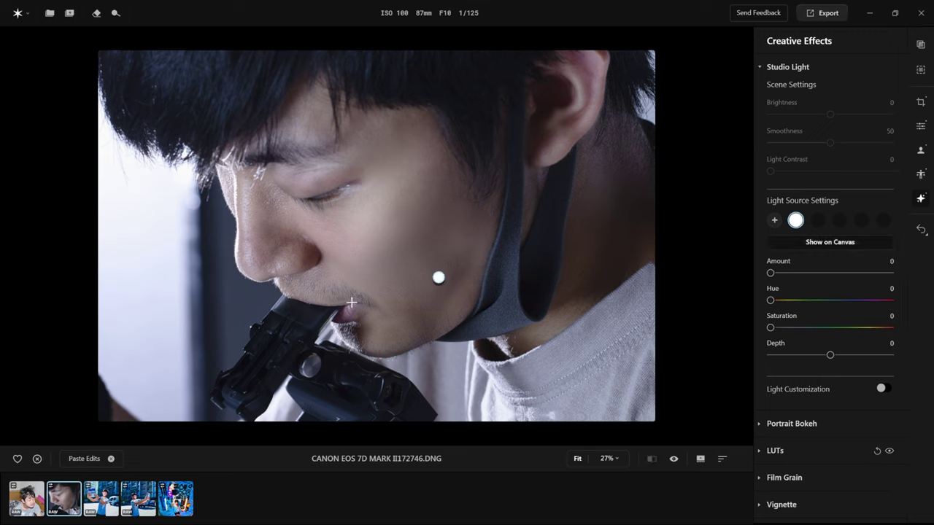
drag(440, 280, 170, 187)
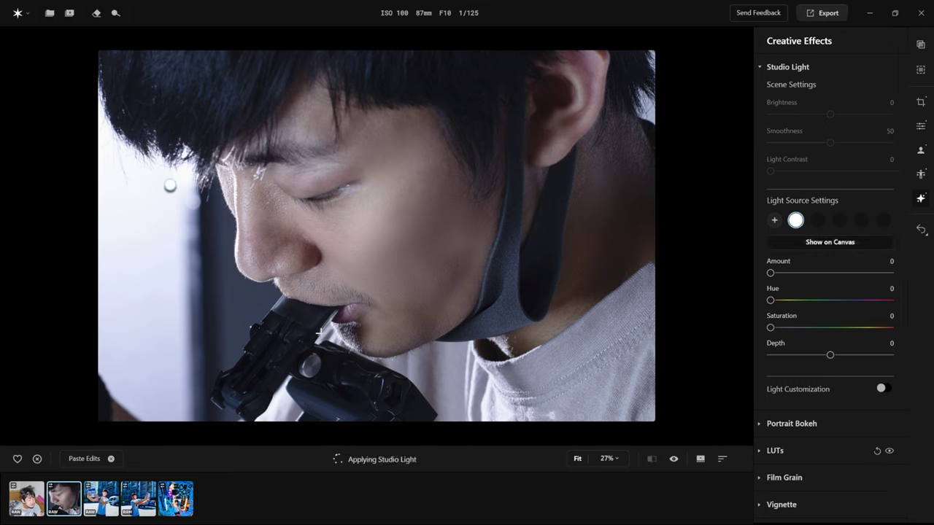
Examine the Portrait Bokeh amount and background settings in Creative Effects.
scroll(817, 372, down, 1)
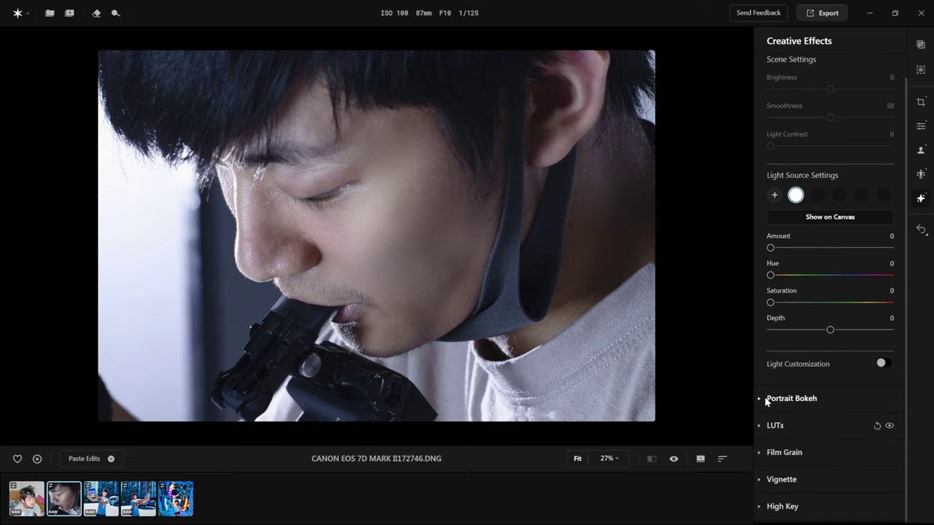
click(767, 396)
scroll(792, 440, down, 5)
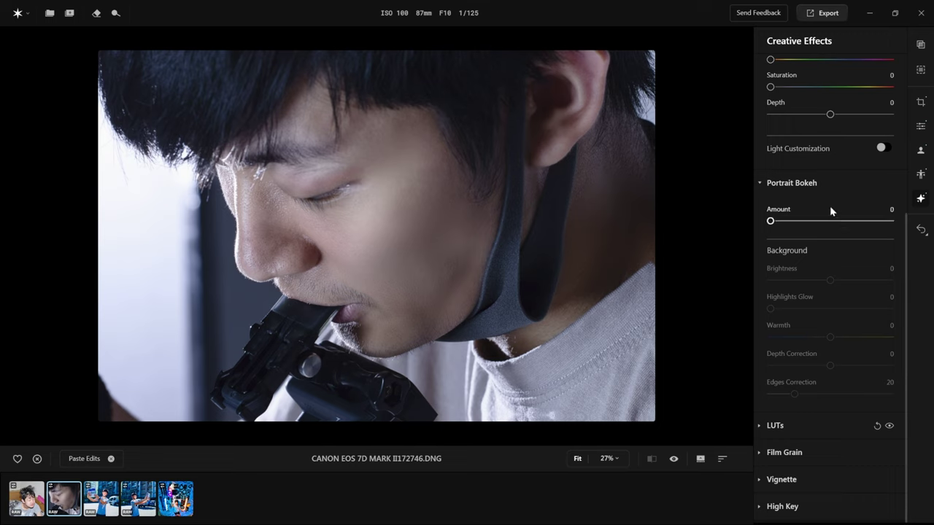
scroll(854, 141, up, 4)
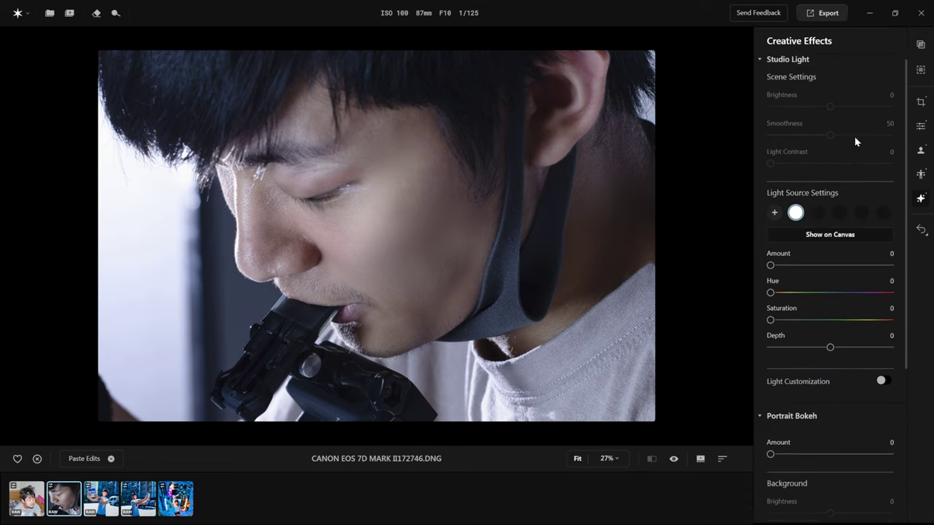
Look over the Essentials adjustments and the Retouch categories for the profile close-up.
click(921, 124)
scroll(868, 356, down, 10)
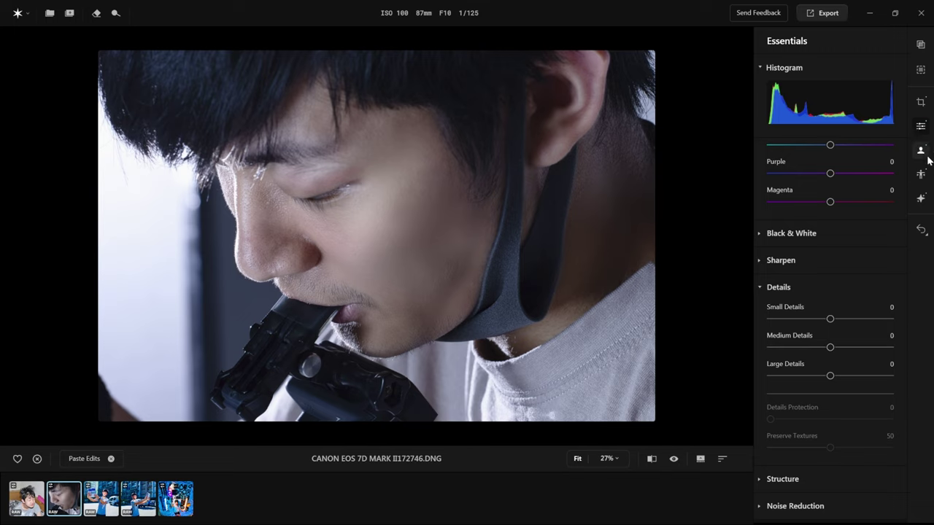
click(921, 198)
click(920, 153)
click(920, 151)
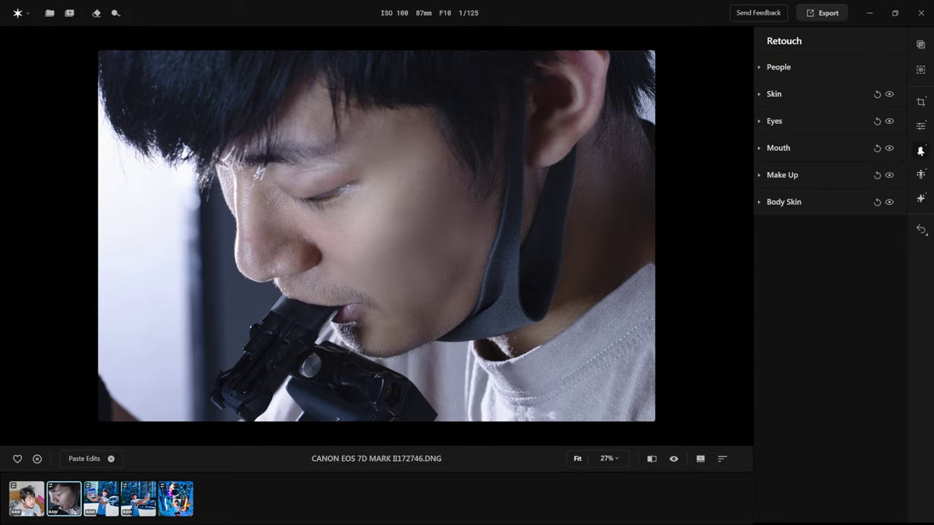
Check the Canvas crop and optics options, along with the masks and presets available there.
click(920, 124)
click(921, 102)
click(920, 71)
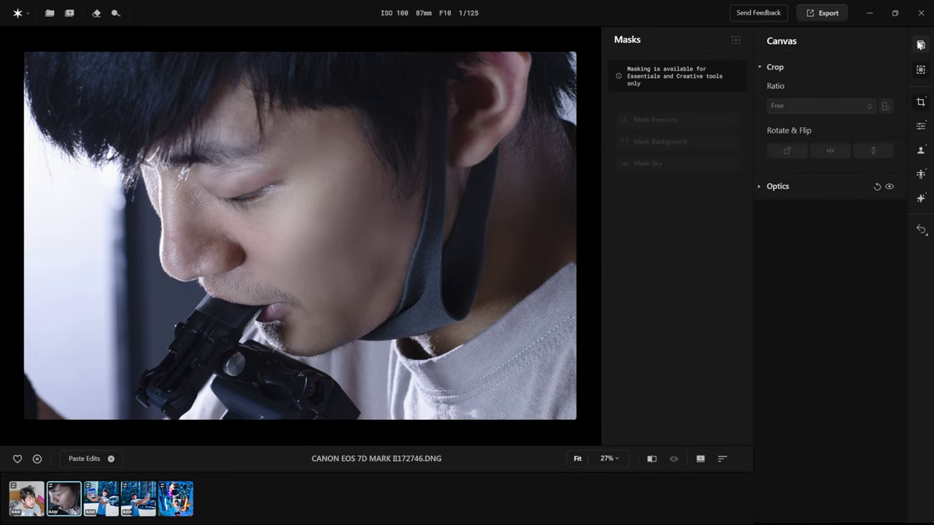
click(920, 45)
click(920, 45)
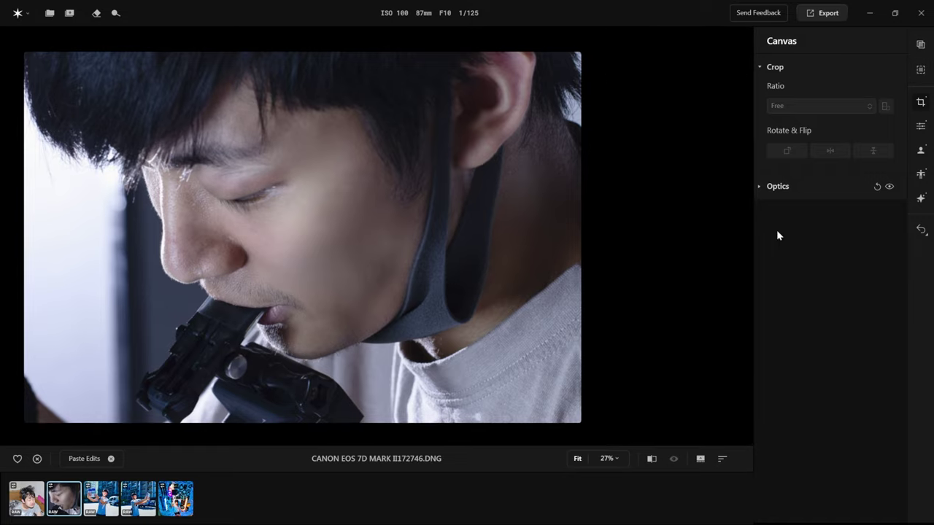
Leave the Canvas tools and display the masking options alongside the Essentials adjustments.
click(921, 71)
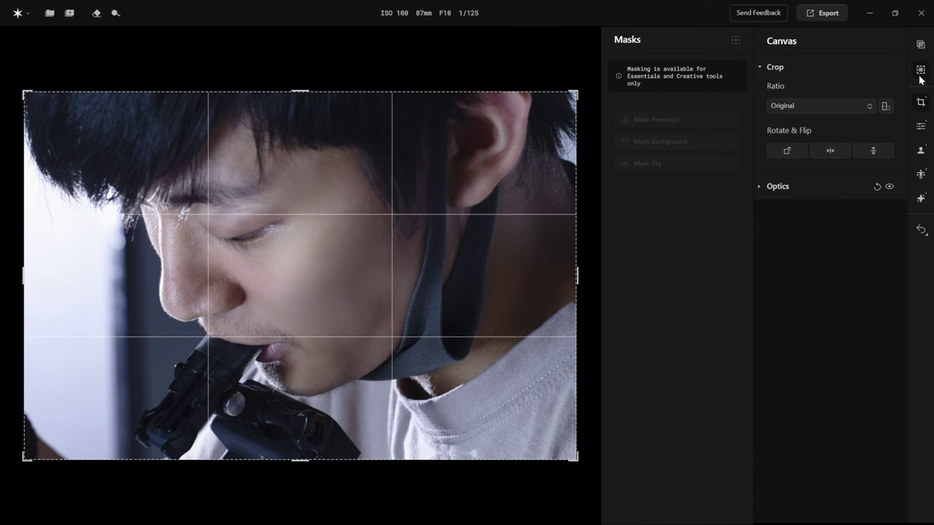
click(920, 103)
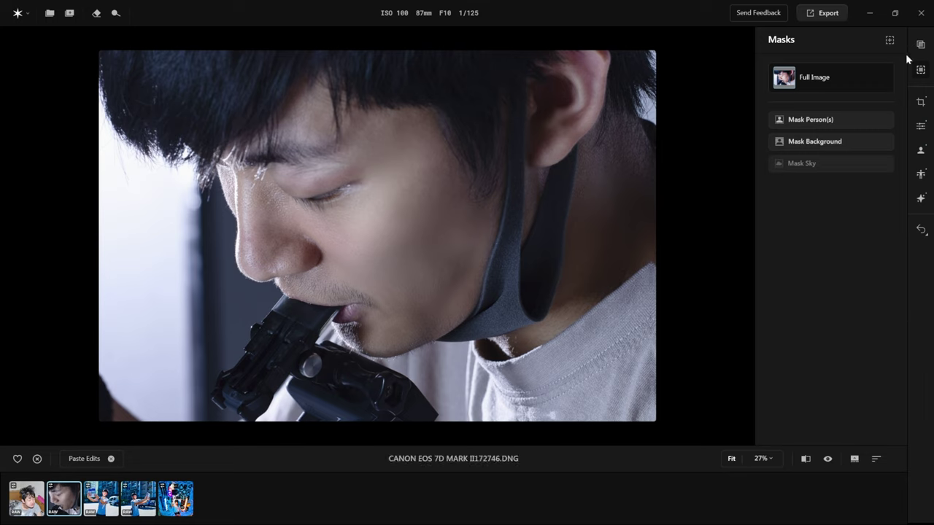
click(921, 126)
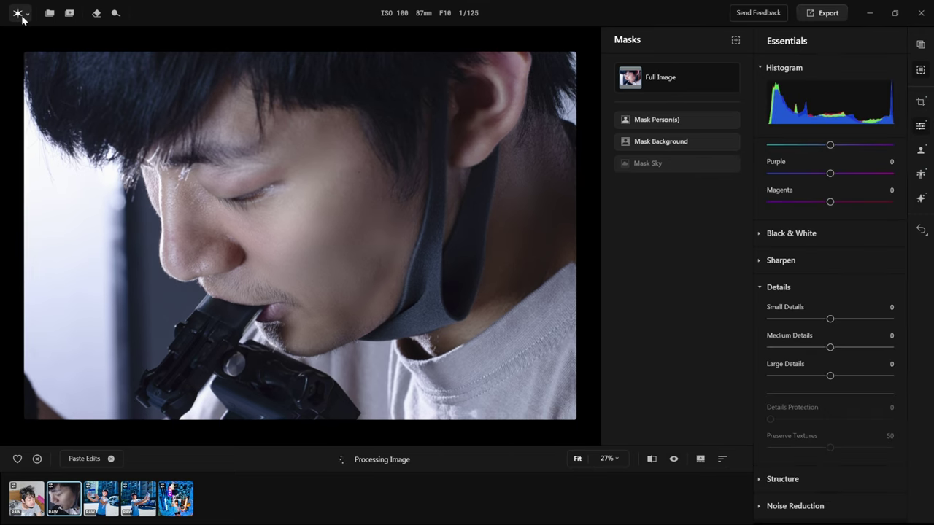
Review the application's File, Edit, Image, View, Account, Window and Help commands, including the shortcut for Compare.
click(22, 20)
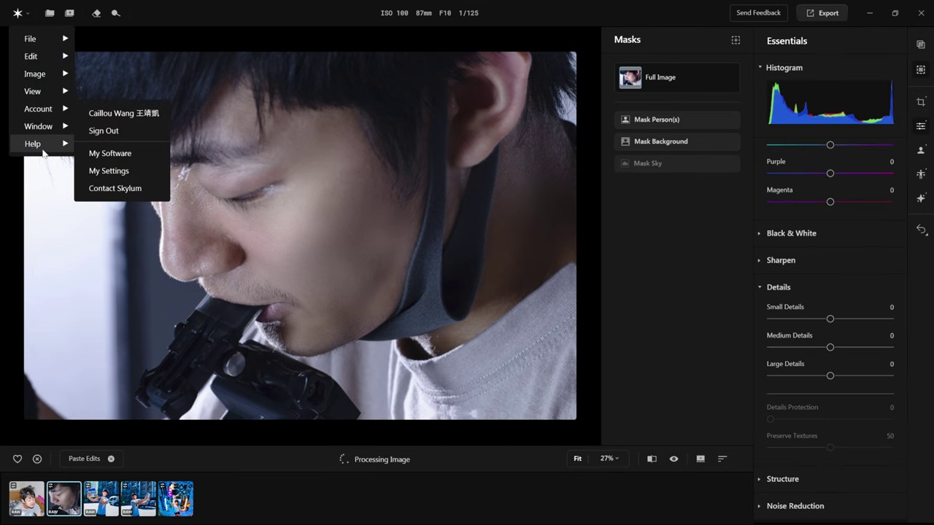
mouse_move(43, 152)
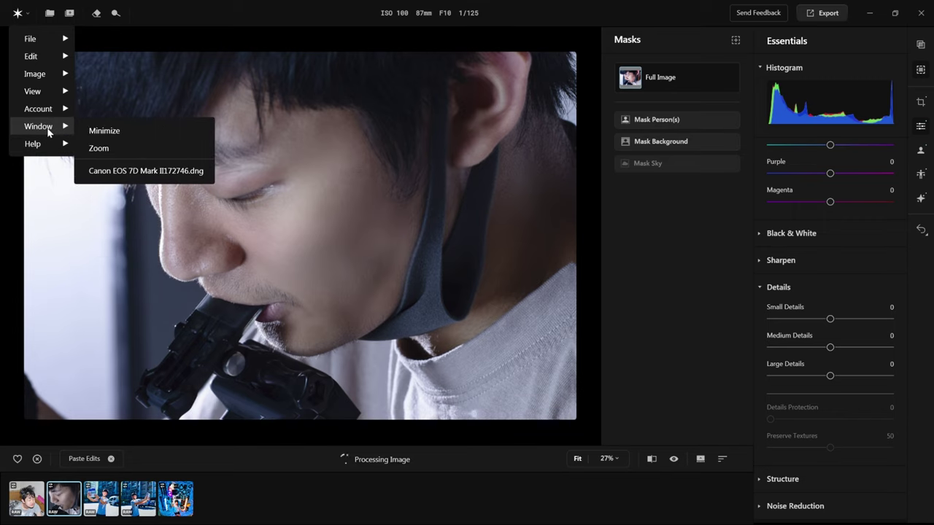
mouse_move(44, 110)
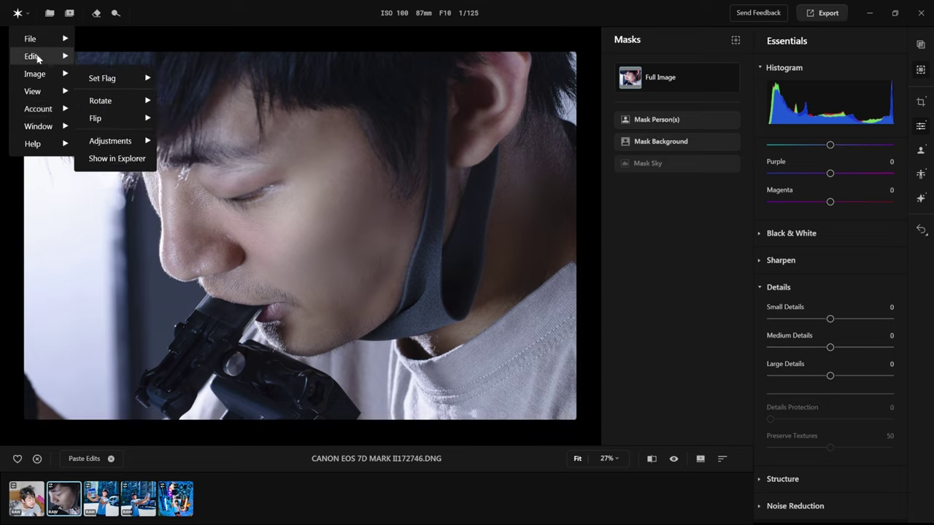
click(299, 4)
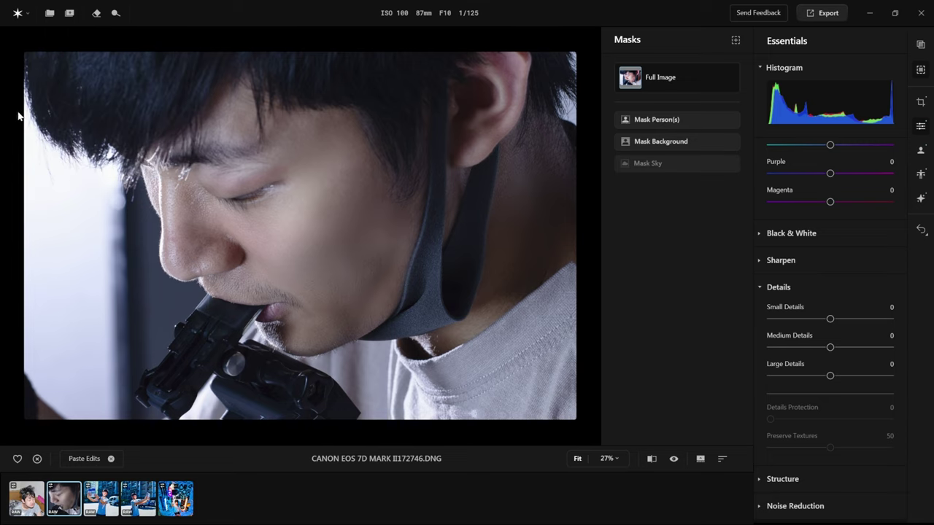
click(30, 13)
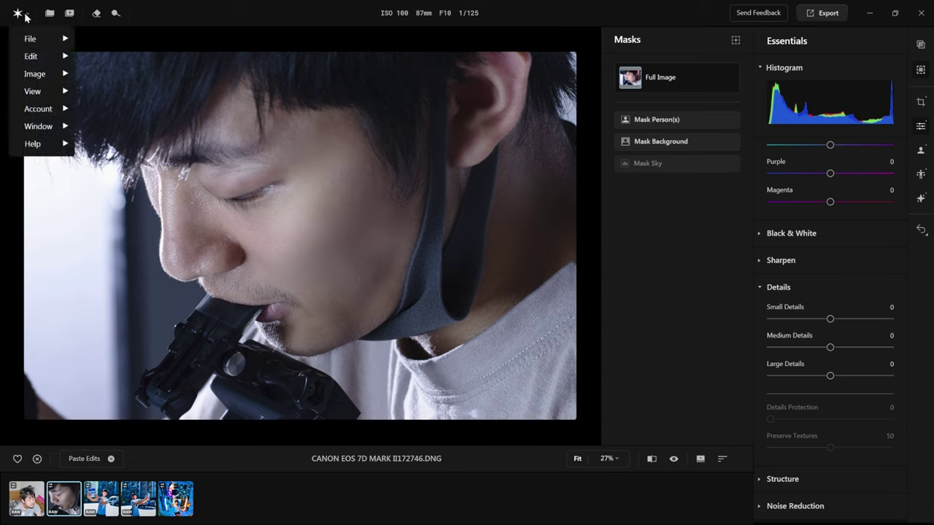
mouse_move(40, 56)
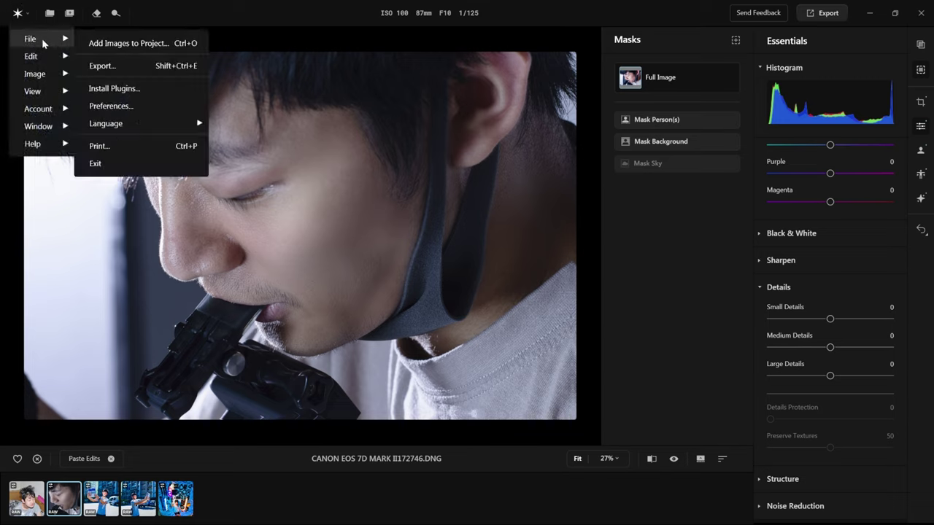
mouse_move(40, 76)
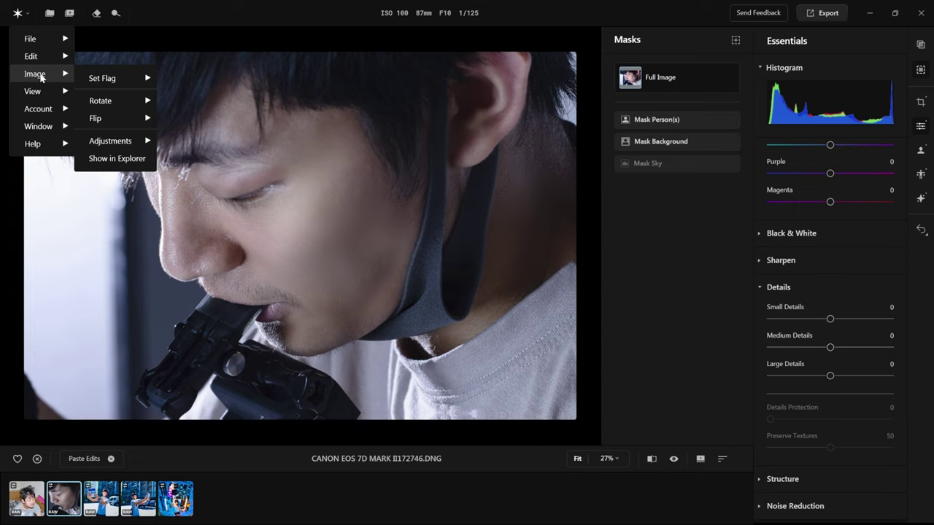
mouse_move(38, 95)
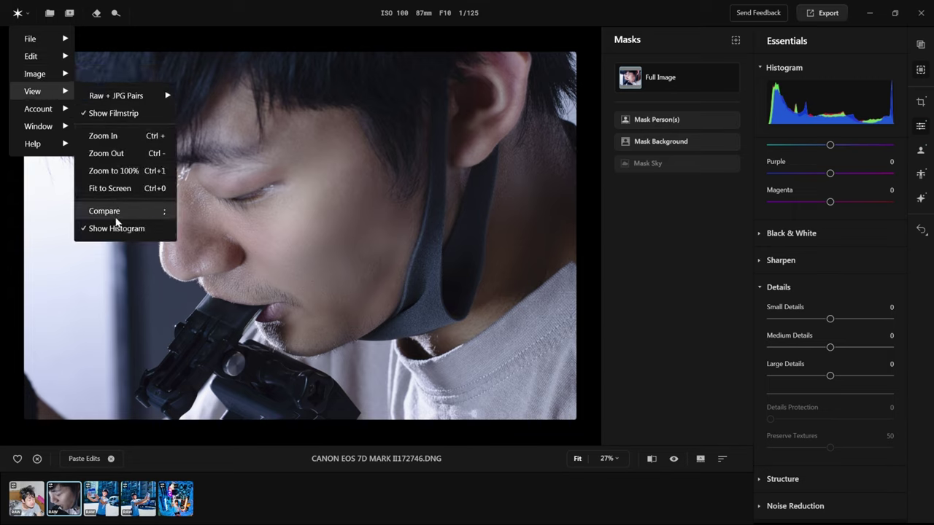
click(472, 471)
Compare the edited CANON EOS 7D MARK II172746.DNG with its original by toggling the before view.
key(semicolon)
key(semicolon)
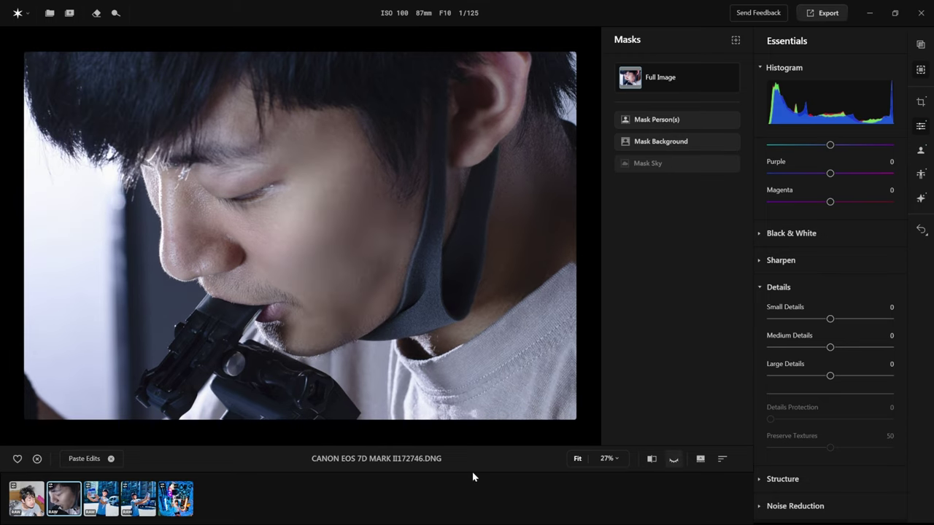
key(semicolon)
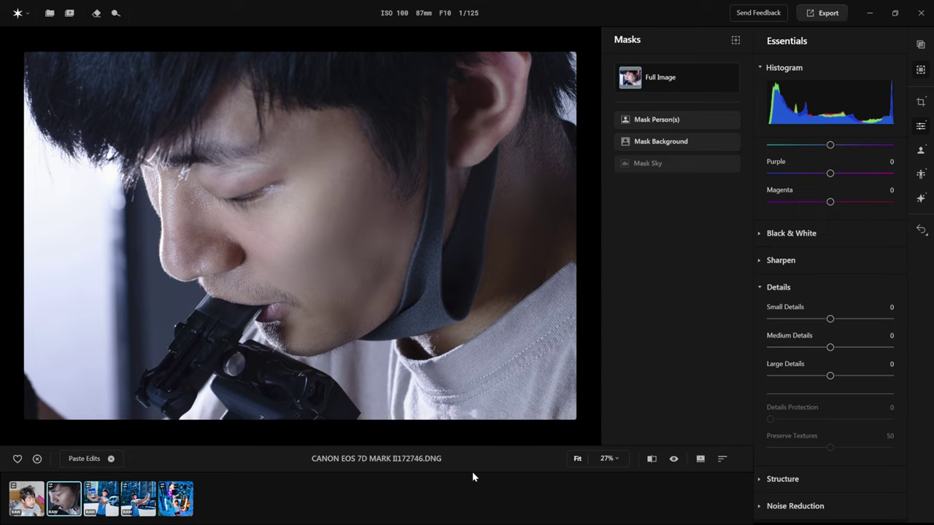